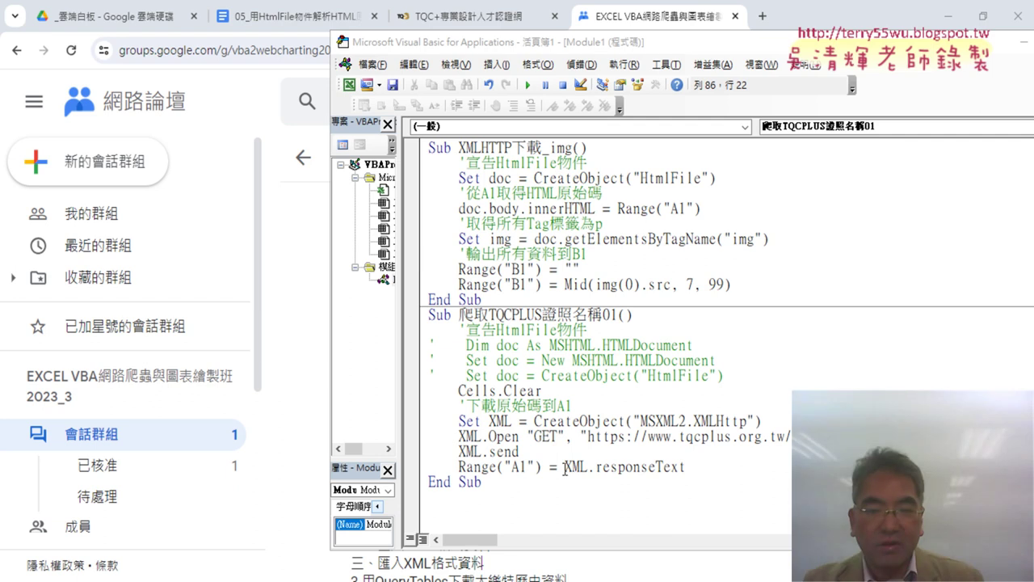
Leave the Range("A1") line in the macro and switch to the TQC+ certificate page in Chrome
click(509, 468)
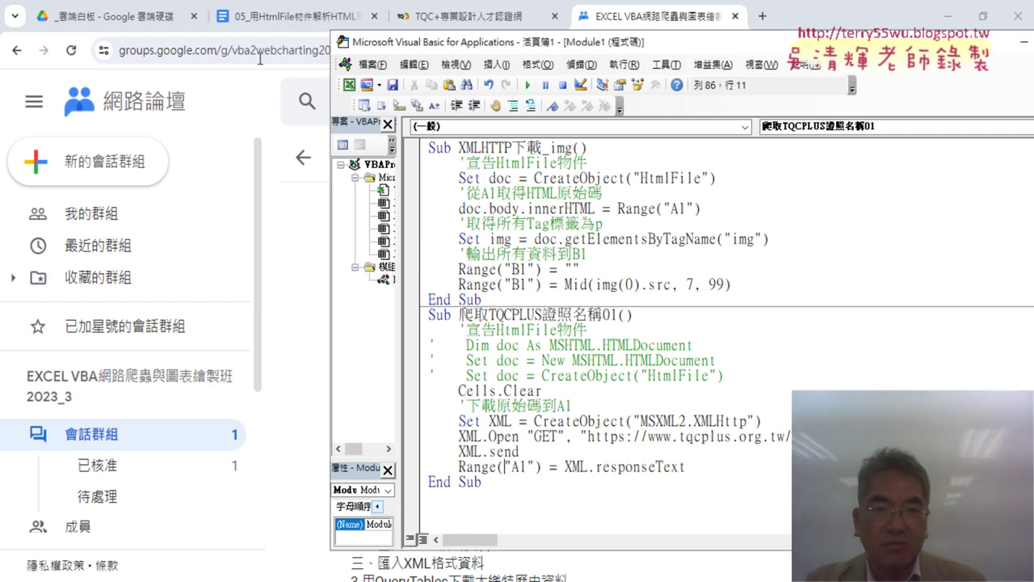
click(455, 18)
Close DevTools on the TQC+ page and switch with Alt+Tab to the Excel workbook
click(454, 18)
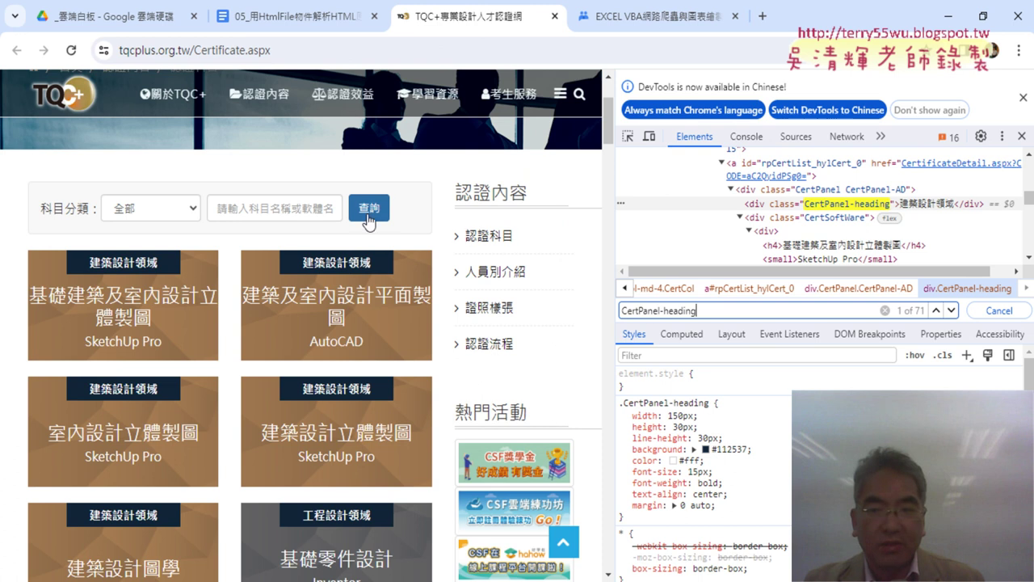
click(1022, 137)
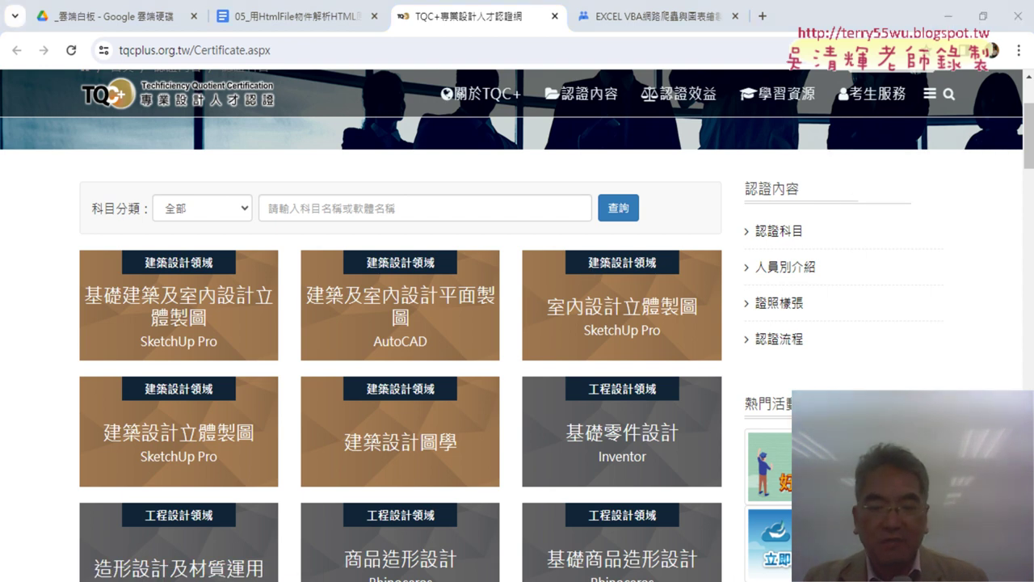
key(alt+Tab)
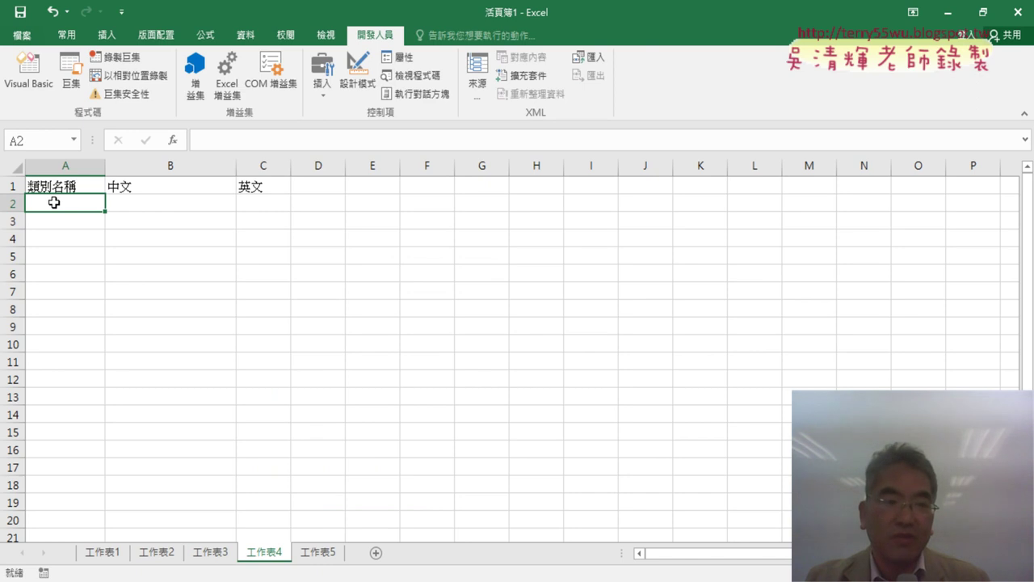
Look over heading row 1 and the first cells of column A
click(13, 186)
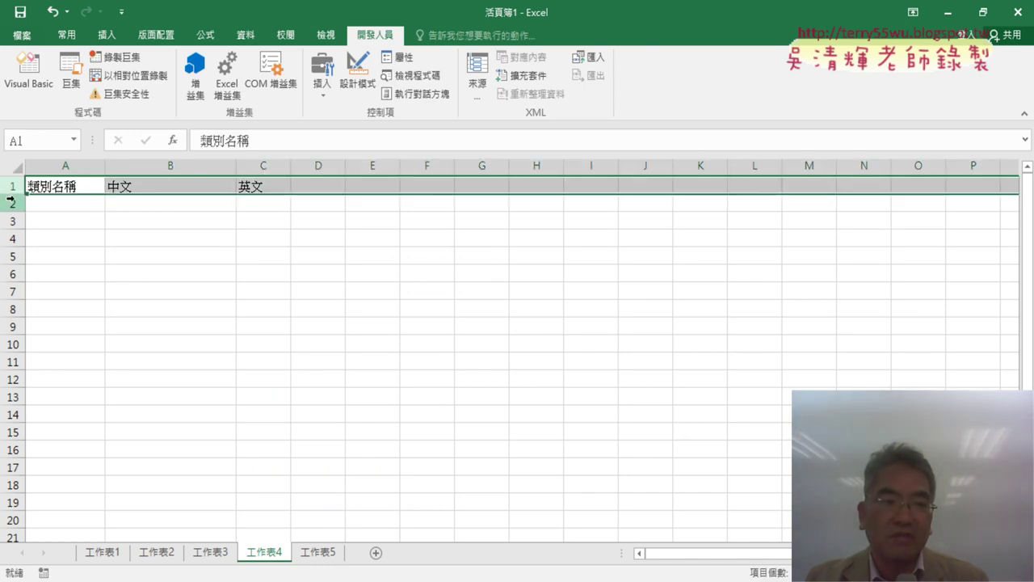
click(15, 201)
click(15, 185)
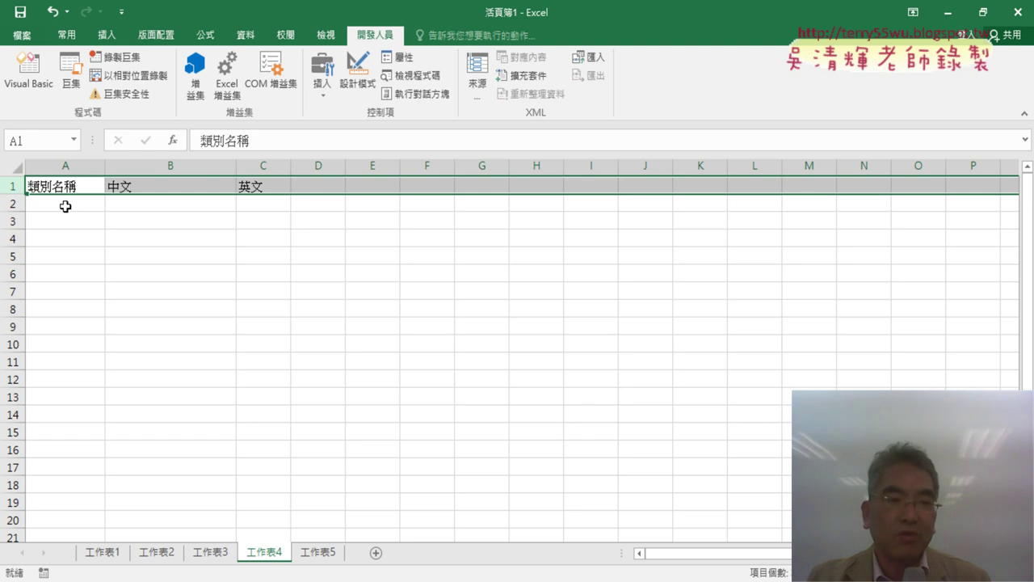
click(66, 206)
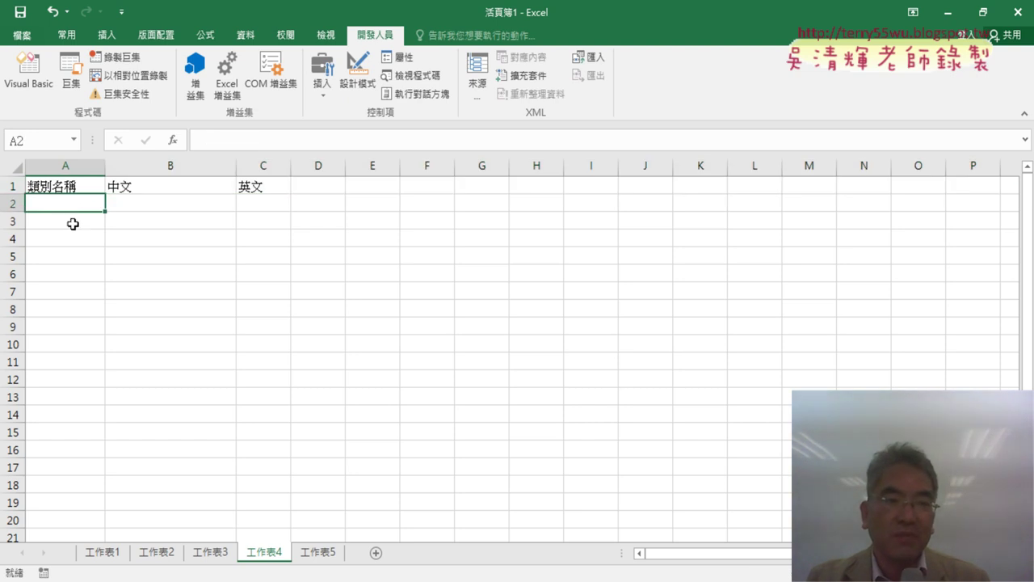
click(73, 222)
click(73, 236)
click(80, 207)
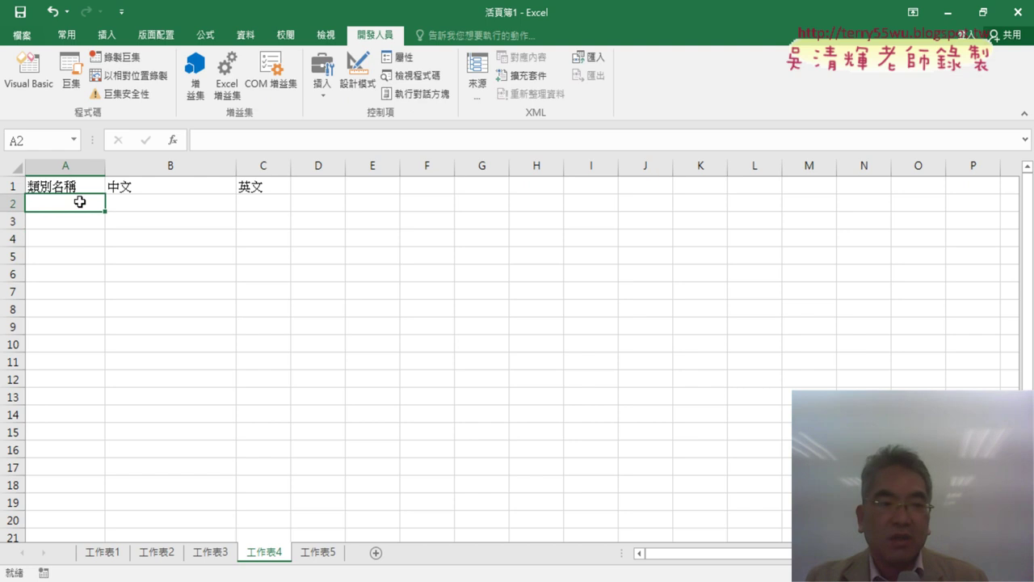
Review columns B, C and A for Chinese names, English names and categories, then open the VBA editor
click(179, 165)
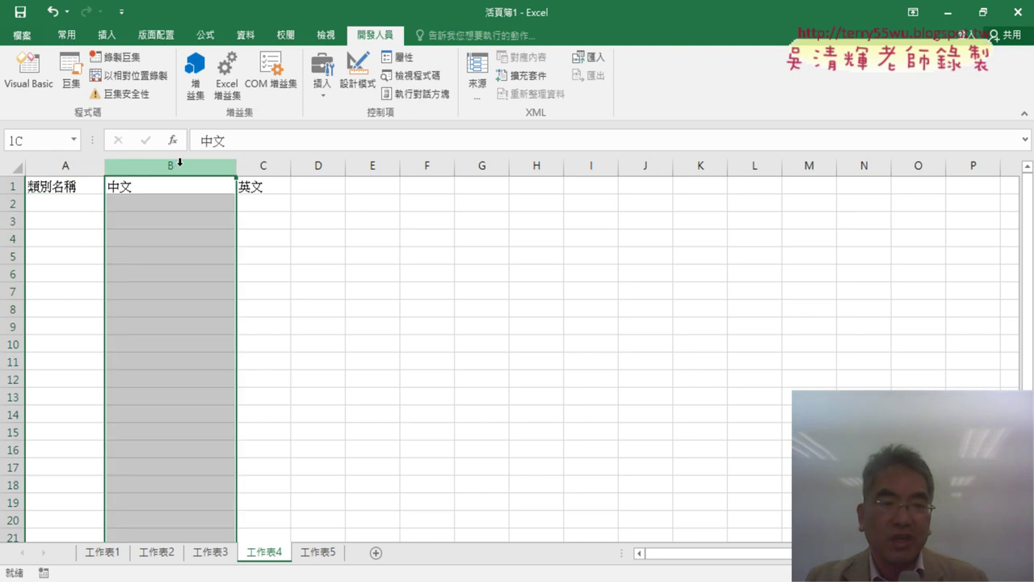
click(266, 166)
click(84, 166)
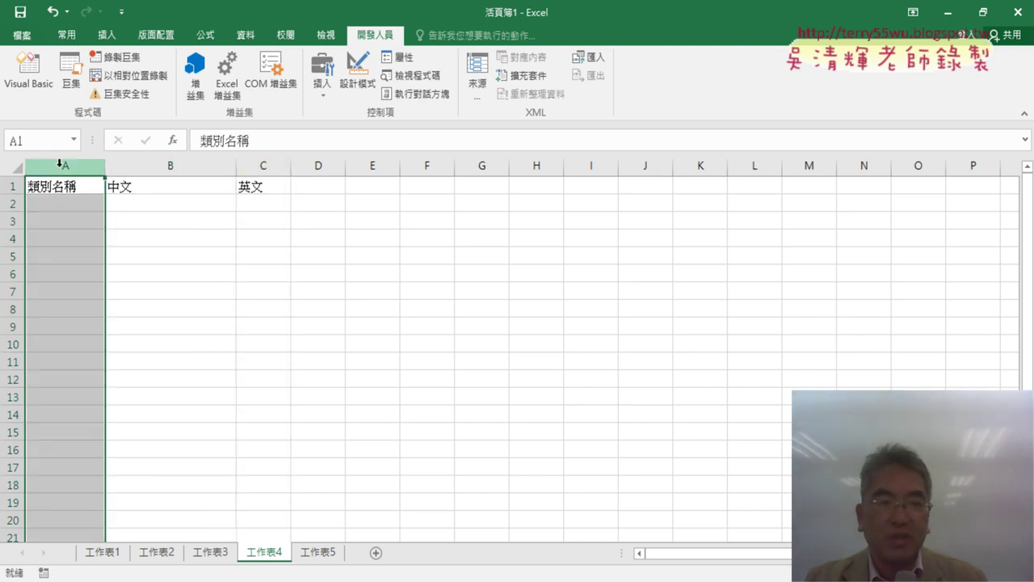
click(33, 73)
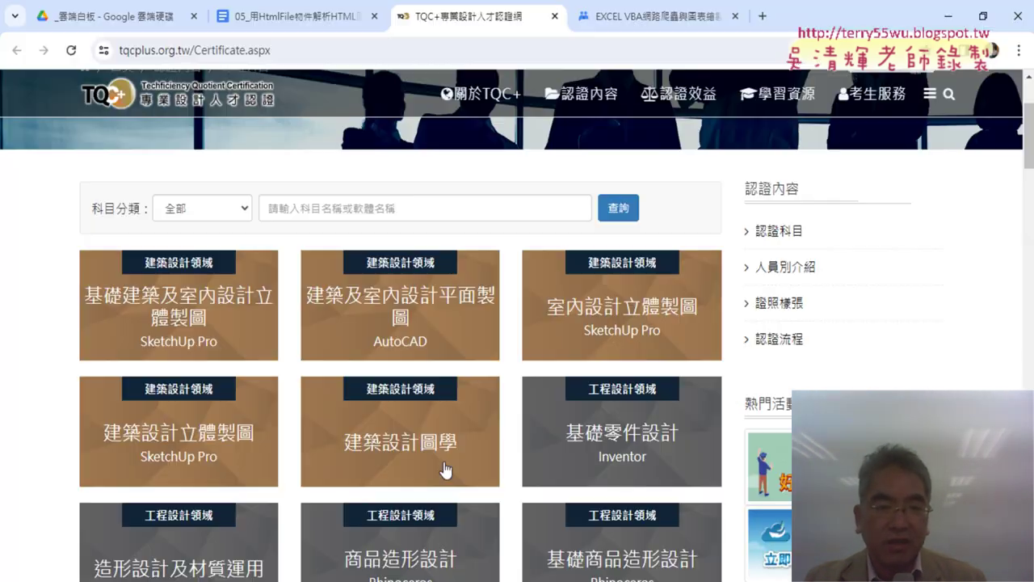
Inspect a certificate card to locate its CertPanel-heading class, then minimize Chrome
right_click(186, 269)
click(210, 442)
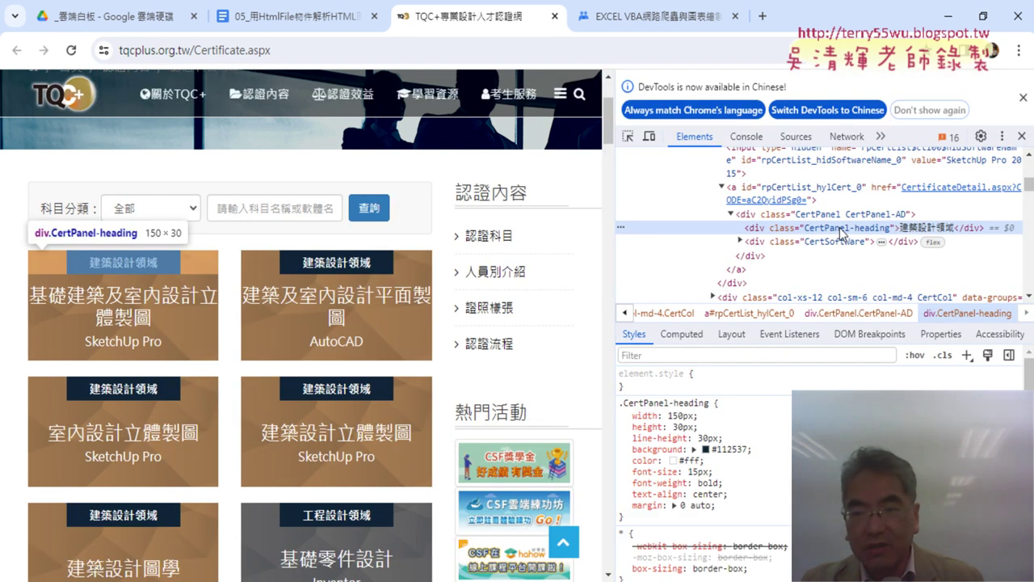
click(839, 227)
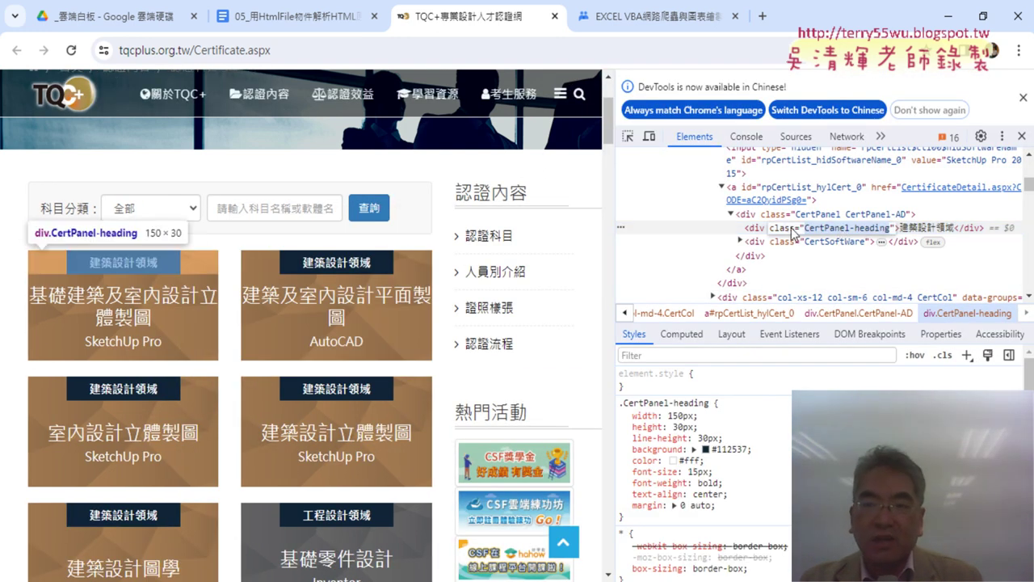
click(944, 16)
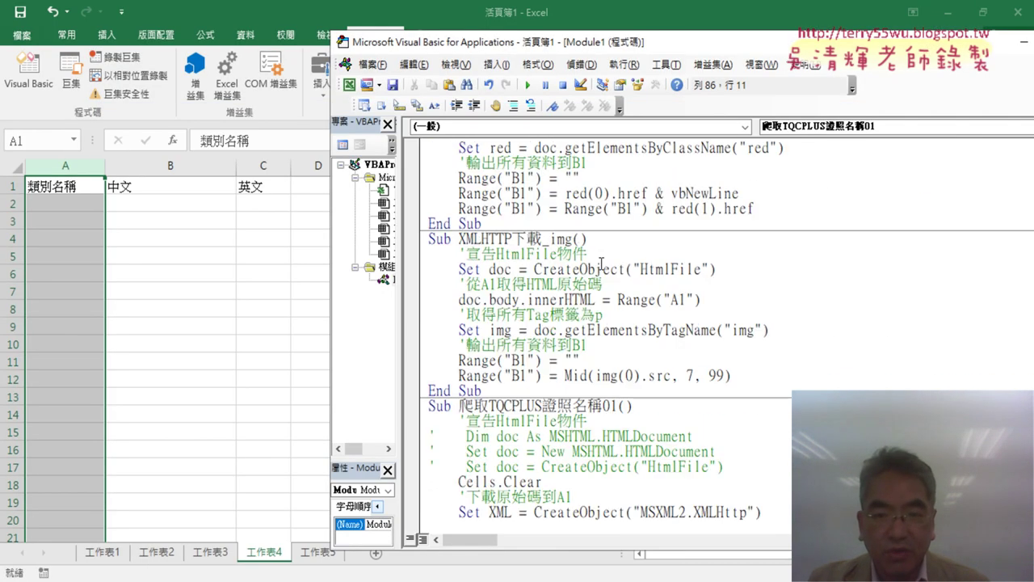
Scroll up to the XMLHTTP下載_a_class routine and review its parsing lines
scroll(601, 261, up, 2)
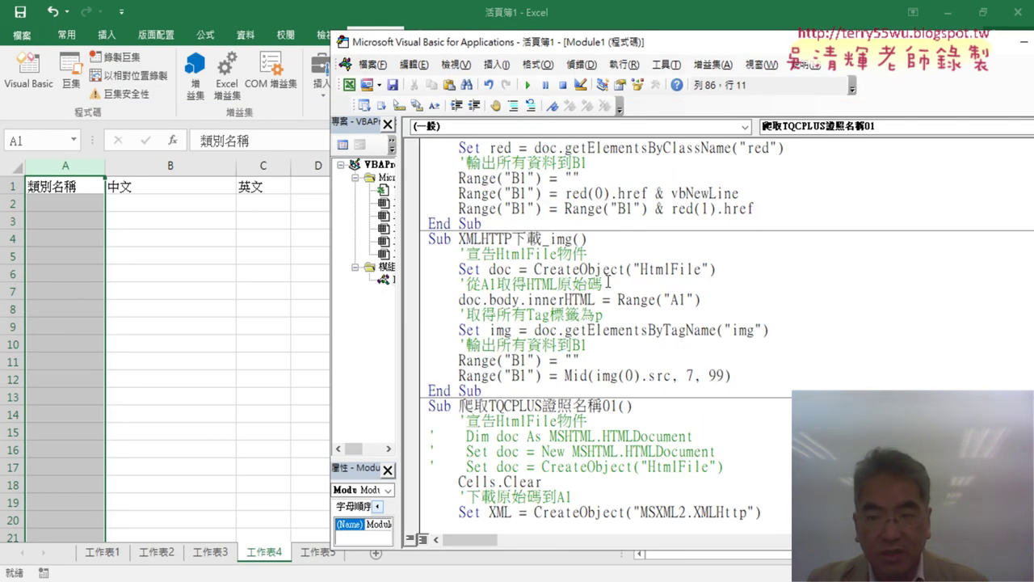
click(685, 331)
scroll(696, 334, up, 1)
scroll(696, 333, up, 3)
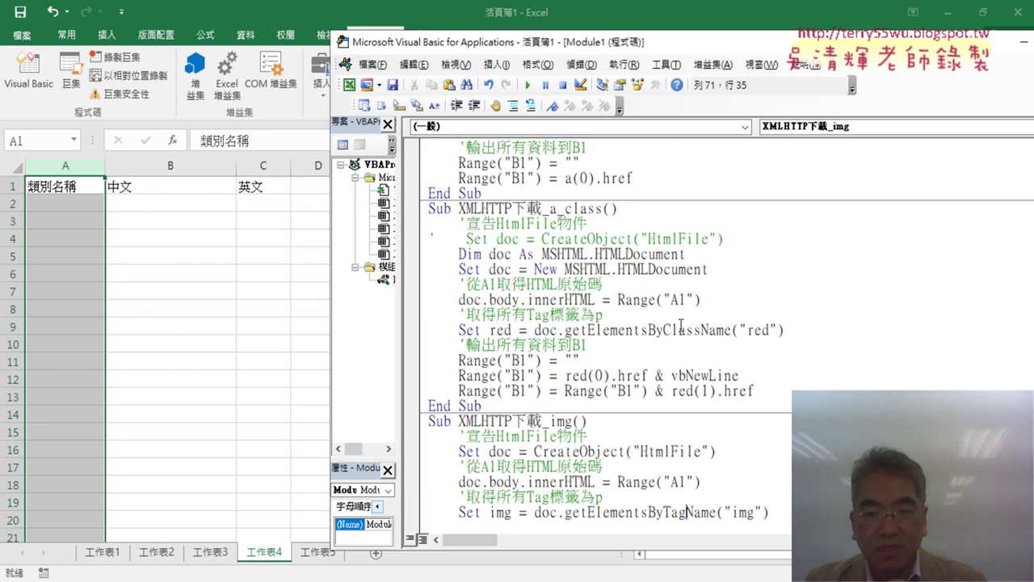
mouse_move(755, 390)
mouse_down()
mouse_move(429, 278)
mouse_move(434, 295)
mouse_up()
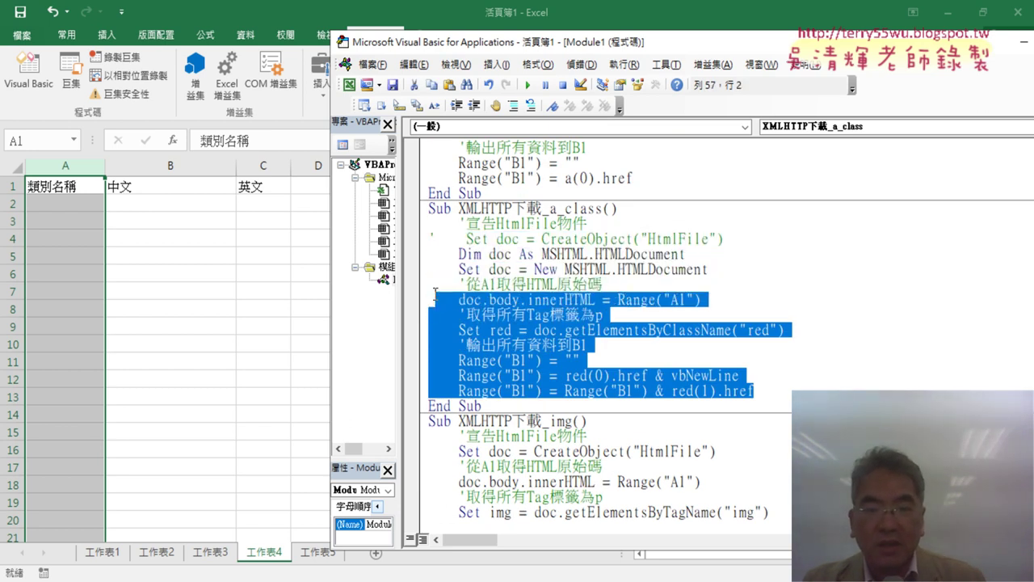
scroll(683, 327, down, 3)
click(726, 267)
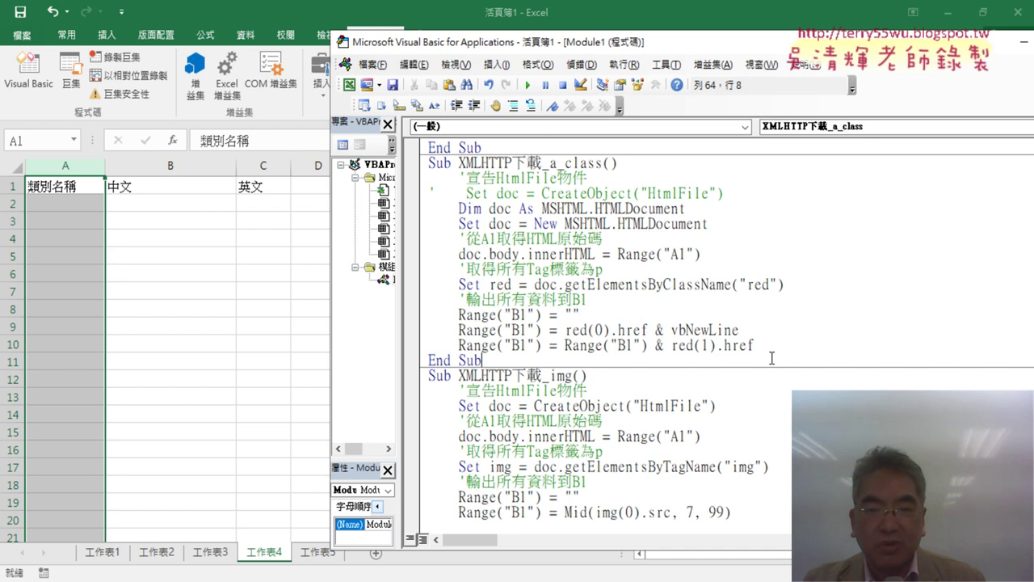
Copy the 'doc.body.innerHTML =' text and scroll back down to the new macro
drag(700, 253, 457, 254)
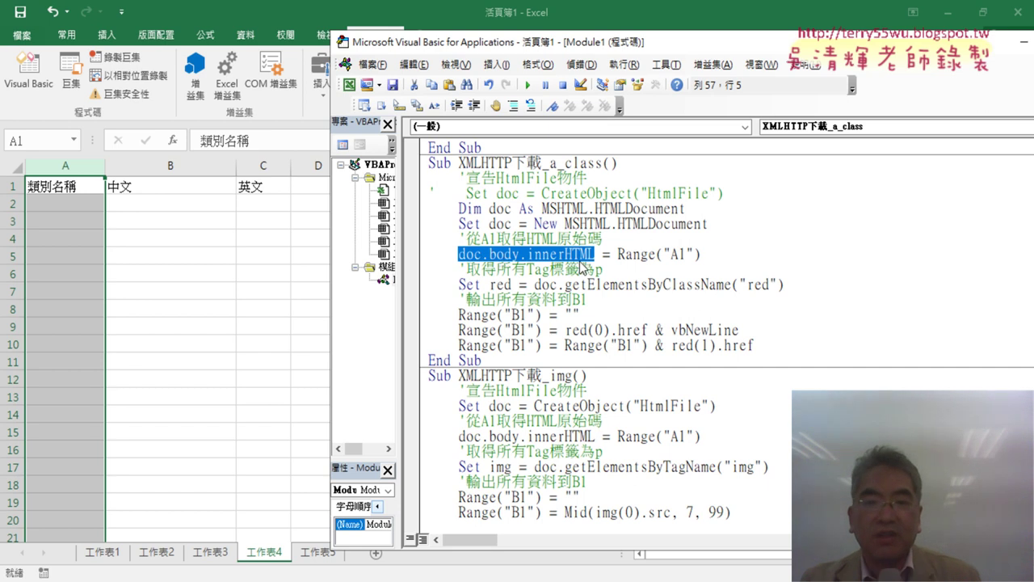
drag(611, 255, 457, 256)
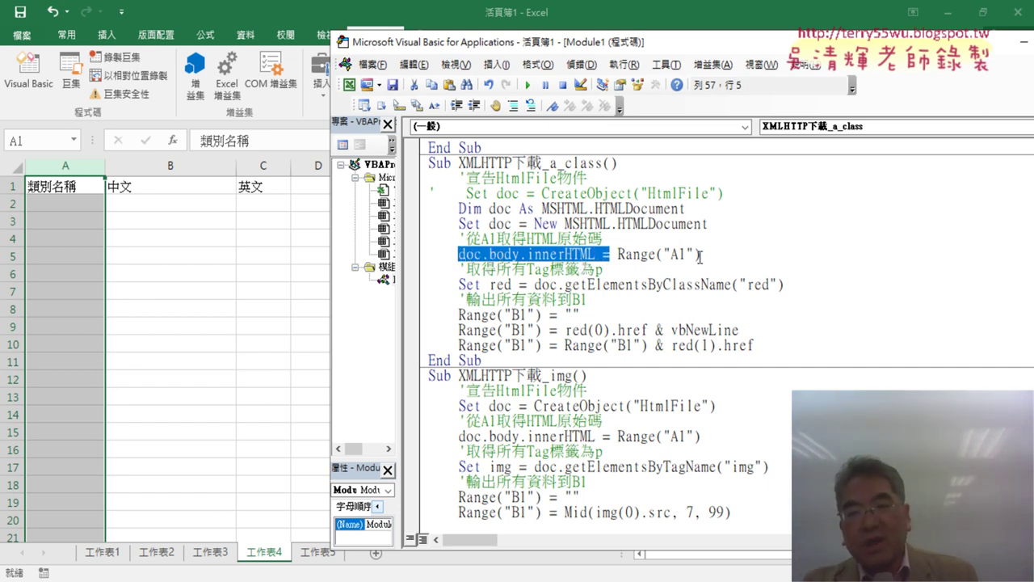
drag(699, 255, 617, 255)
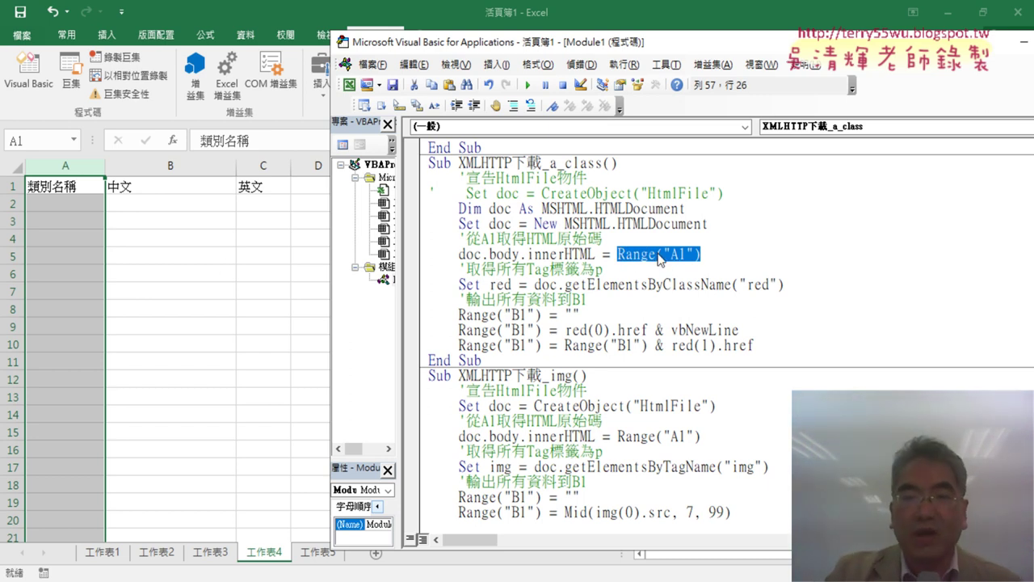
drag(612, 256, 458, 256)
right_click(504, 257)
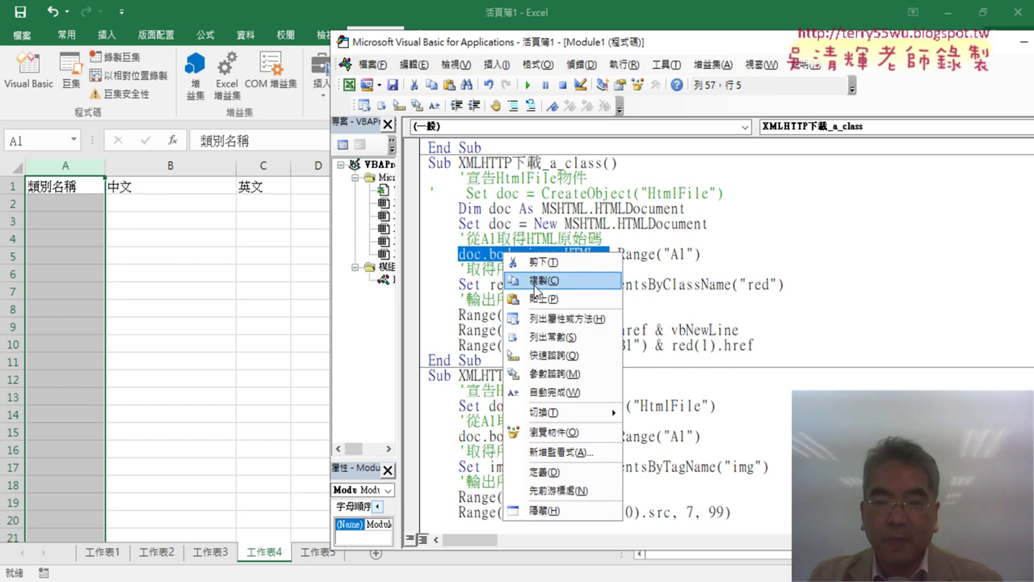
click(501, 280)
scroll(597, 327, down, 3)
scroll(596, 326, down, 2)
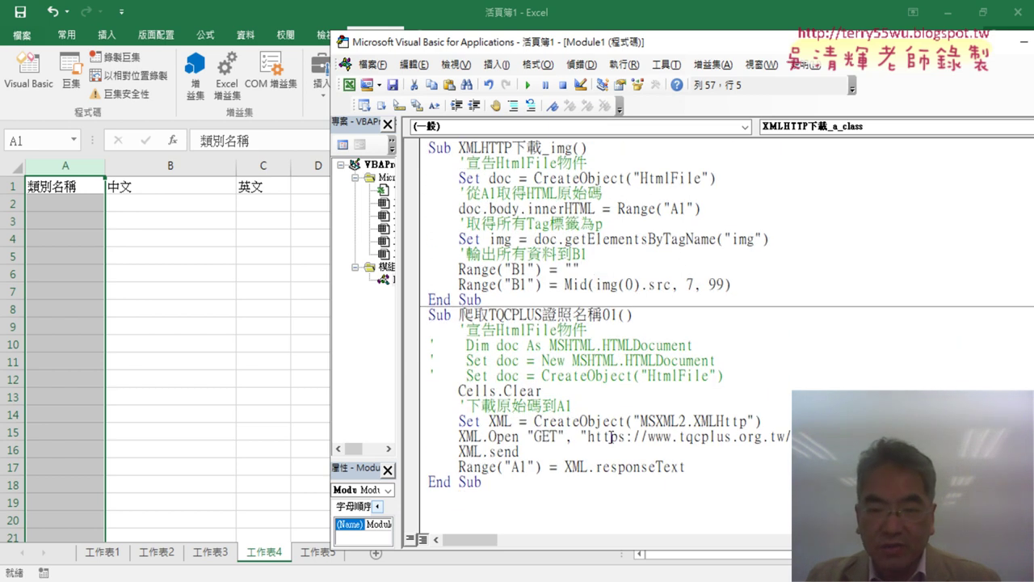
Replace Range("A1") = on the last line with doc.body.innerHTML =, leaving XML.responseText
drag(556, 467, 458, 469)
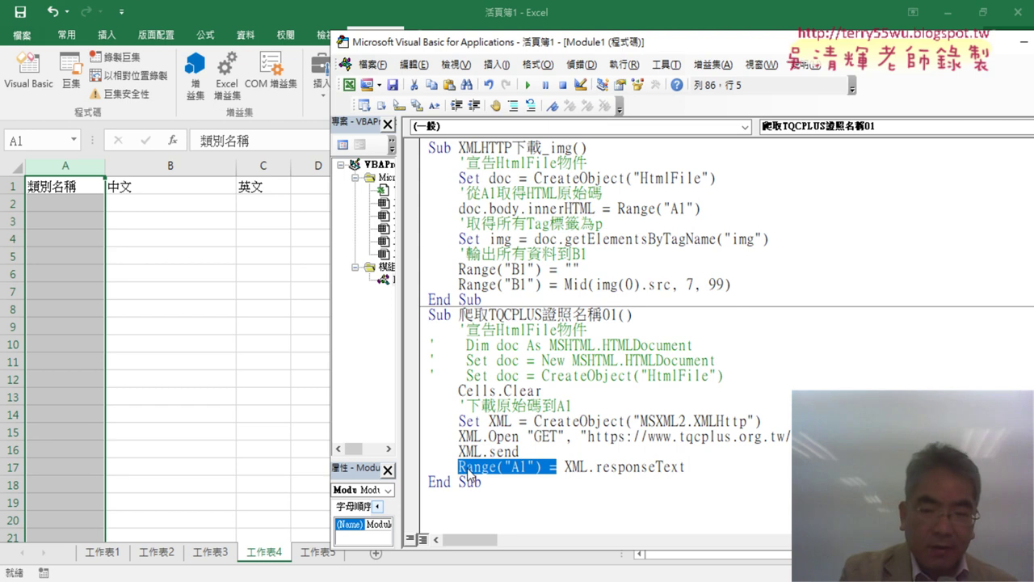
key(ctrl+v)
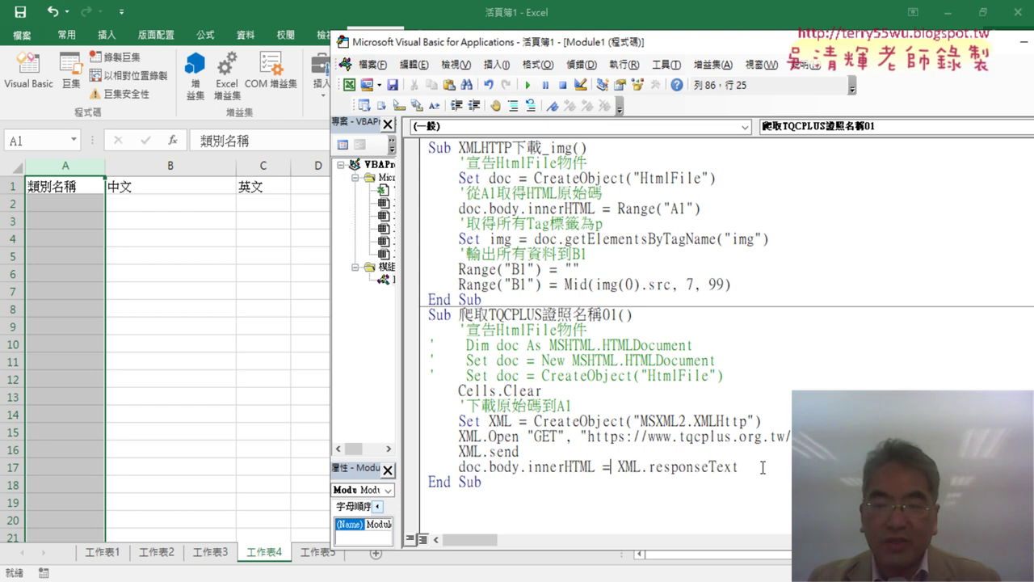
mouse_move(740, 467)
mouse_down()
mouse_move(429, 465)
mouse_move(618, 469)
mouse_up()
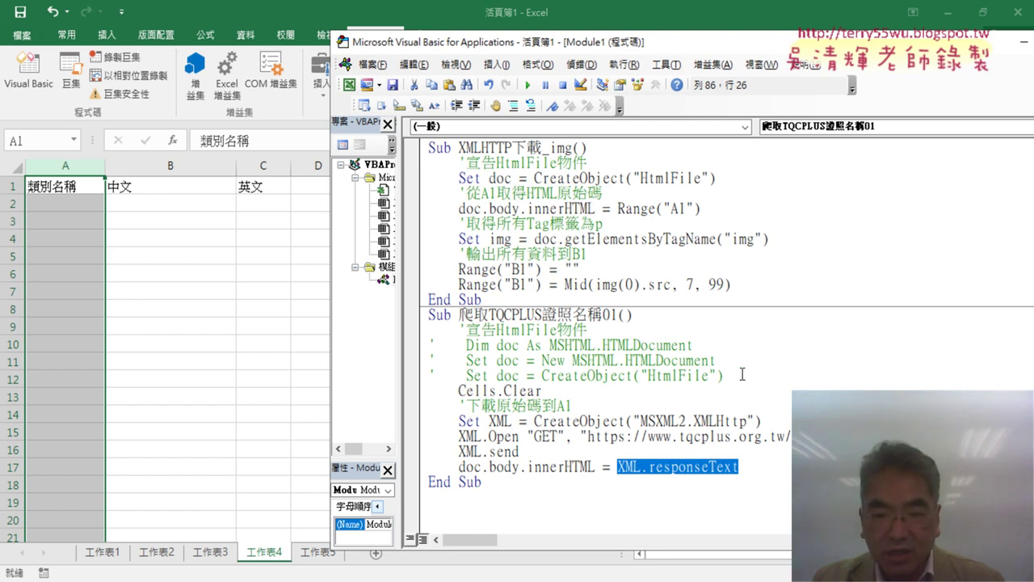
Uncomment the two Set doc lines that create the HtmlFile object
drag(741, 374, 427, 359)
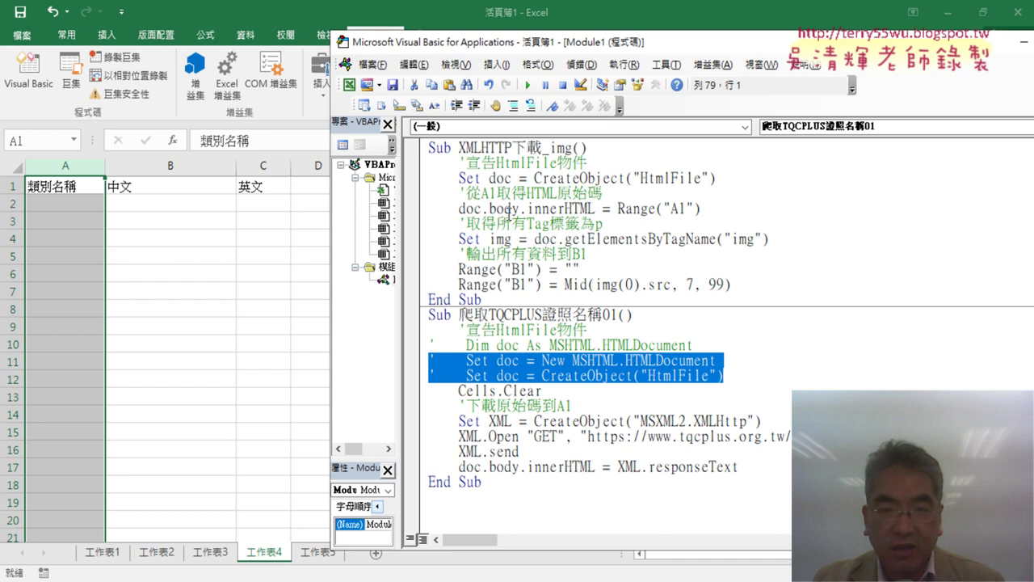
click(531, 105)
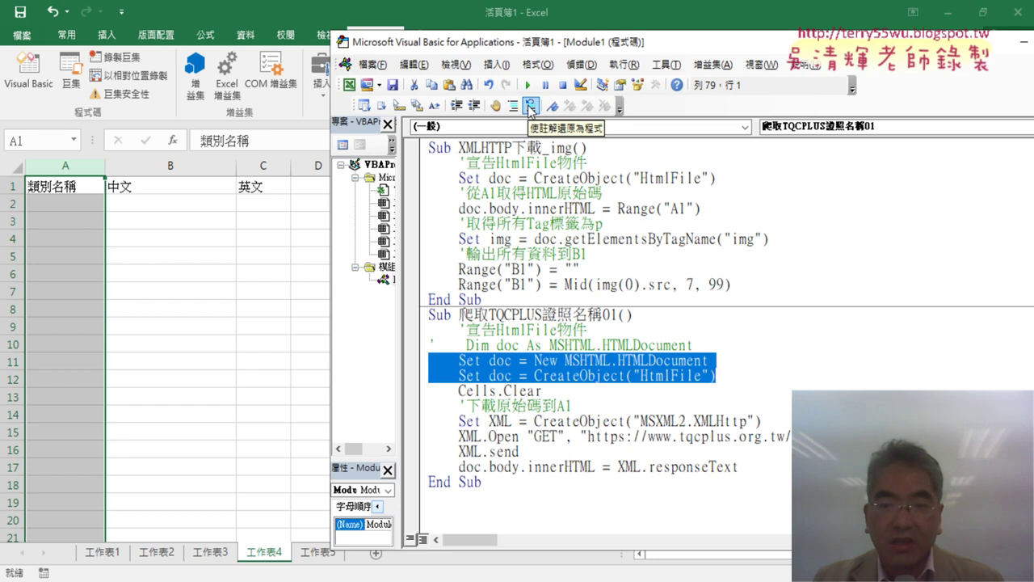
click(649, 376)
drag(641, 376, 693, 376)
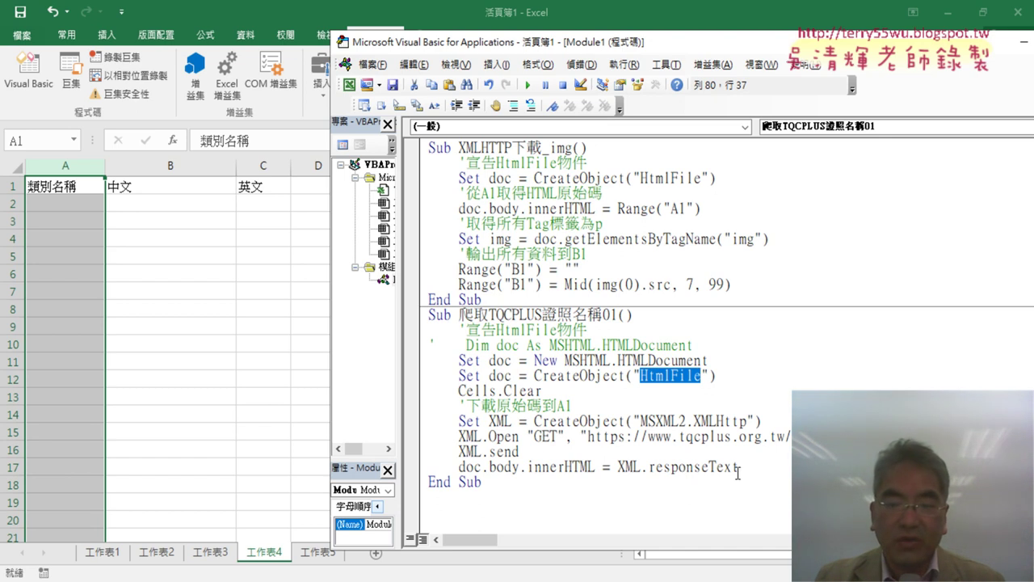
Add a new line after doc.body.innerHTML = XML.responseText
drag(738, 467, 527, 466)
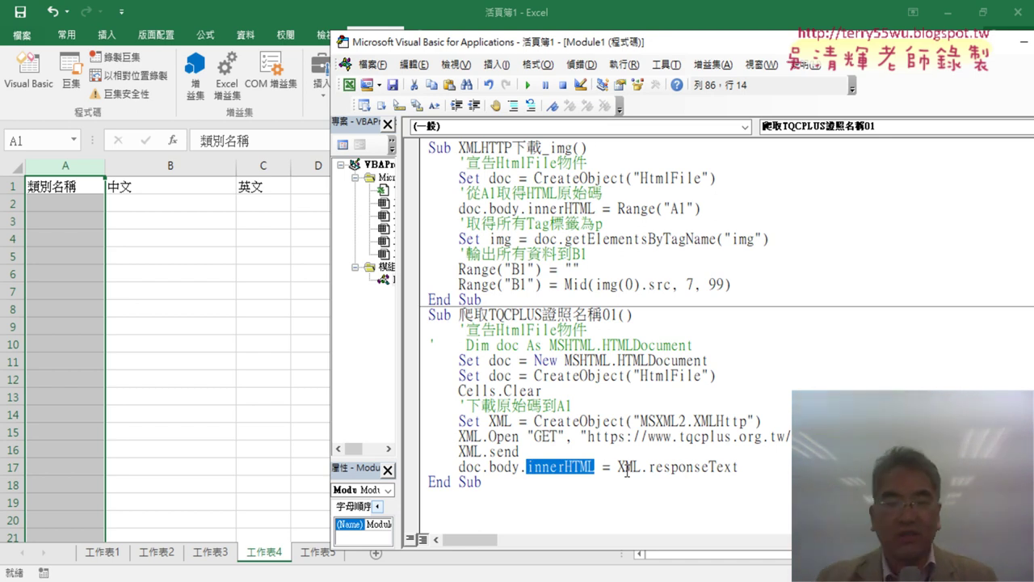
click(779, 467)
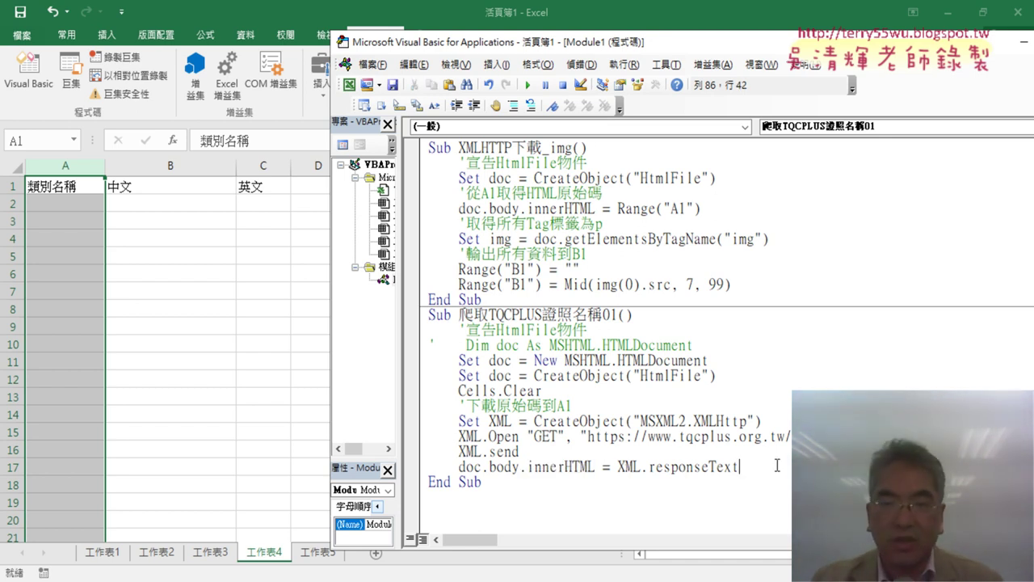
key(Return)
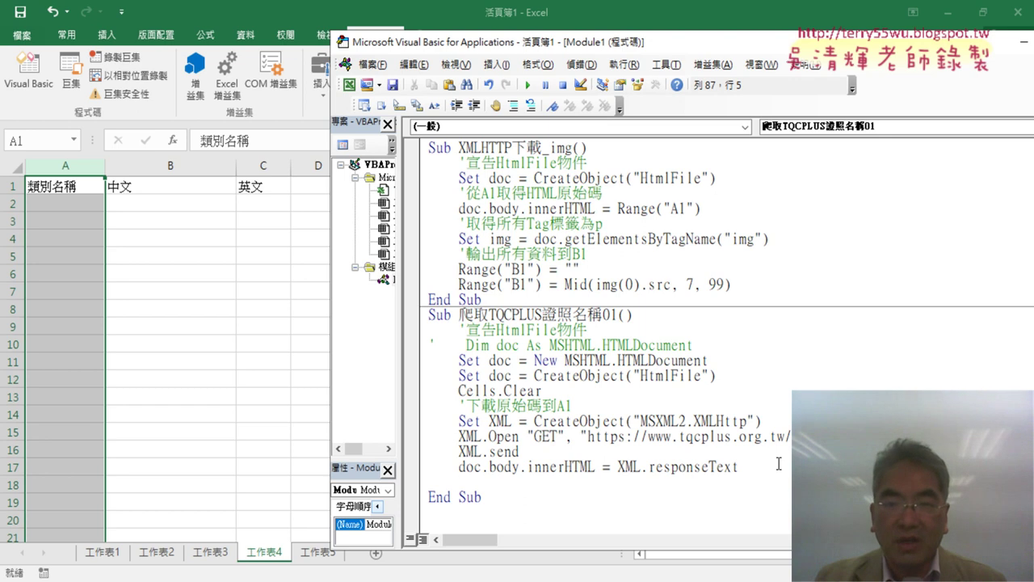
Copy the Set red = doc.getElementsByClassName("red") statement into the new macro below innerHTML
scroll(779, 463, up, 1)
scroll(779, 463, up, 3)
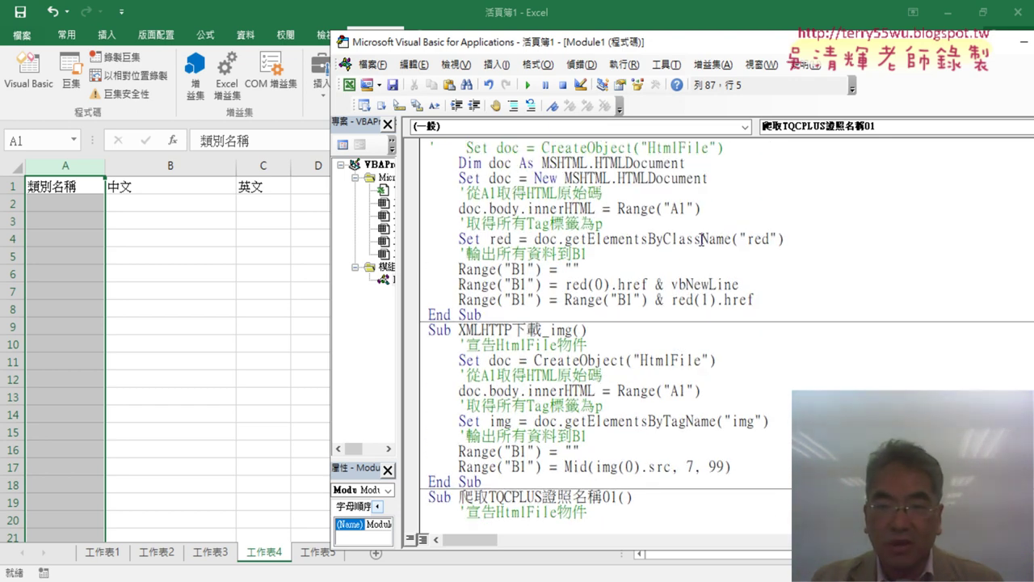
mouse_move(800, 239)
mouse_down()
mouse_move(479, 239)
mouse_move(424, 228)
mouse_move(404, 240)
mouse_up()
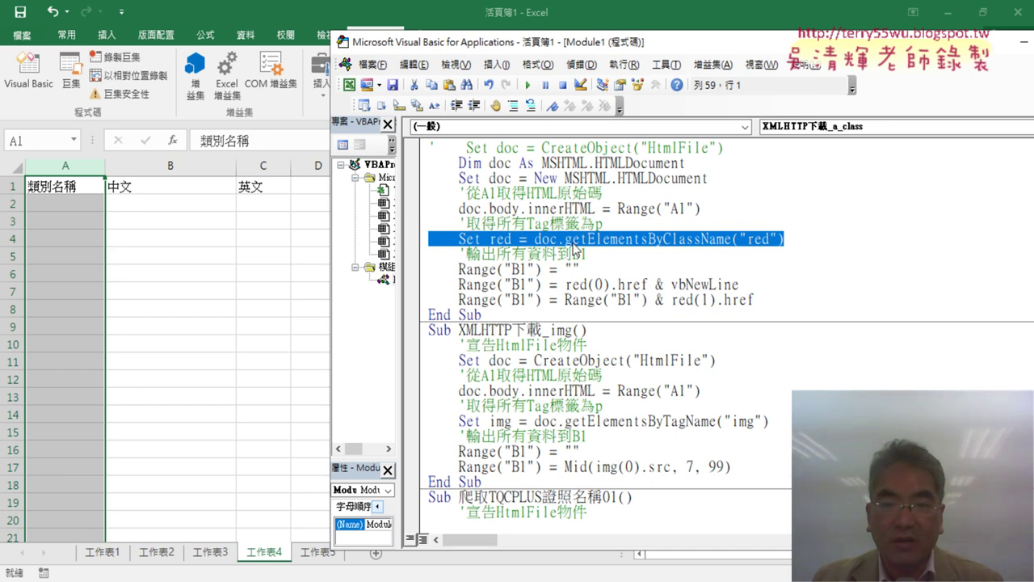
right_click(575, 250)
click(598, 269)
scroll(597, 330, down, 4)
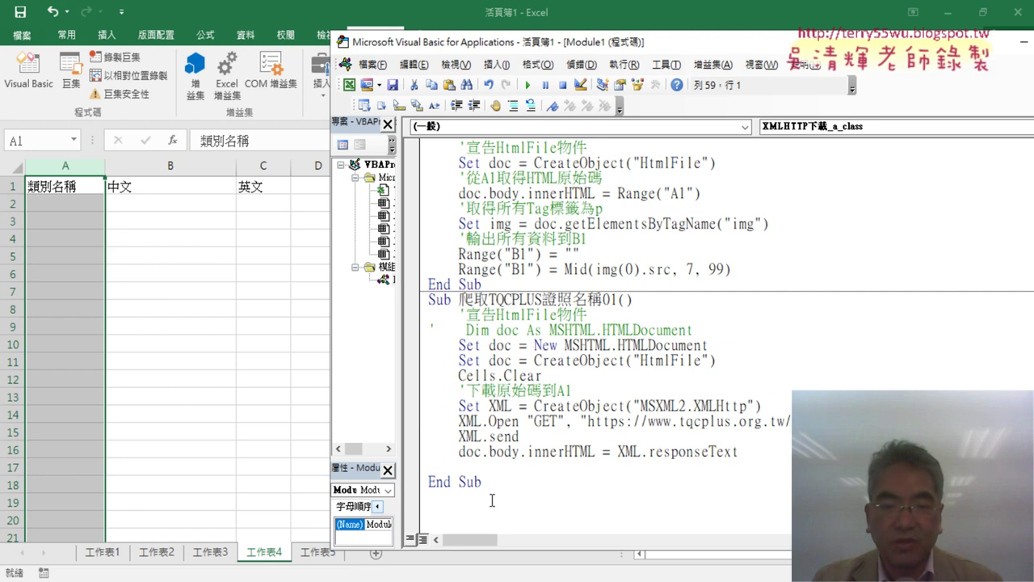
click(412, 450)
click(412, 466)
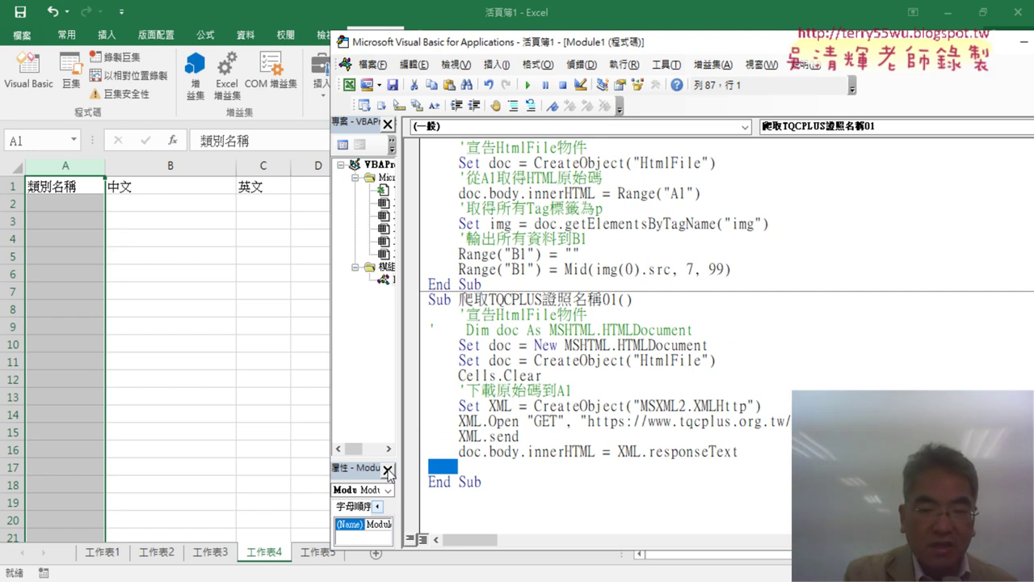
key(ctrl+v)
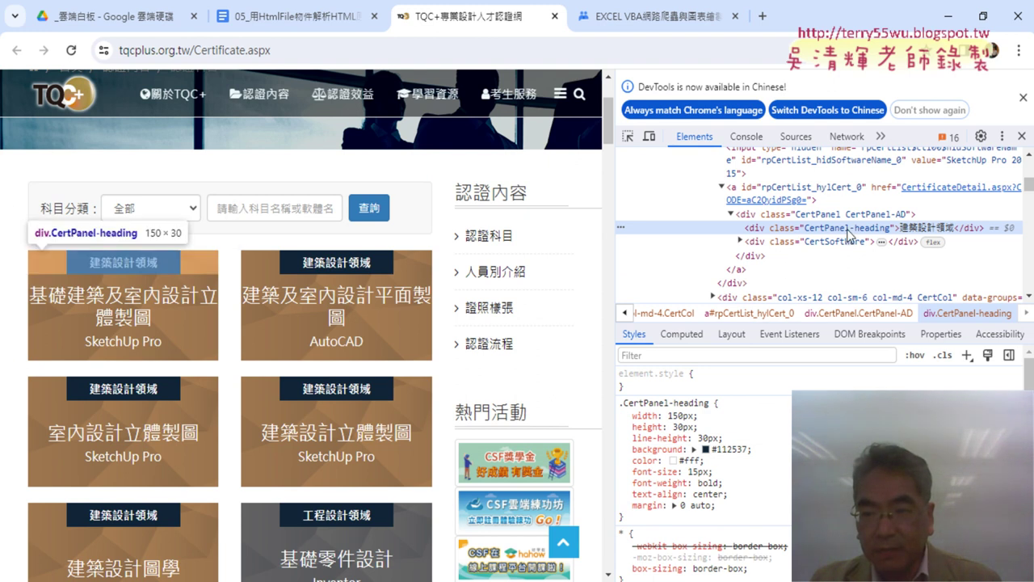
Copy the CertPanel-heading class name from the TQC+ page's DevTools
double_click(848, 230)
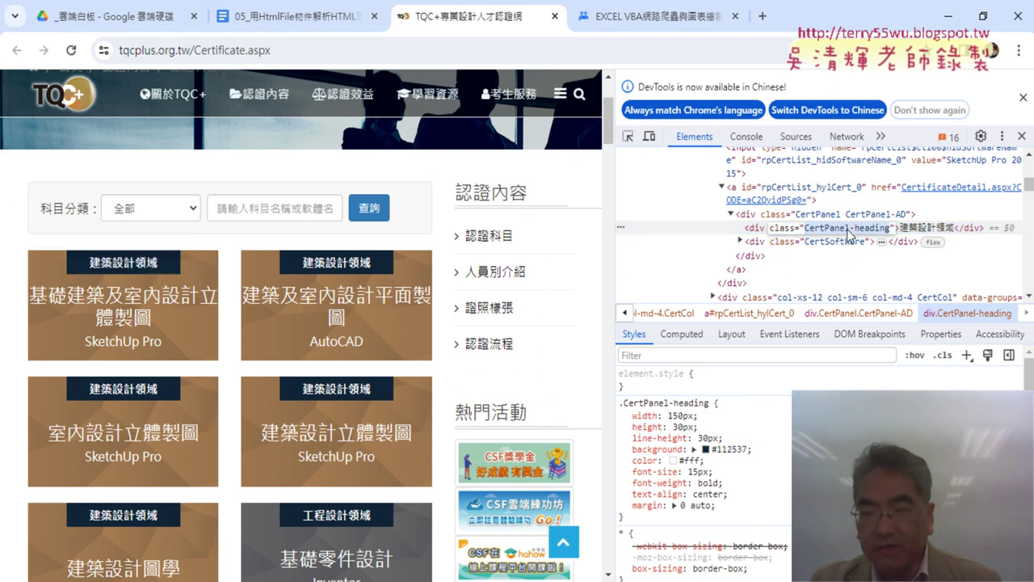
right_click(848, 233)
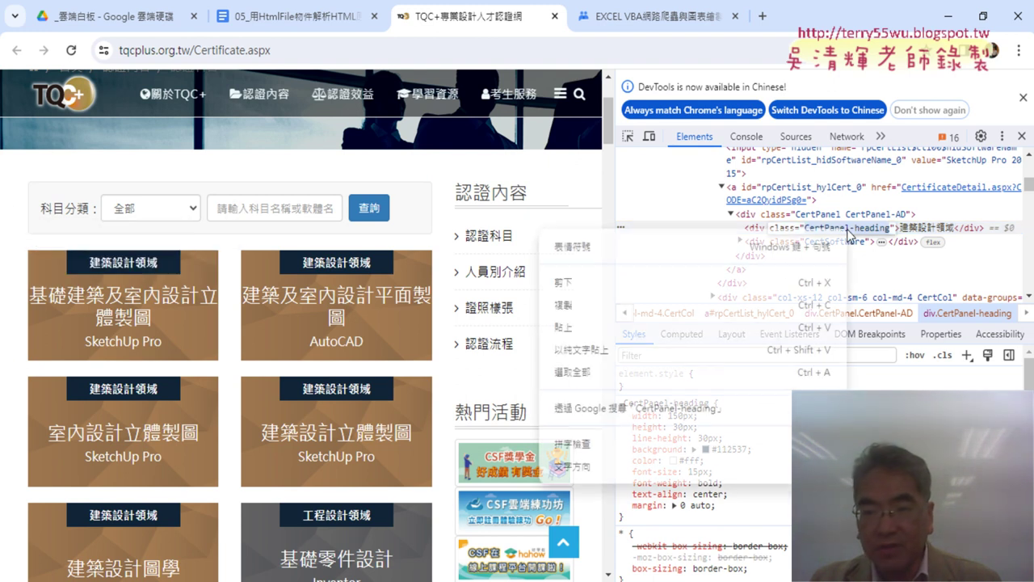
click(658, 313)
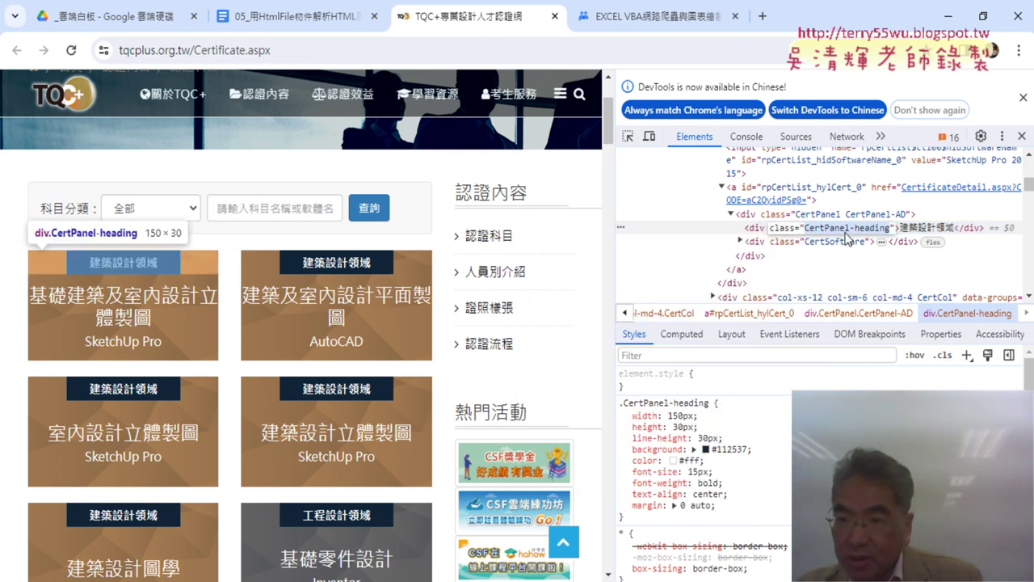
Change the statement to Set ch = doc.getElementsByClassName("CertPanel-heading") and add a blank line
click(951, 21)
drag(769, 467, 747, 467)
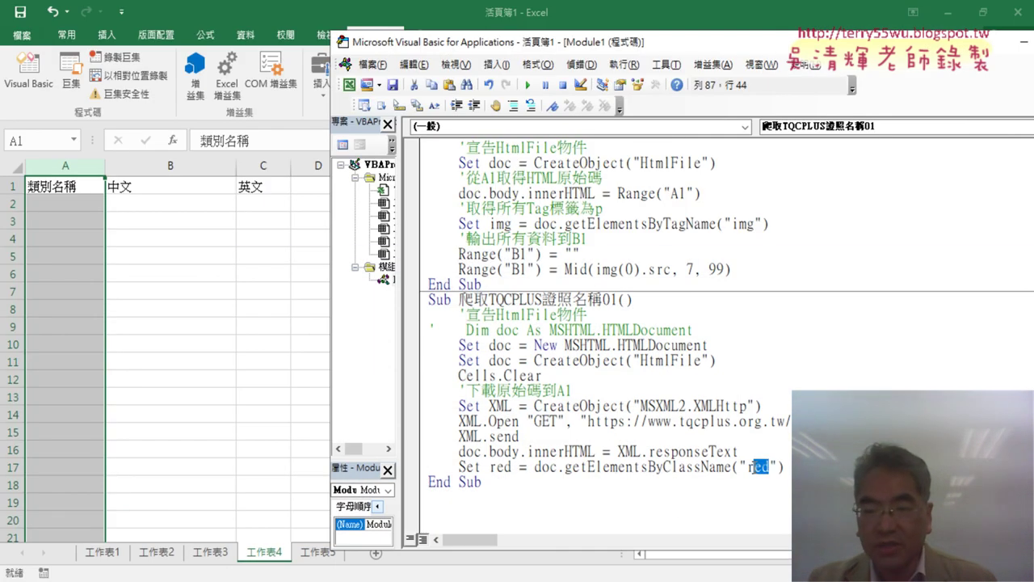
key(ctrl+v)
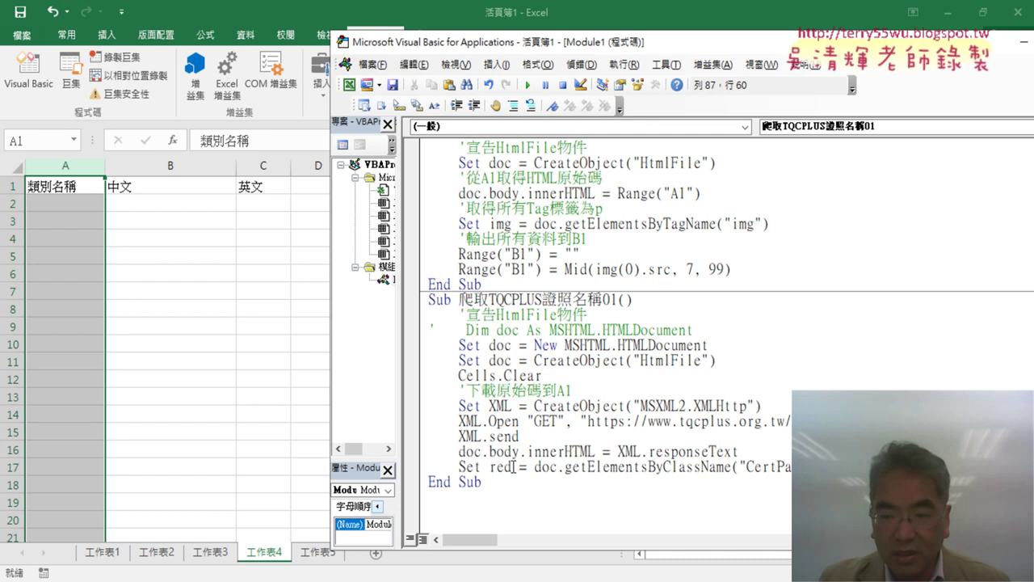
drag(511, 467, 490, 468)
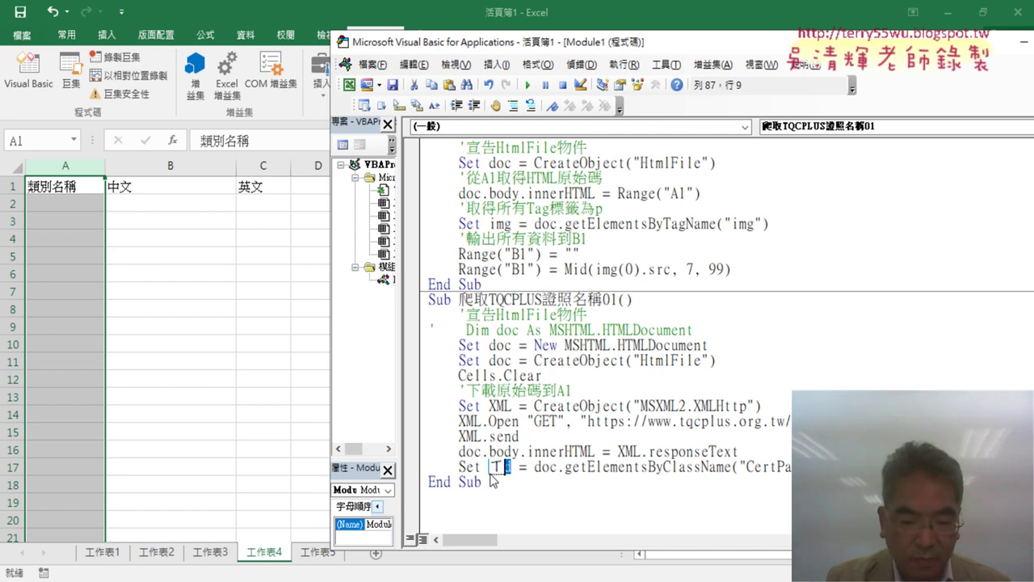
text(ch)
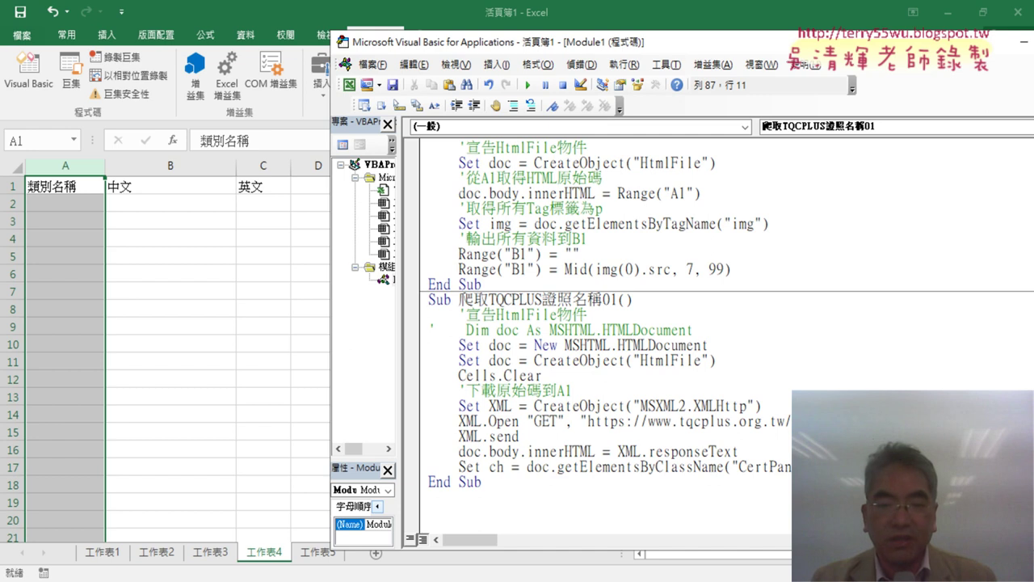
drag(503, 467, 496, 467)
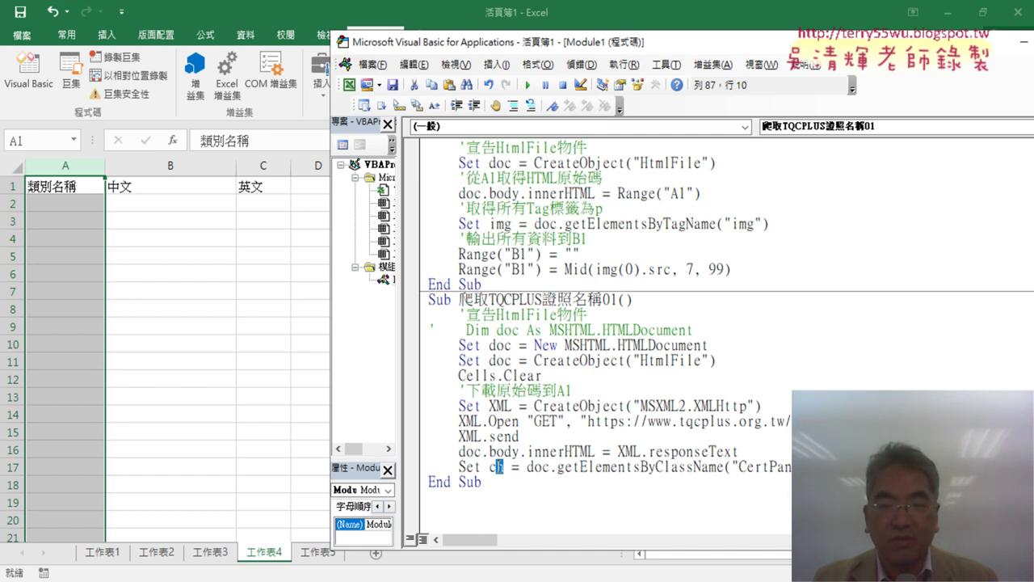
key(End)
key(Return)
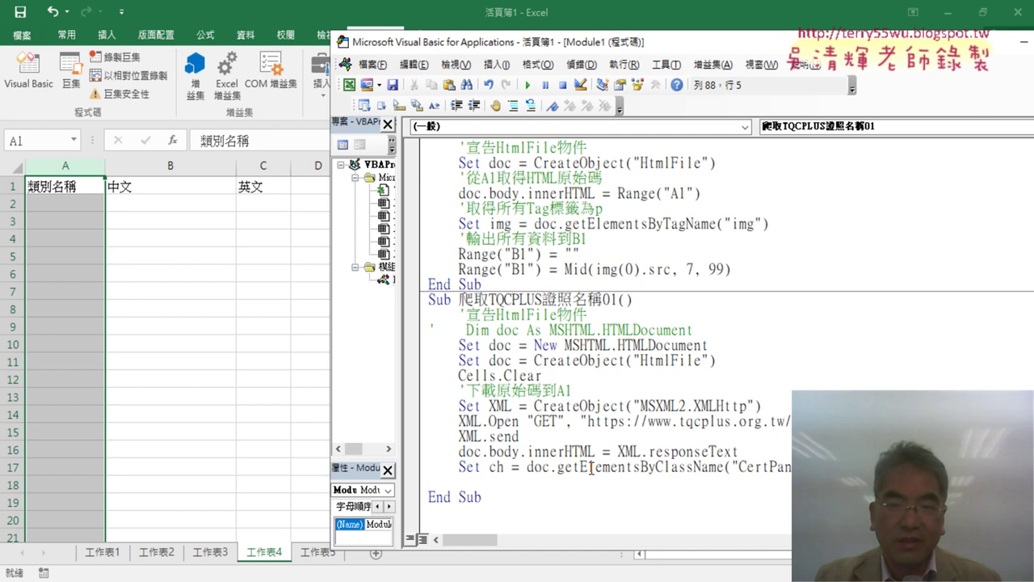
Review the red(0).href line and its (0) index in an earlier routine
scroll(591, 467, up, 2)
scroll(597, 453, up, 1)
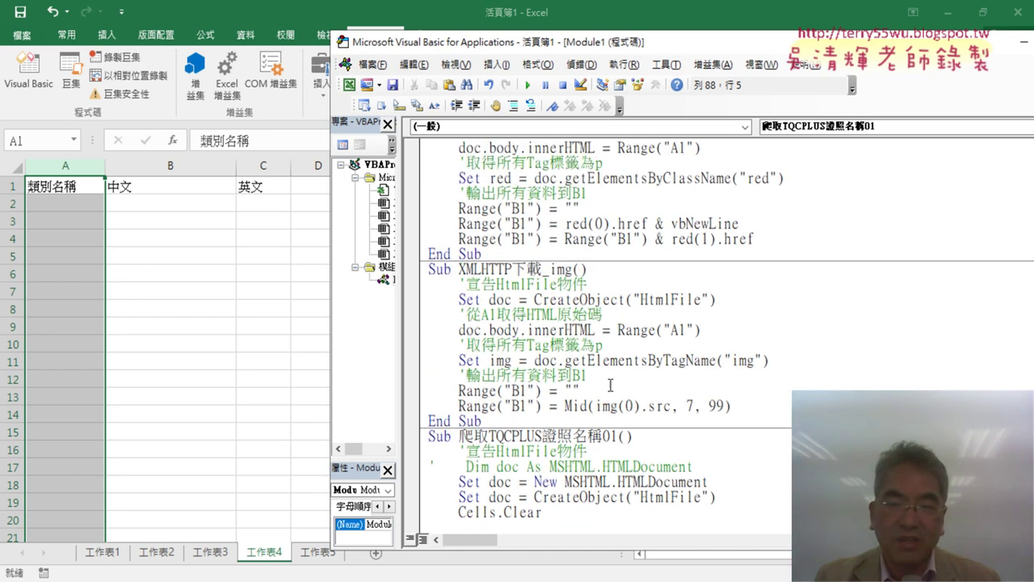
drag(610, 223, 587, 224)
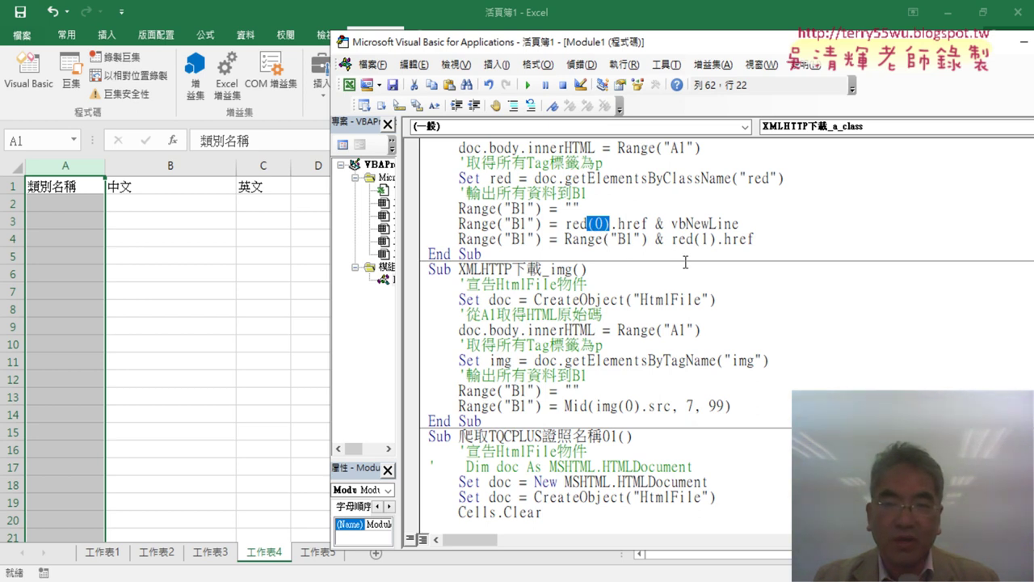
click(741, 224)
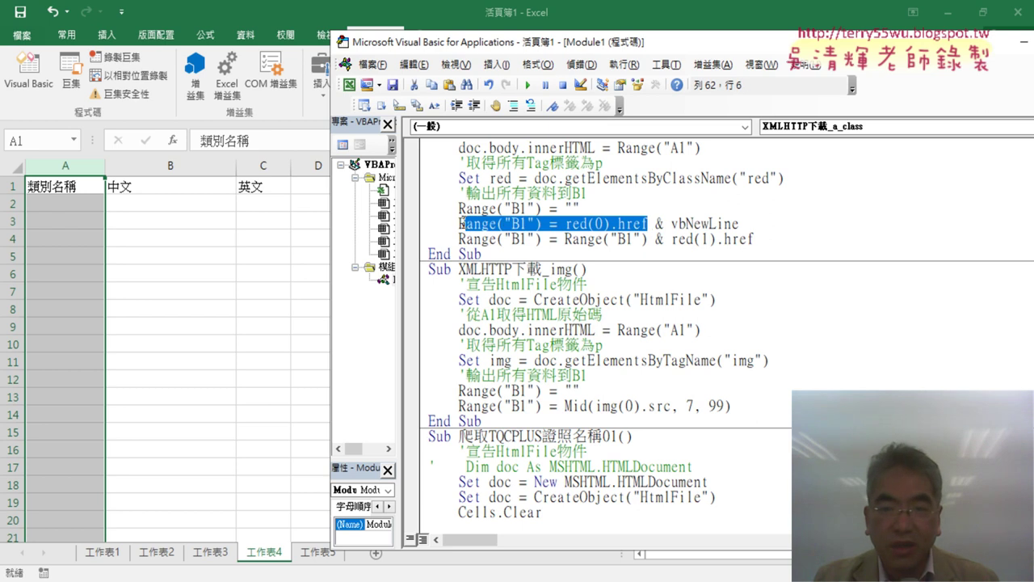
drag(649, 223, 459, 223)
Copy Range("B1") = red(0).innerText from XMLHTTP下載_CLASS and paste it before End Sub
scroll(558, 249, up, 4)
scroll(558, 249, up, 2)
scroll(558, 246, up, 2)
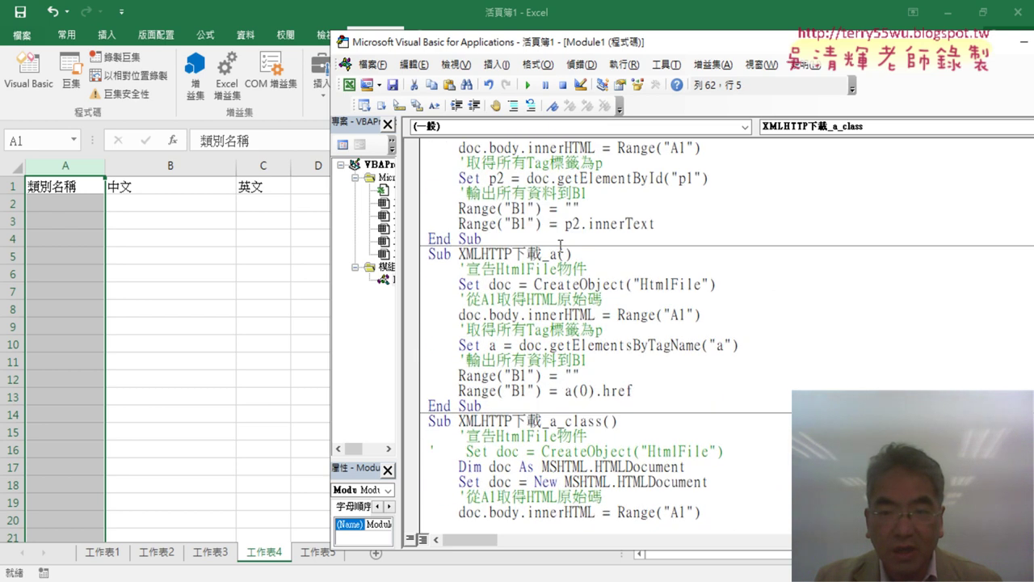
scroll(560, 243, up, 2)
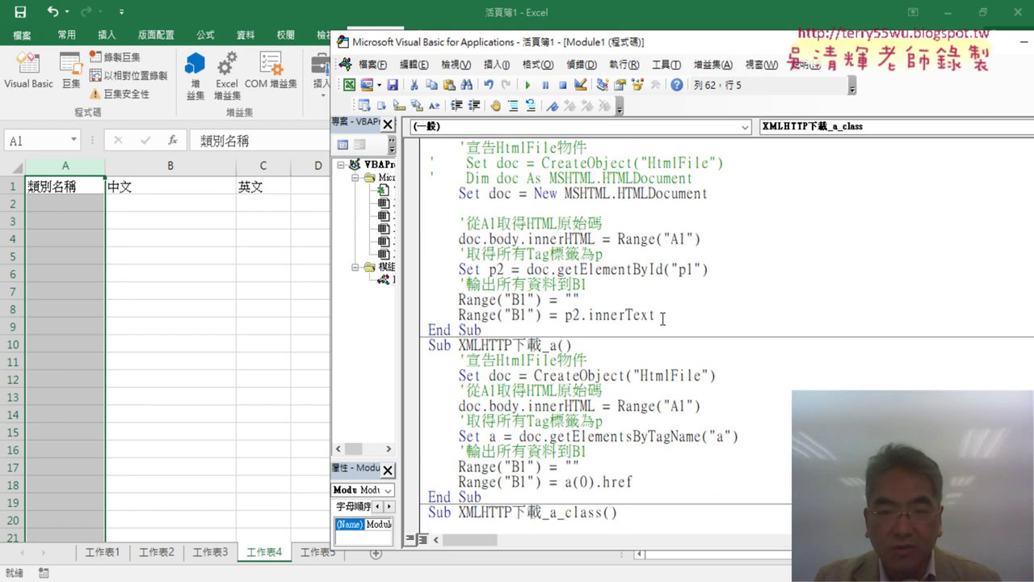
scroll(663, 318, up, 3)
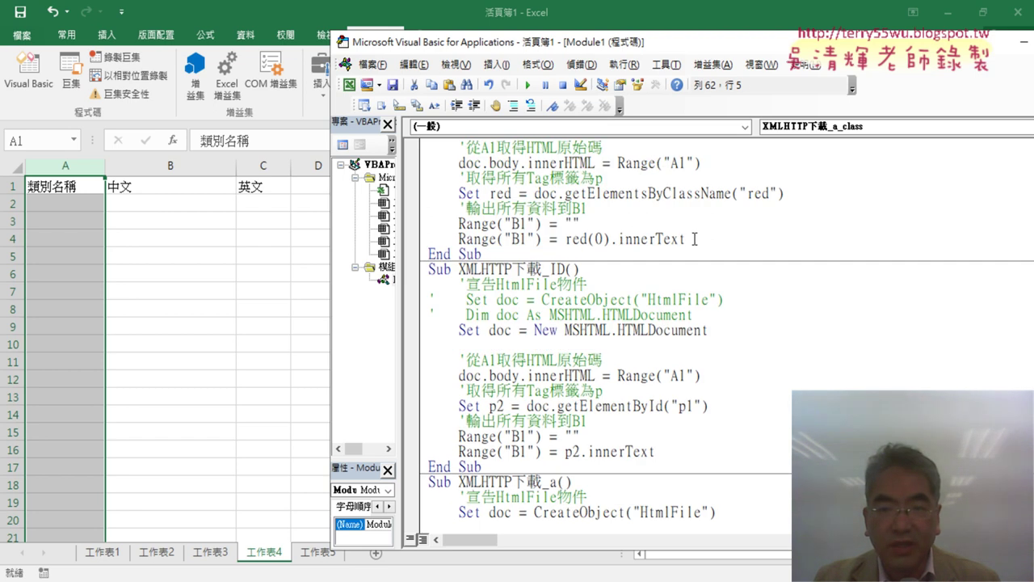
drag(694, 239, 458, 239)
right_click(492, 247)
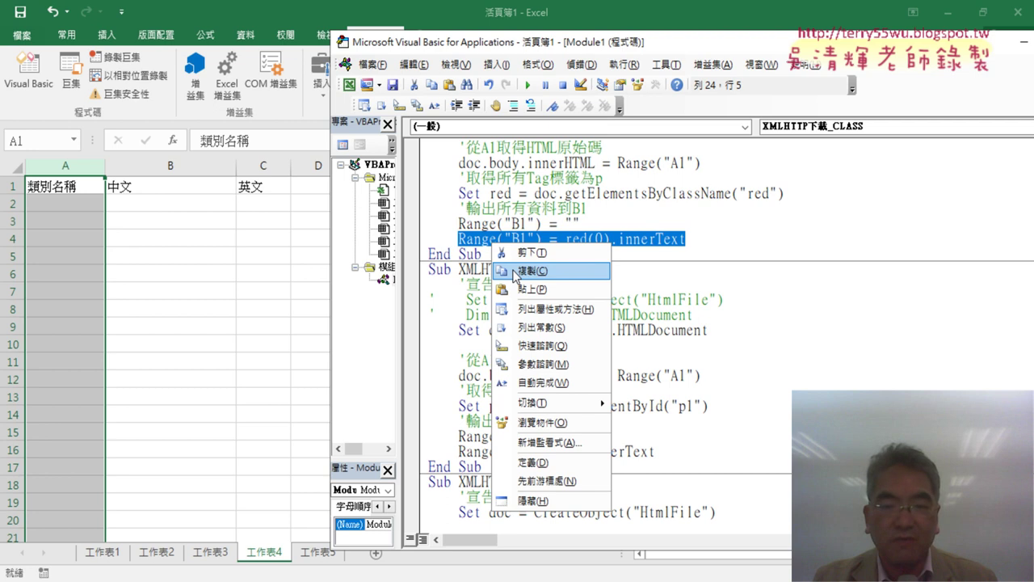
click(516, 274)
scroll(568, 365, down, 9)
scroll(562, 391, down, 1)
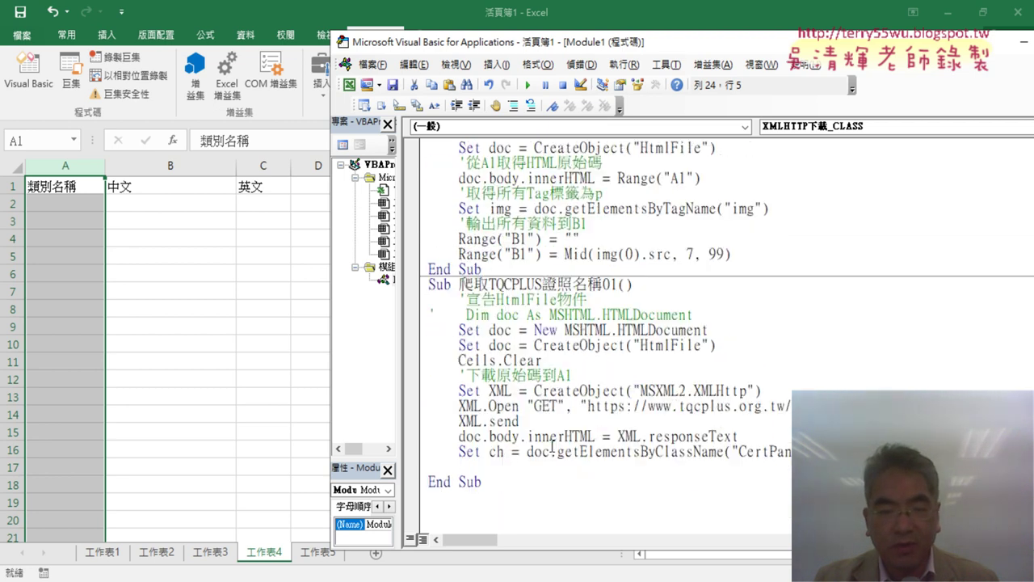
click(504, 466)
key(ctrl+v)
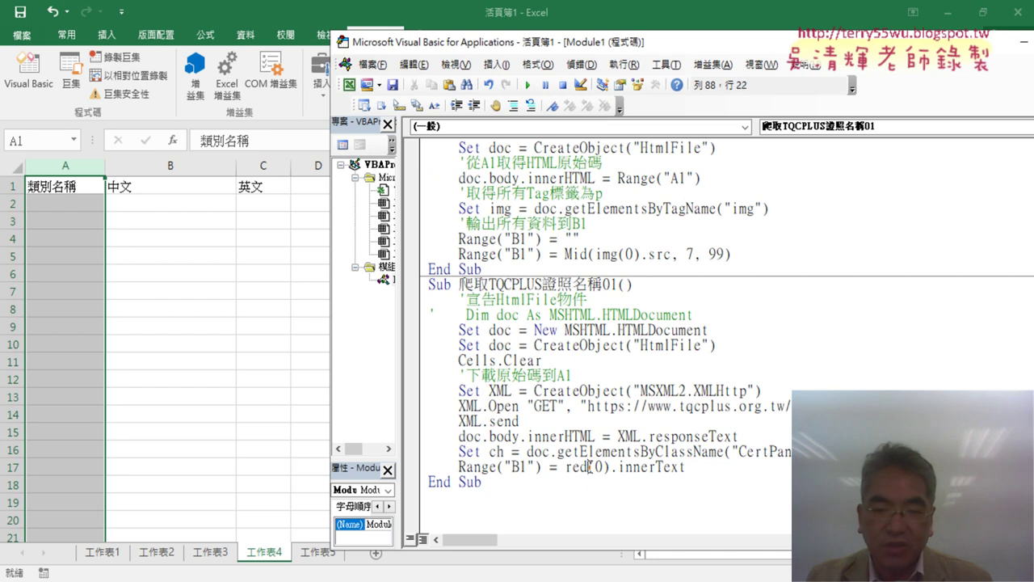
Change the line to Range("A2") = ch(0).innerText and run the macro, which raises error 438
double_click(579, 466)
text(c)
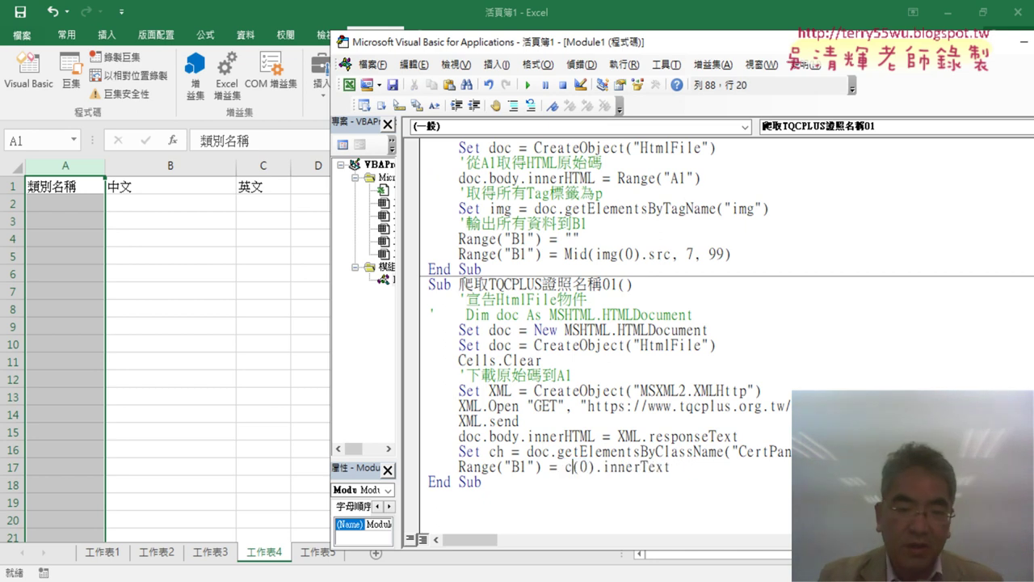
text(h)
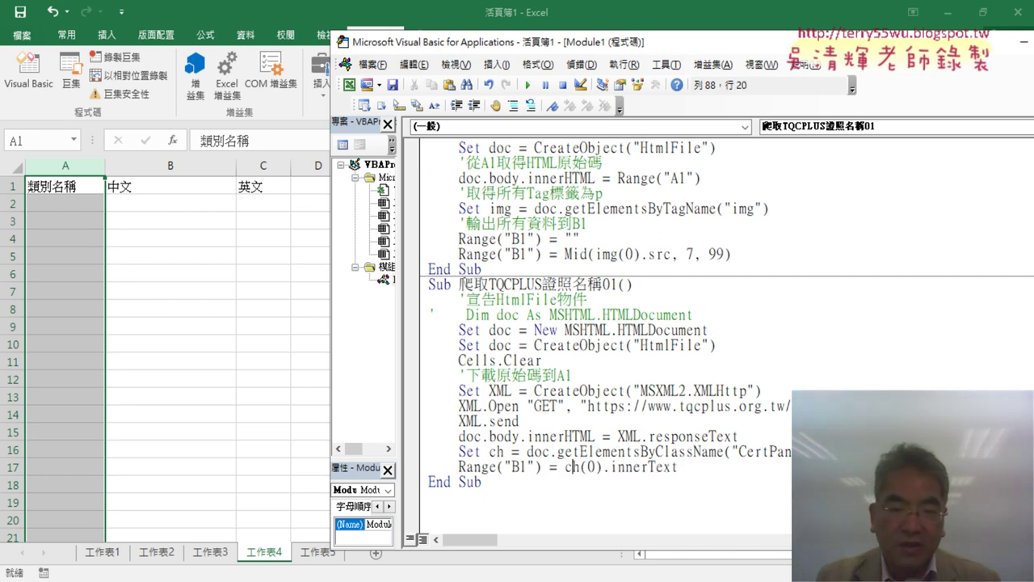
click(458, 466)
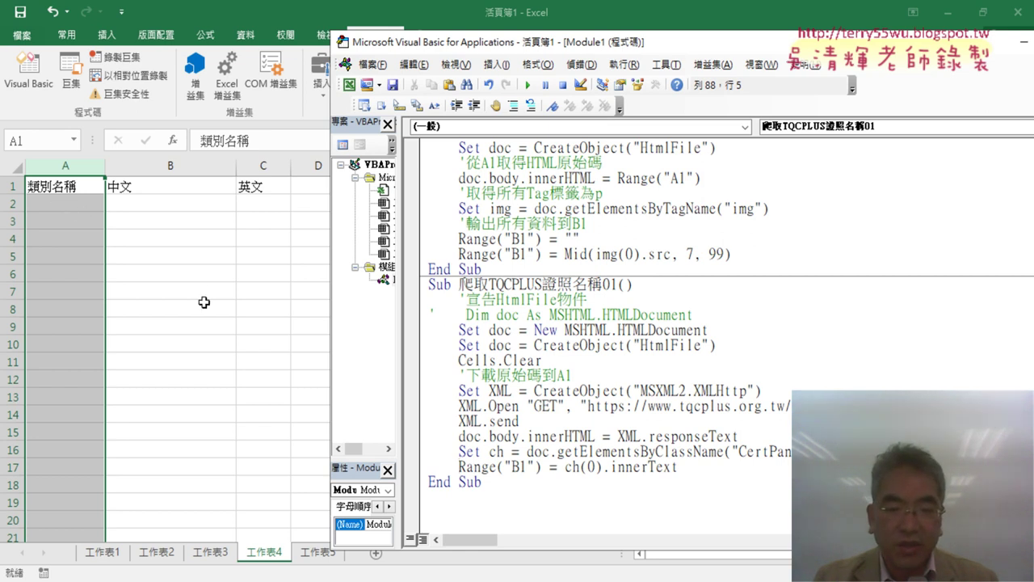
double_click(515, 467)
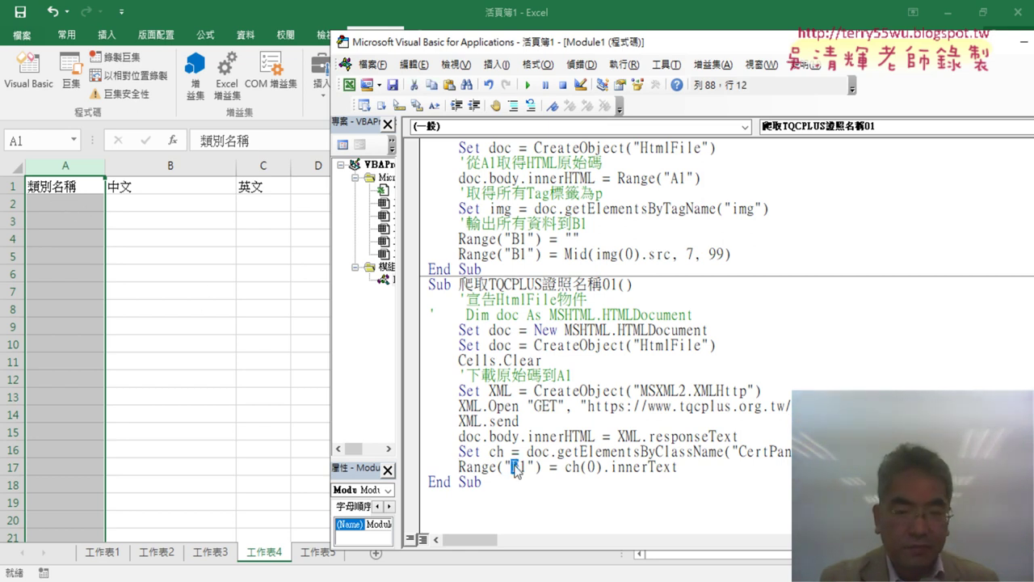
text(A2)
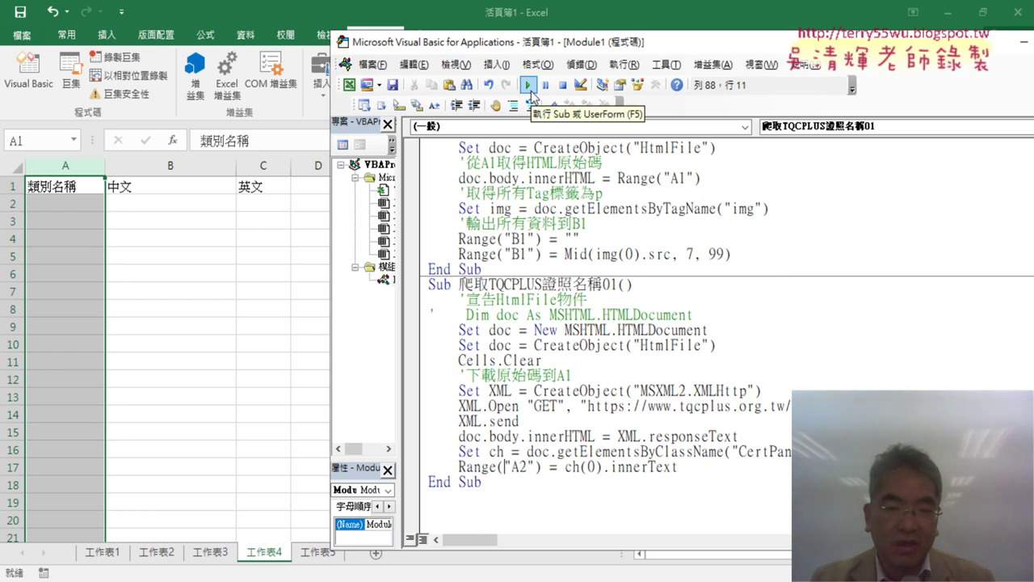
click(527, 85)
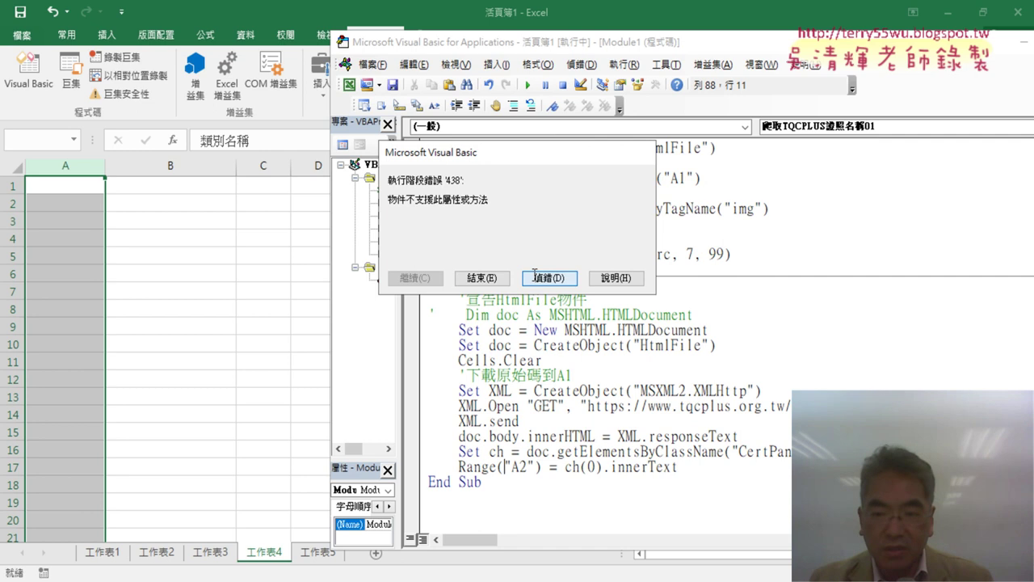
Jump to the failing line, comment out the CreateObject("HtmlFile") line, and reset the project
click(534, 275)
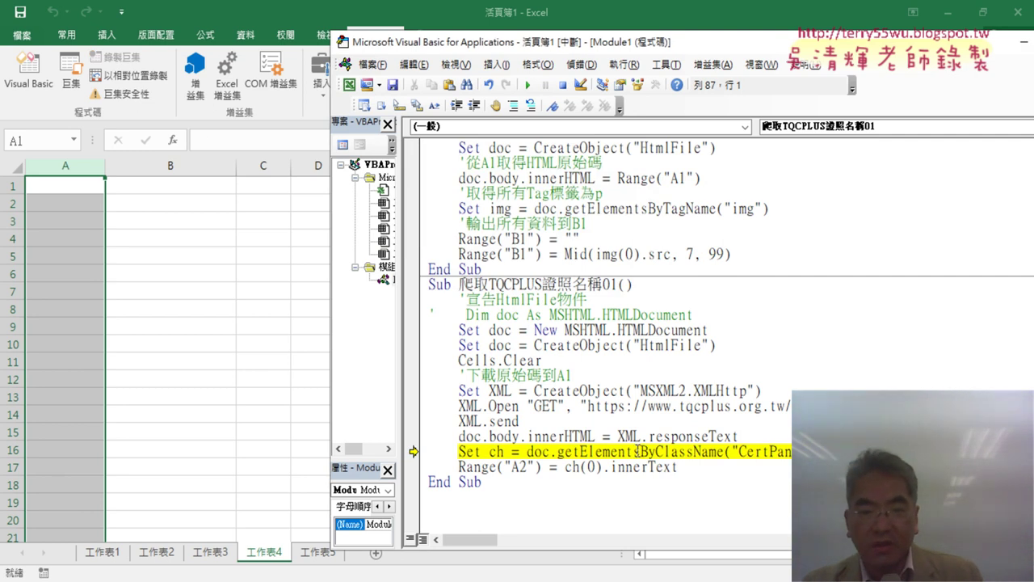
click(582, 347)
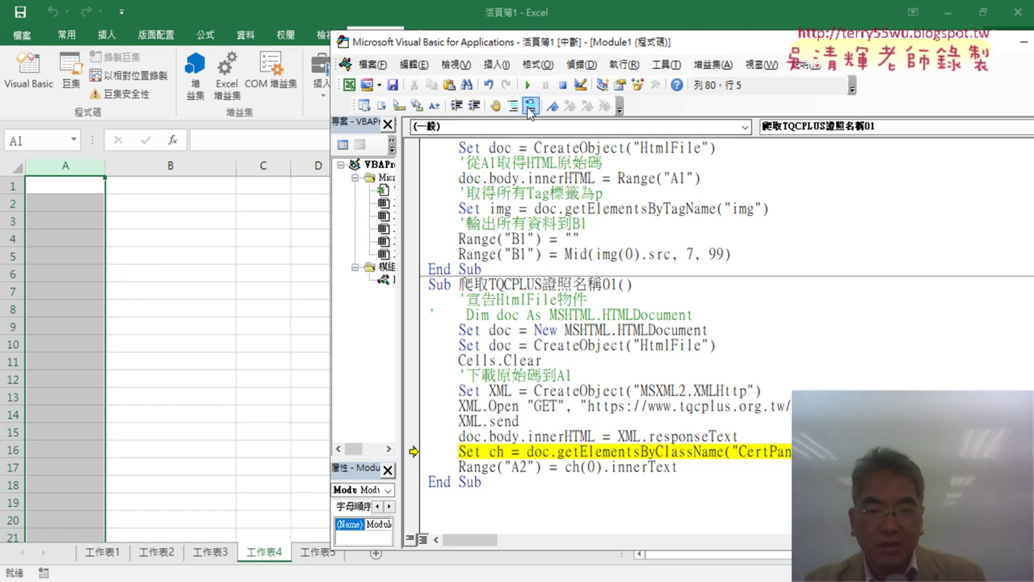
click(513, 106)
click(434, 314)
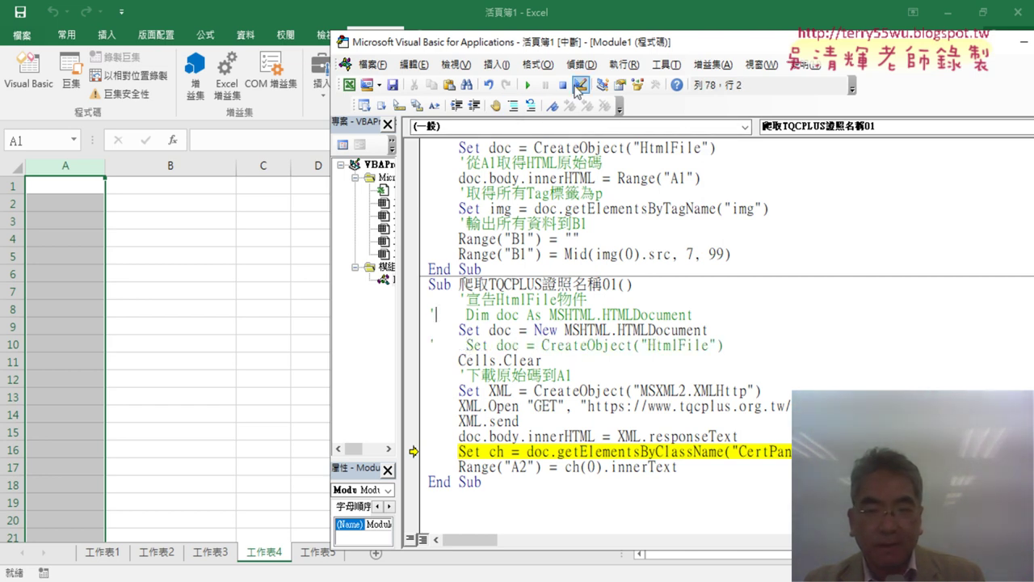
click(531, 106)
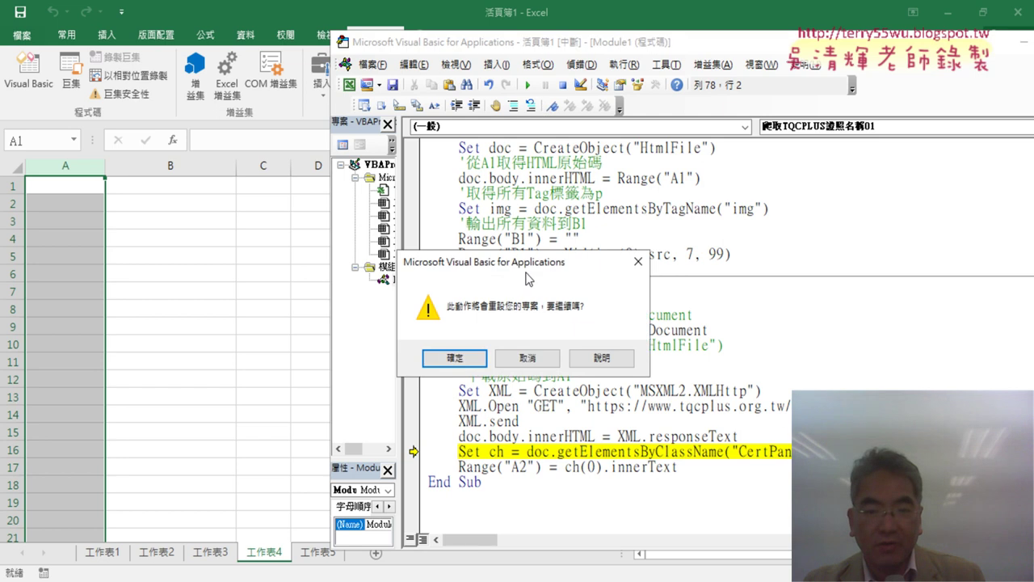
click(457, 358)
Uncomment the Dim/New MSHTML.HTMLDocument lines, then step with F8 and continue the macro to completion
drag(711, 329, 430, 314)
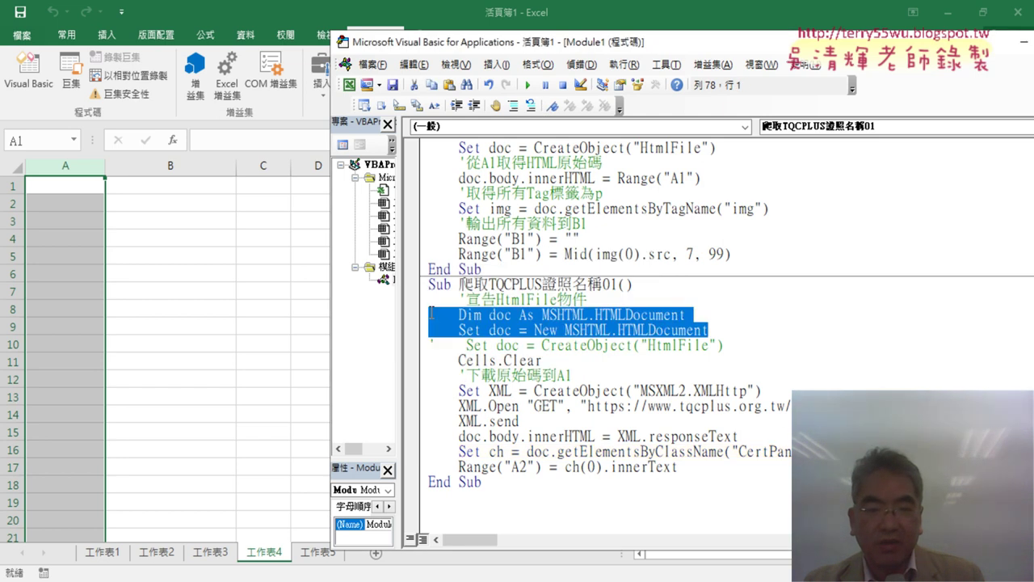
click(535, 345)
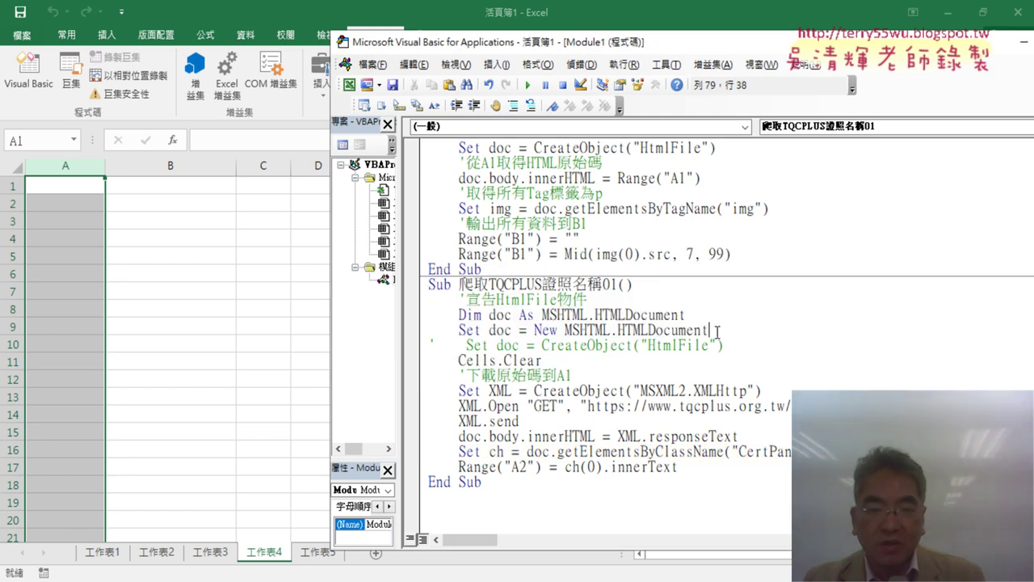
drag(708, 330, 534, 331)
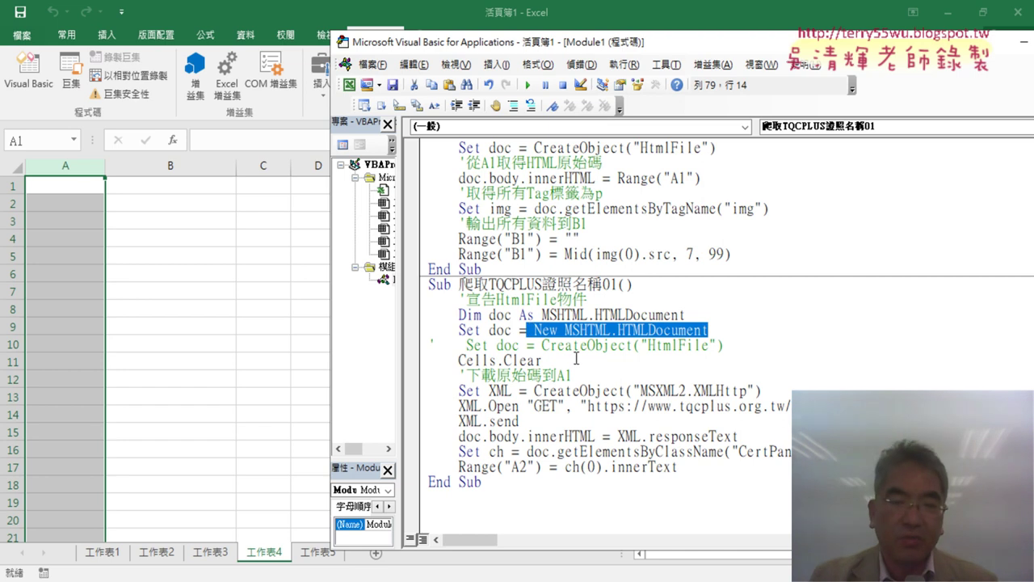
click(479, 330)
key(F8)
key(F8)
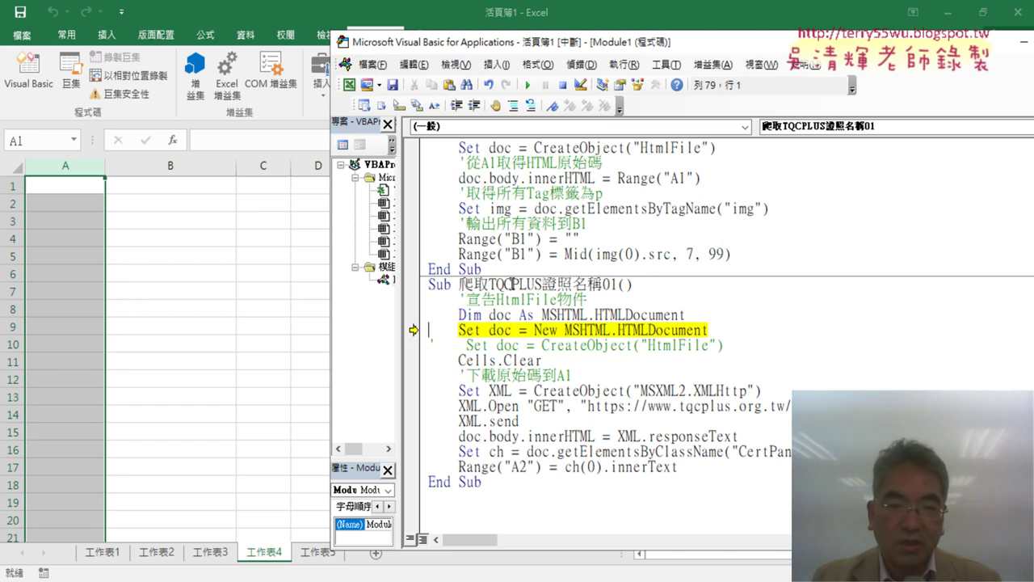
click(528, 85)
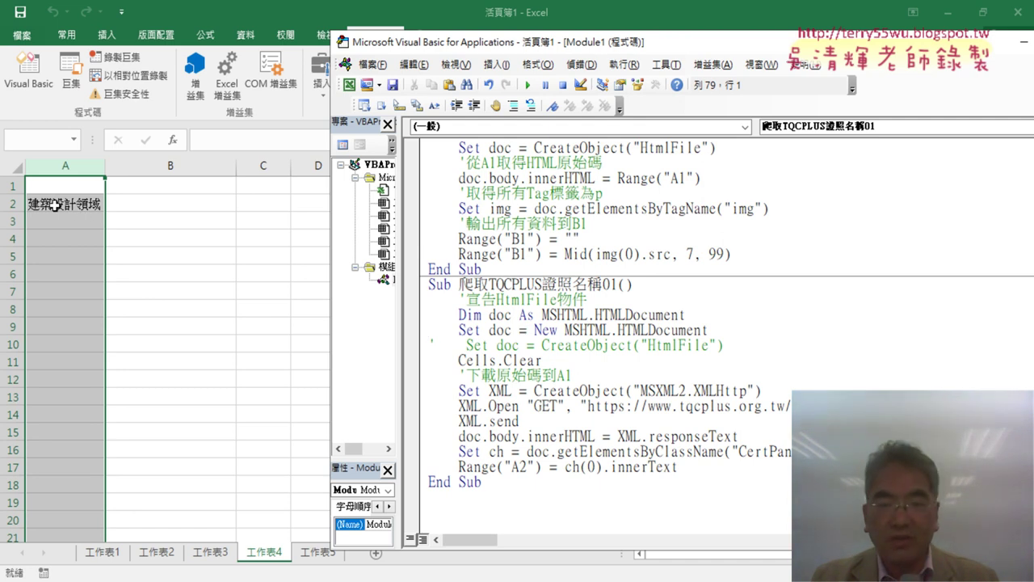
Duplicate the A2 output line as Range("A3") = ch(1).innerText and rerun the macro
click(690, 468)
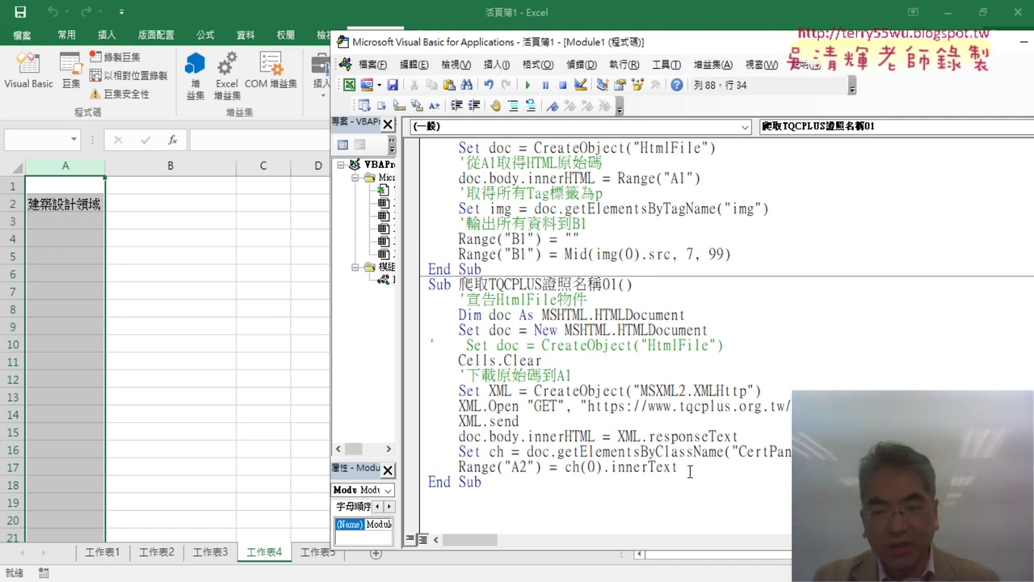
key(Return)
drag(696, 468, 458, 467)
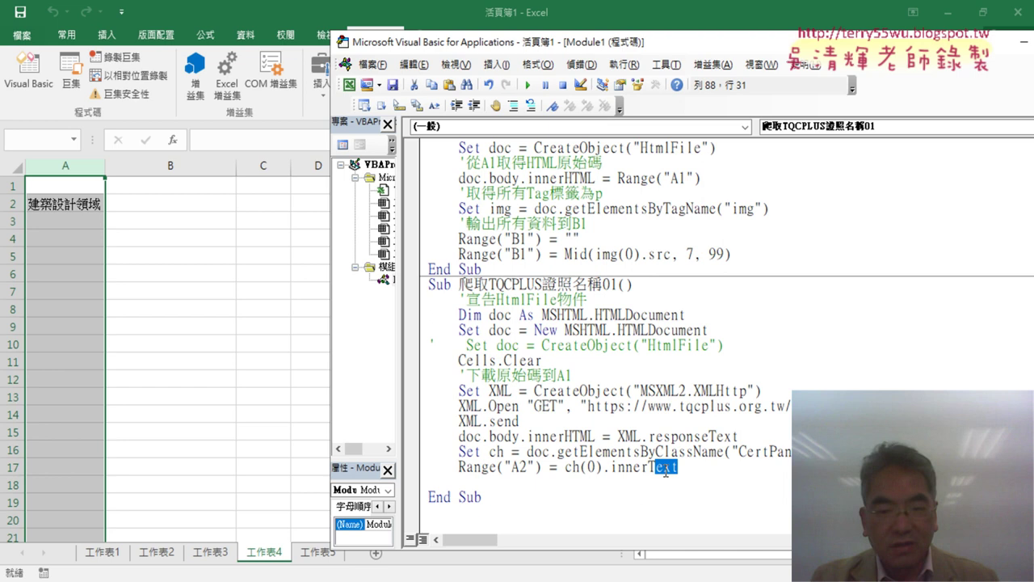
key(ctrl+c)
click(465, 482)
key(ctrl+v)
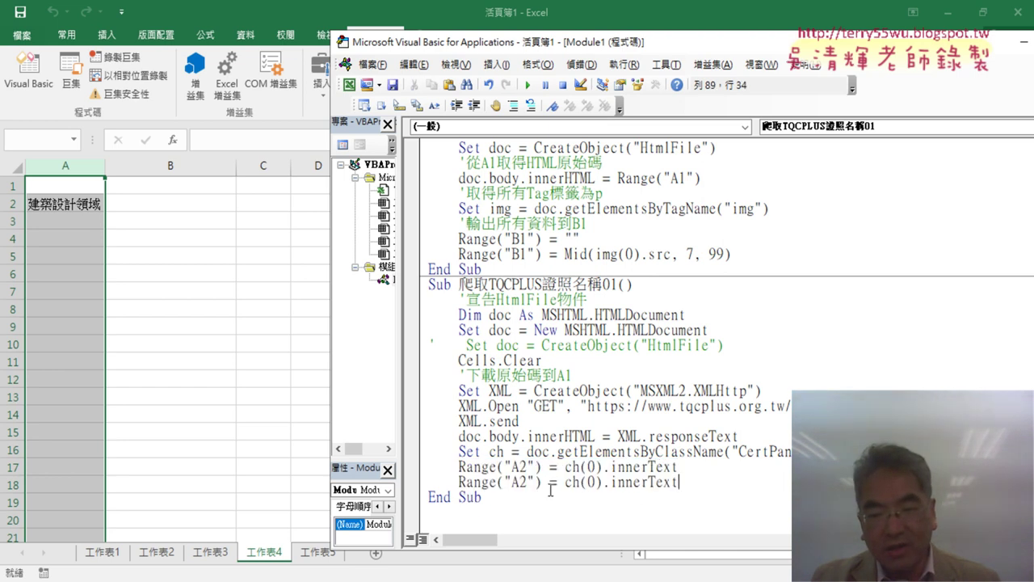
drag(518, 482, 595, 482)
text(3)
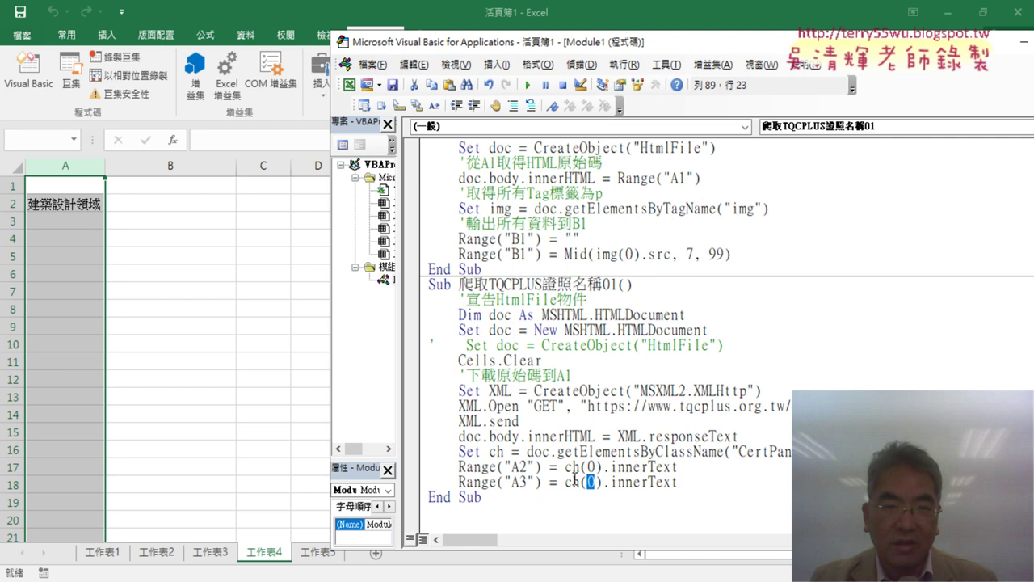
text(1)
click(528, 84)
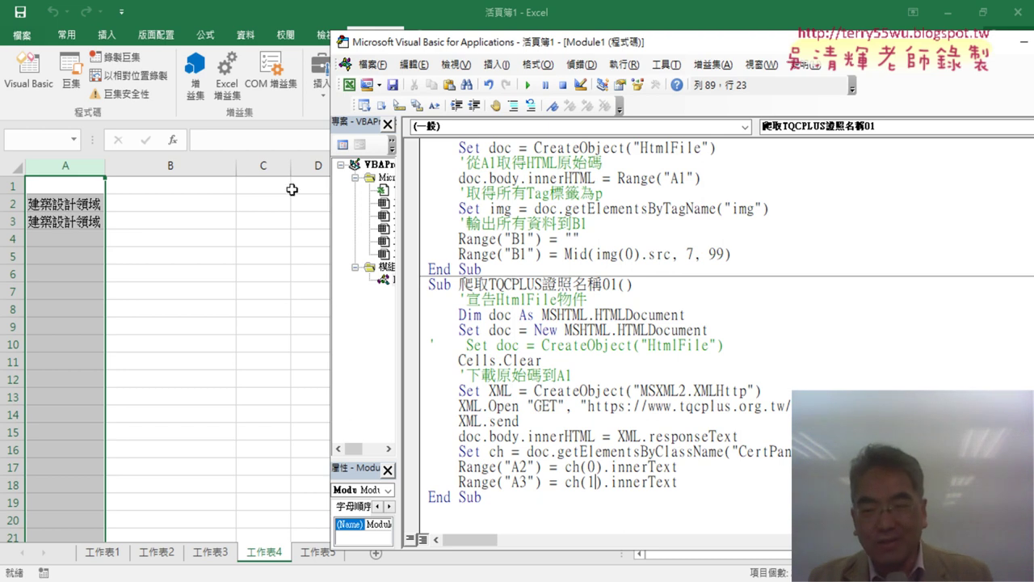
click(725, 483)
key(Return)
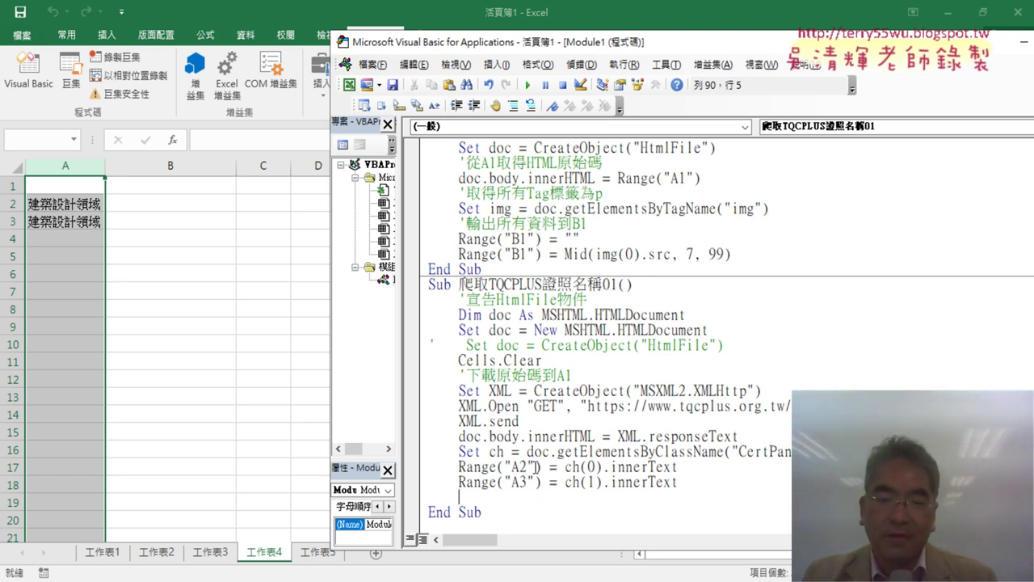
drag(534, 467, 519, 466)
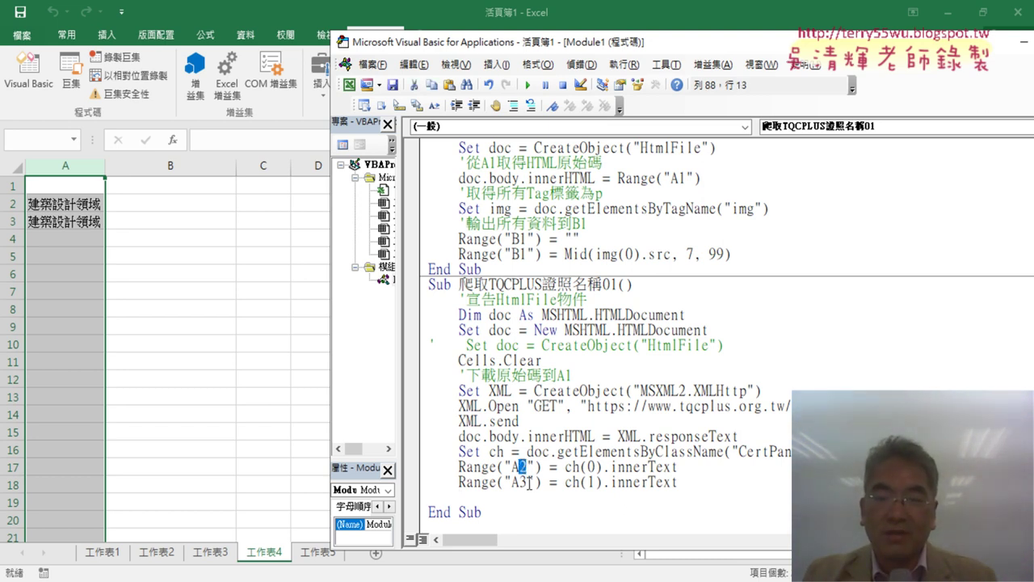
click(526, 482)
drag(526, 467, 526, 482)
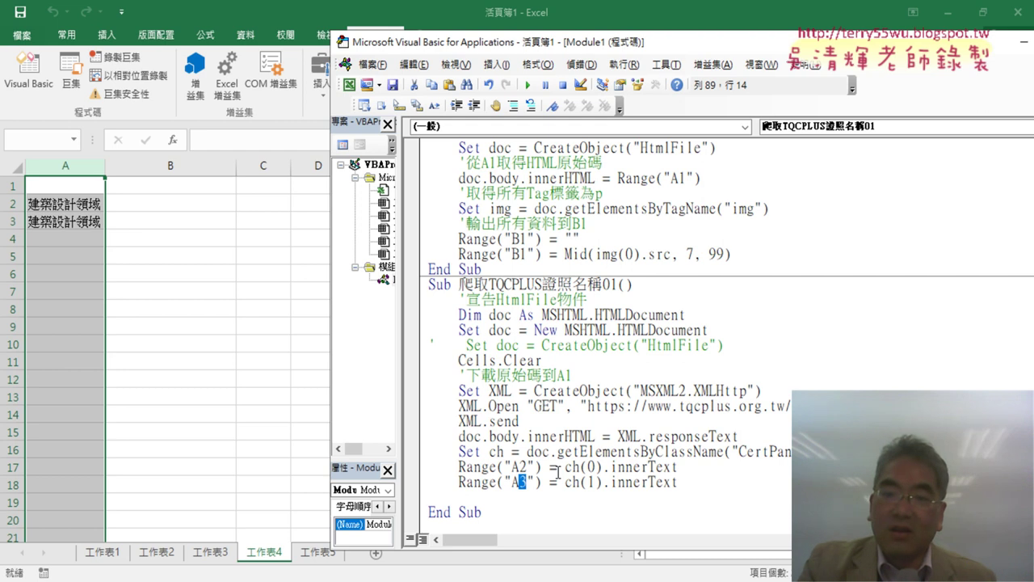
drag(597, 467, 588, 467)
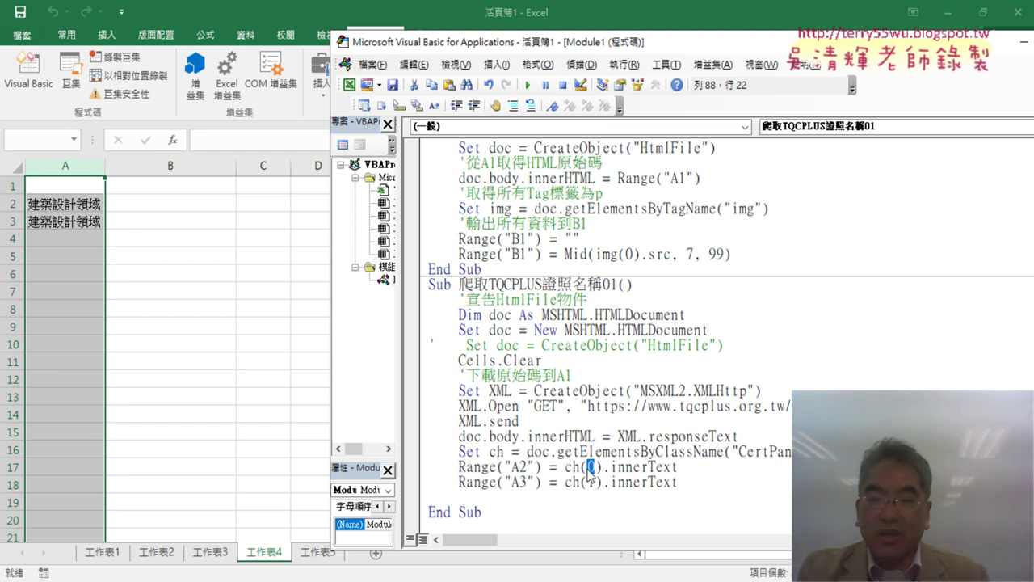
Add a For i = 0 … Next loop skeleton right after the Set ch line
click(889, 452)
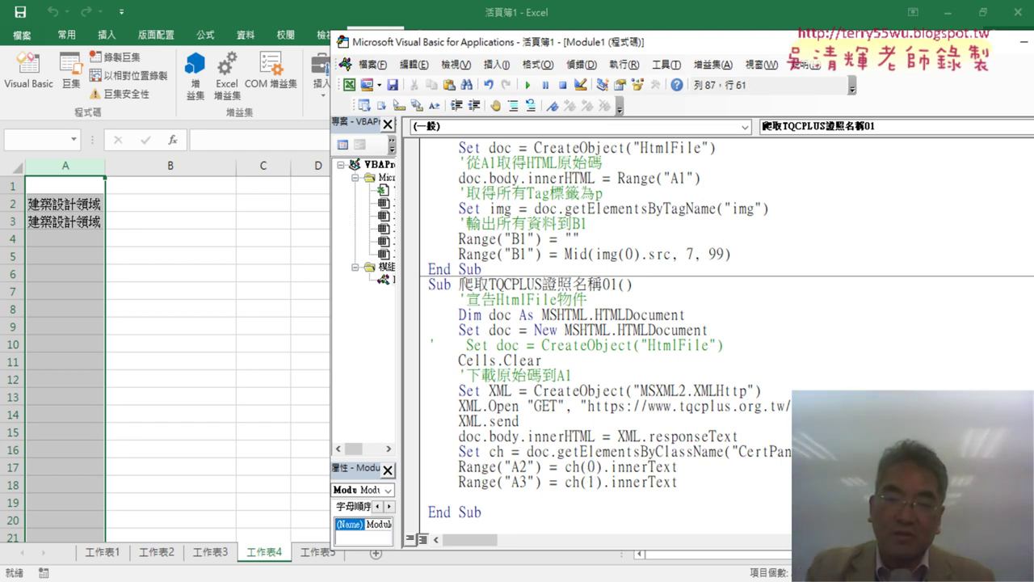
key(Return)
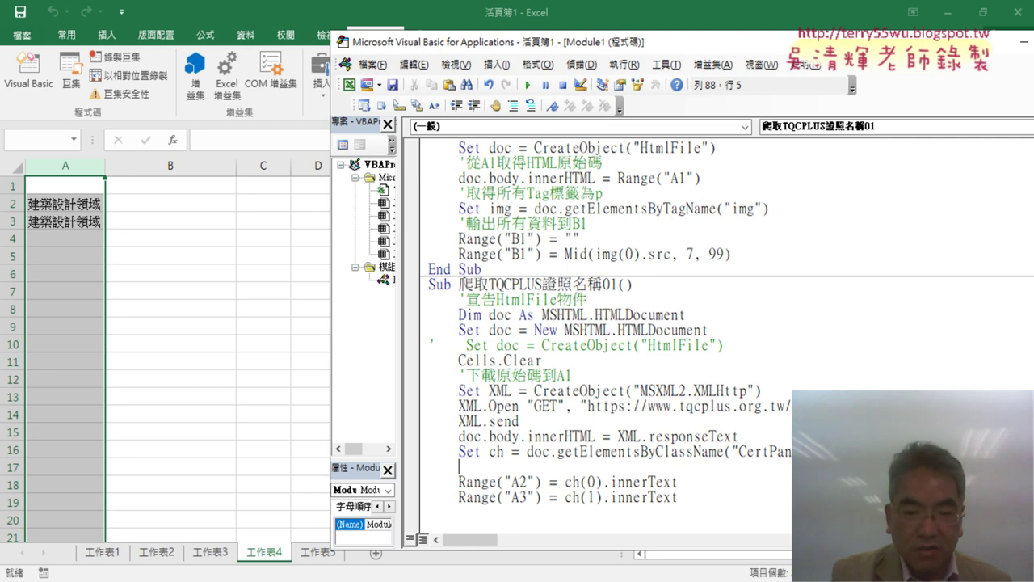
text(for)
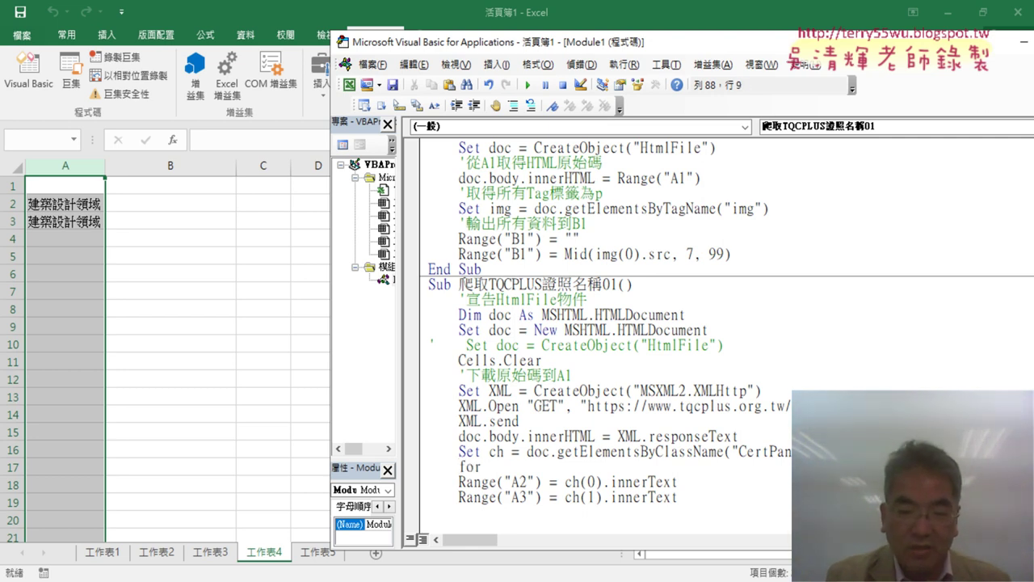
text( i=)
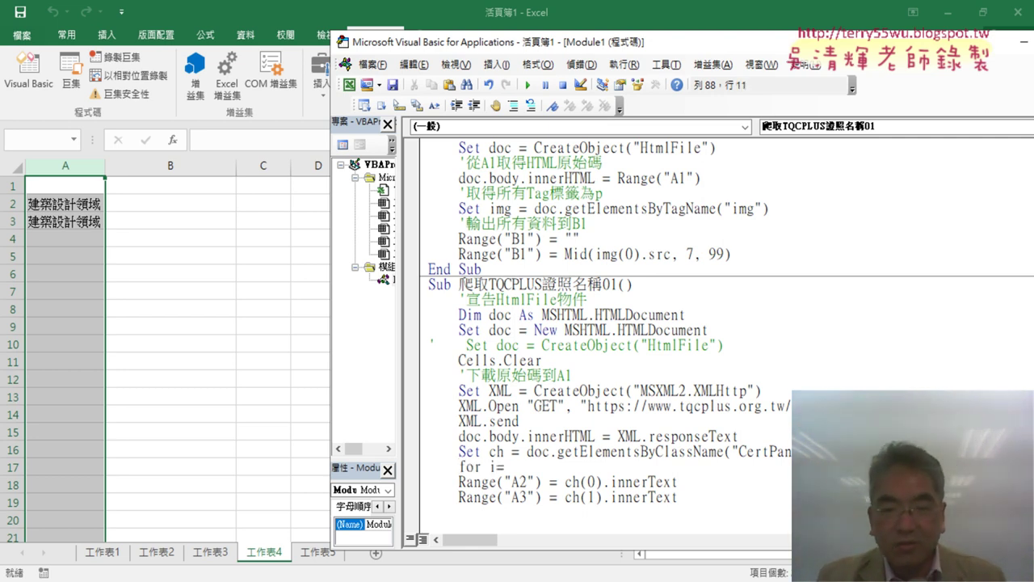
scroll(624, 441, down, 1)
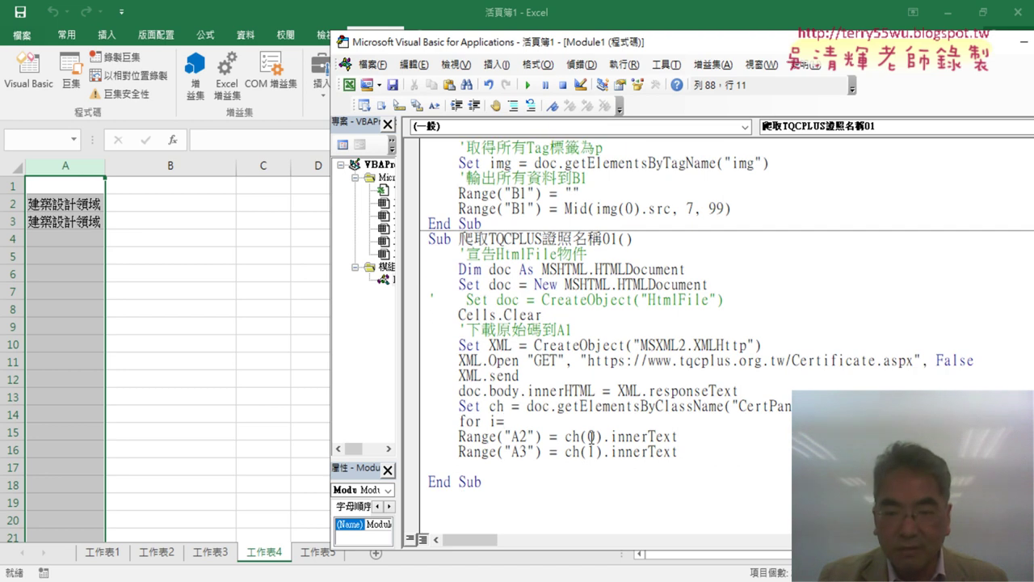
text(0 to 7)
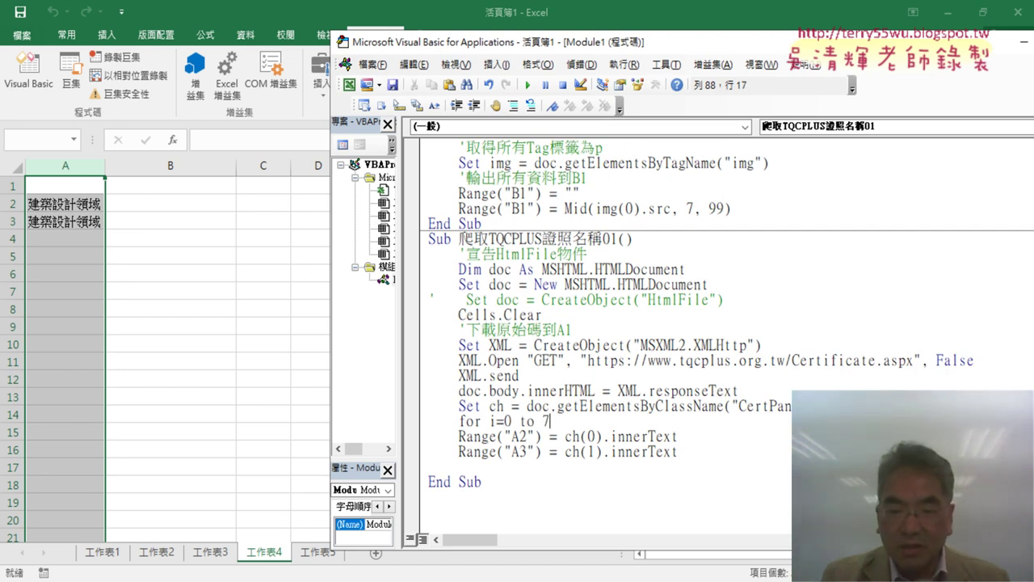
key(Return)
key(Return)
text(n)
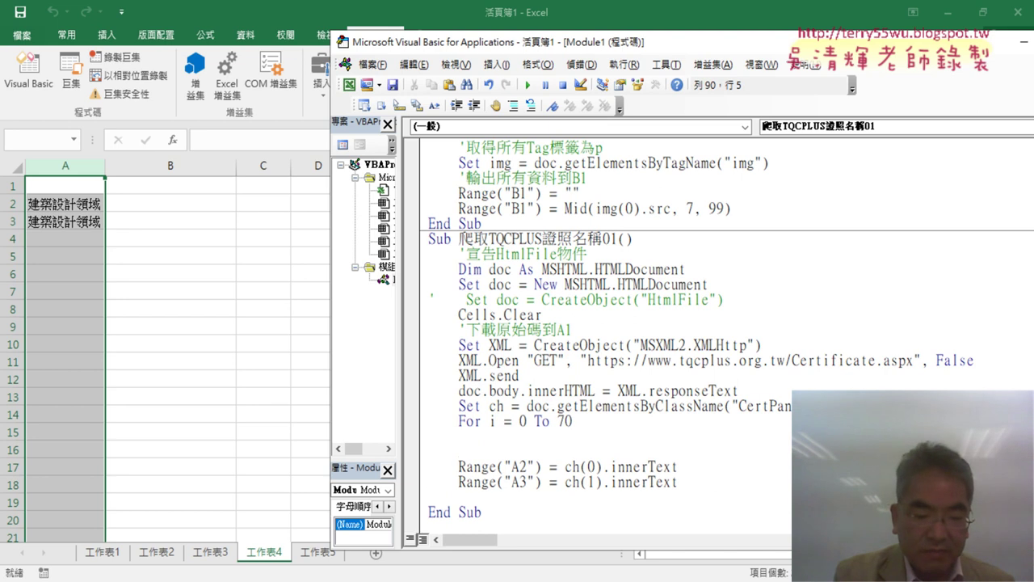
text(ext)
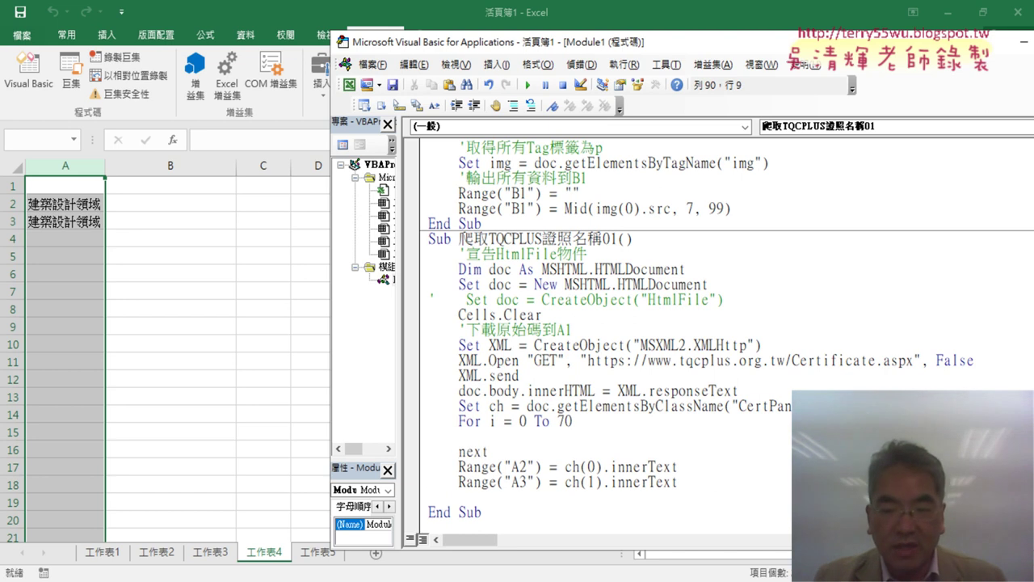
Copy Range("A2") = ch(0).innerText into the loop, indent it, and delete the leftover lines after Next
drag(679, 467, 474, 467)
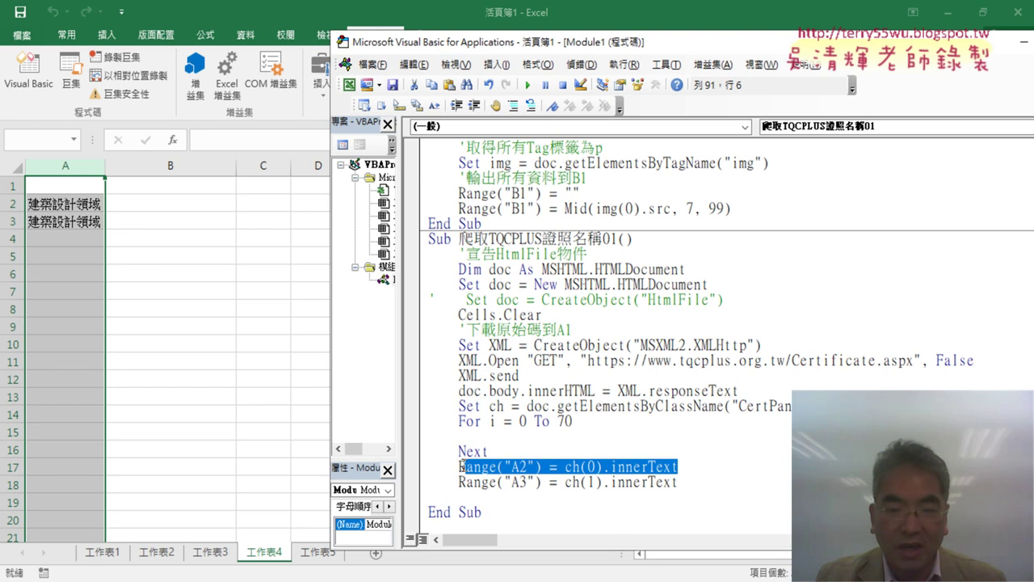
drag(462, 474, 463, 442)
click(459, 436)
key(Tab)
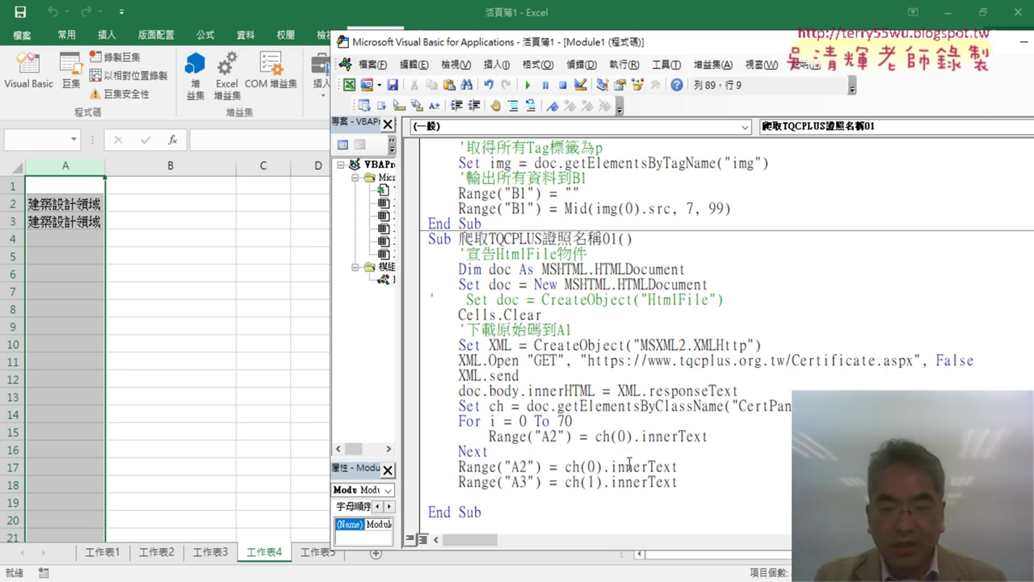
drag(700, 480, 396, 459)
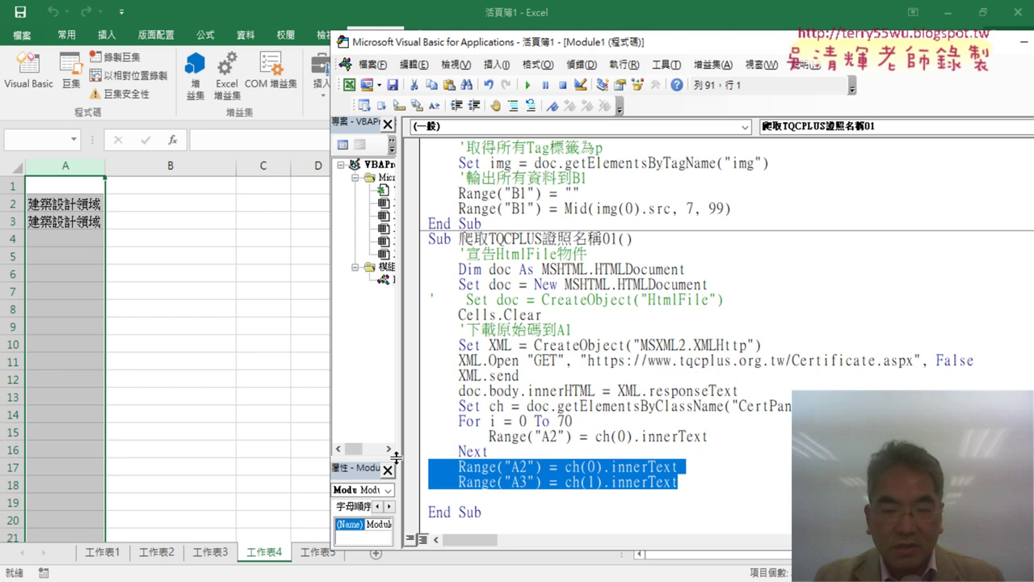
key(Delete)
key(Delete)
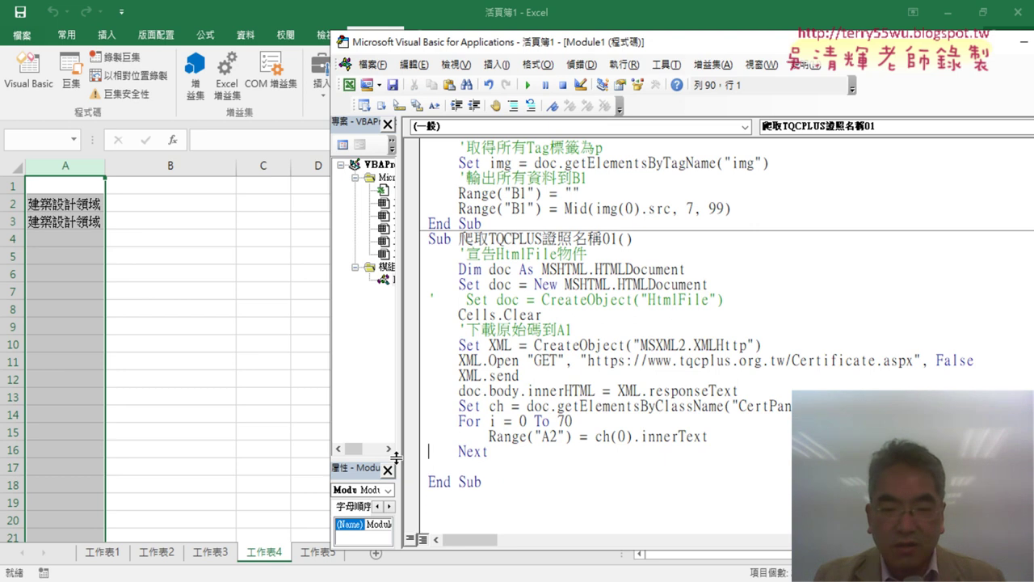
key(End)
key(Delete)
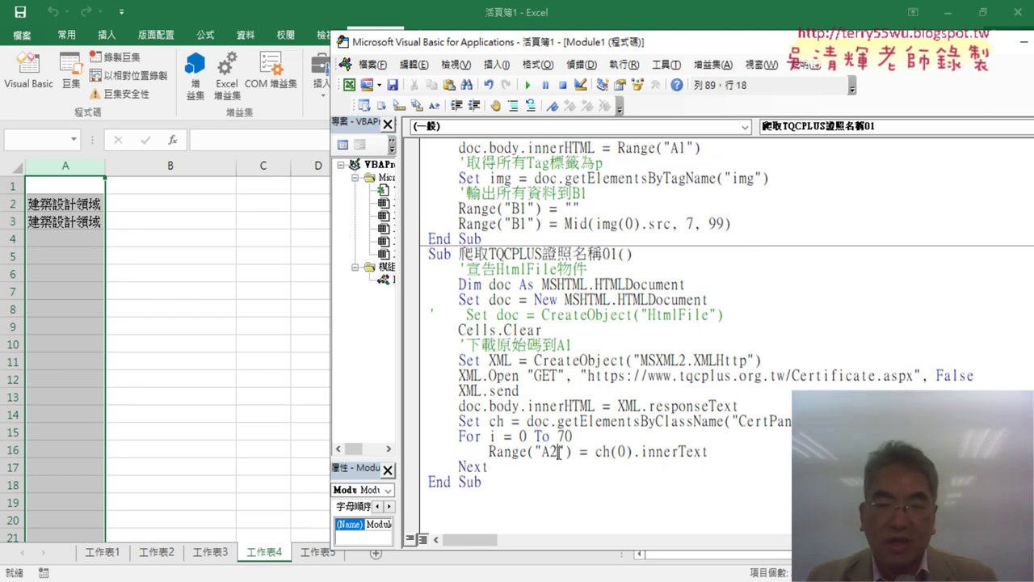
Replace Range("A2") with Cells(i + 2, "A") in the loop body
drag(557, 454, 549, 454)
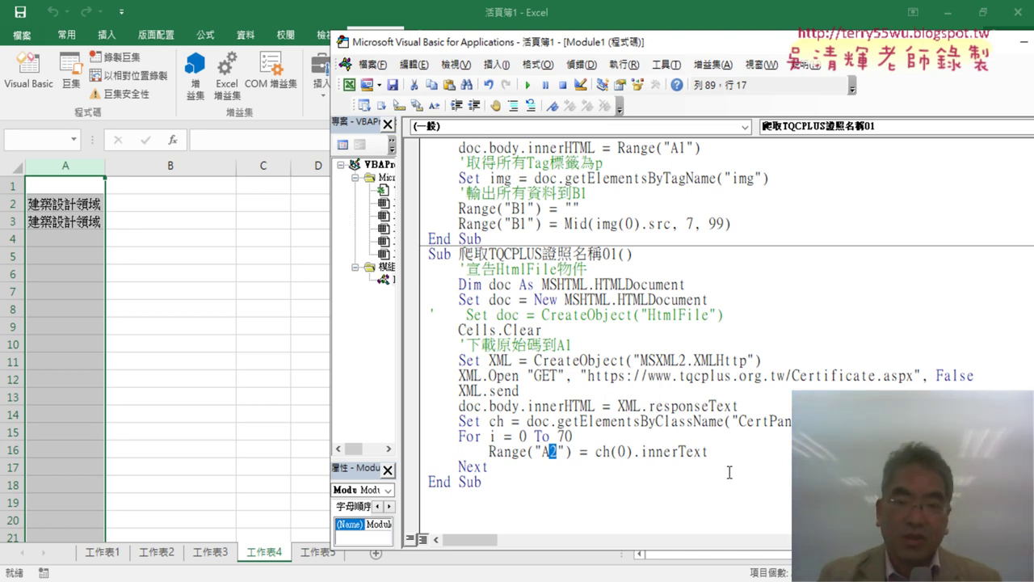
key(Right)
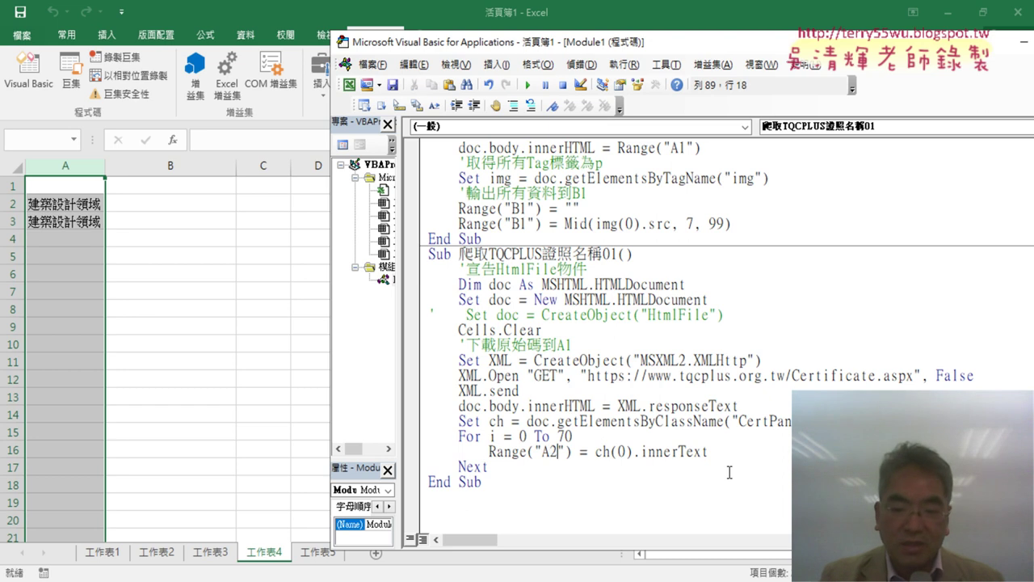
key(BackSpace)
key(BackSpace)
key(BackSpace)
key(BackSpace)
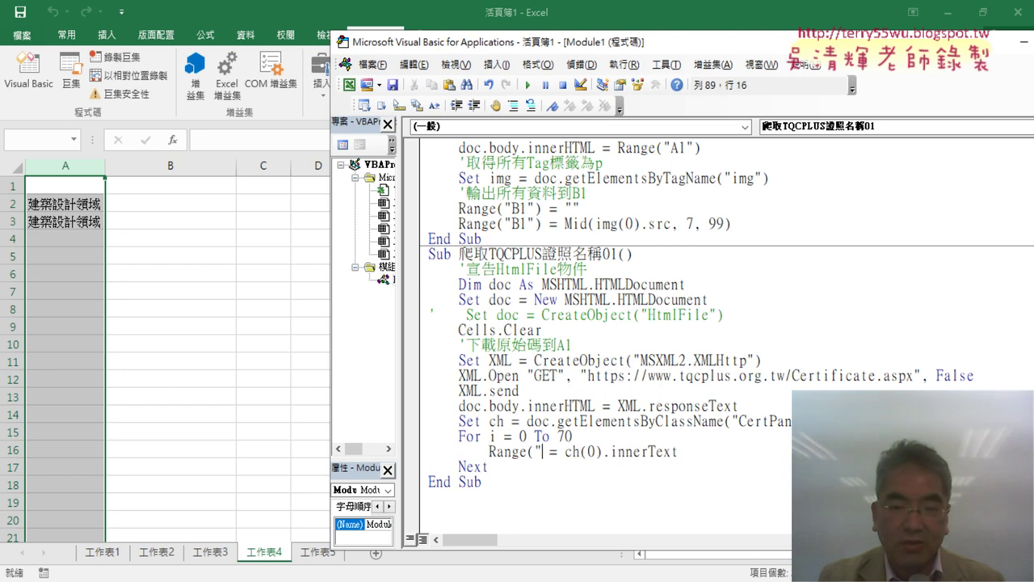
key(BackSpace)
key(BackSpace)
key(BackSpace)
key(BackSpace)
key(BackSpace)
key(BackSpace)
key(BackSpace)
text(c)
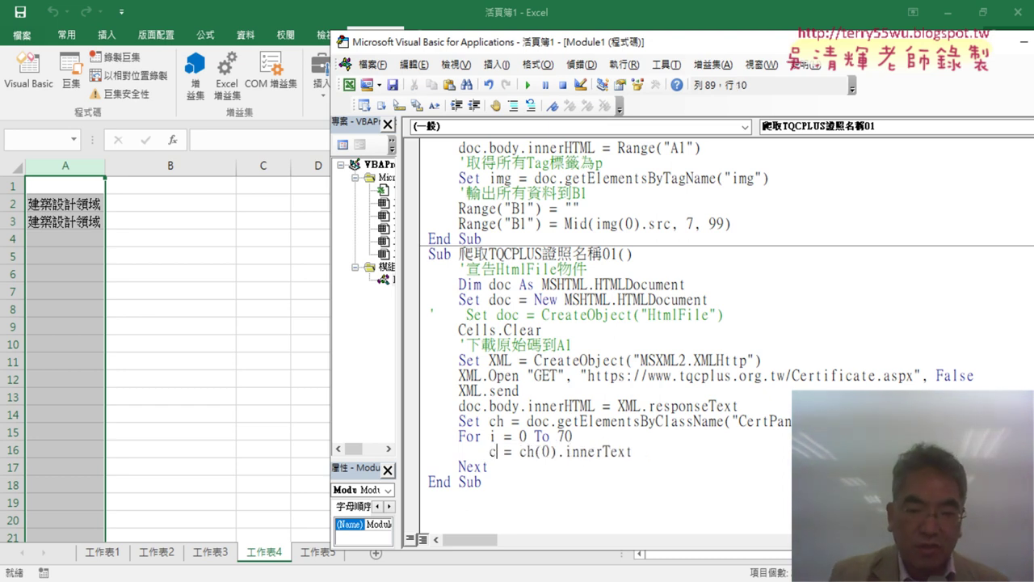
text(ells)
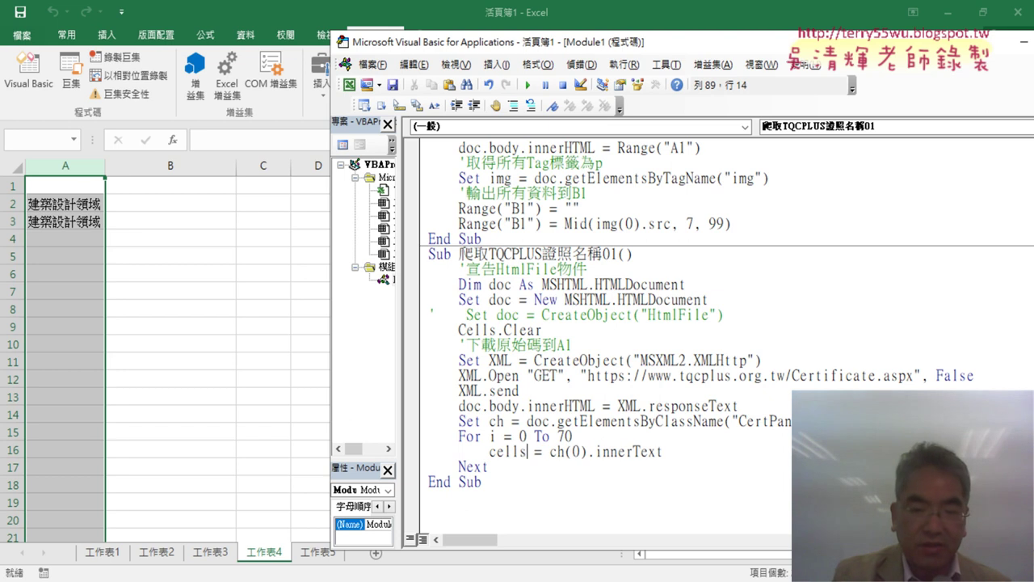
text(()
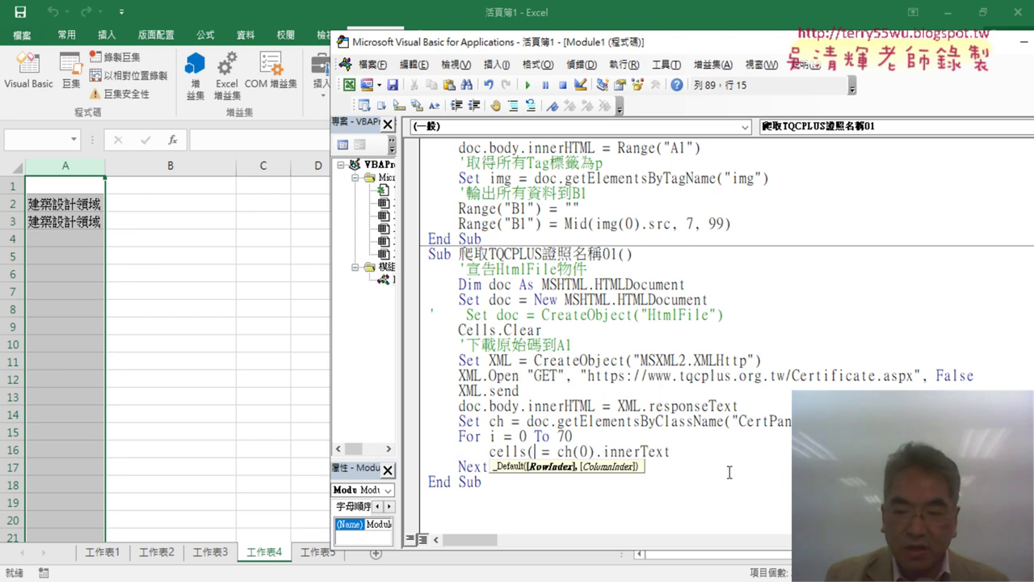
text(2)
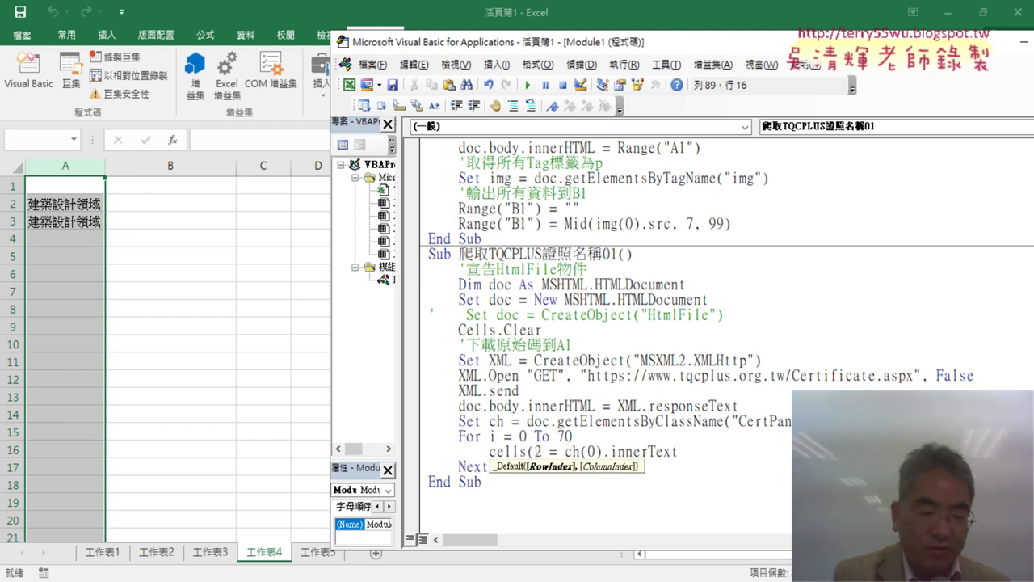
text(,")
text(A")
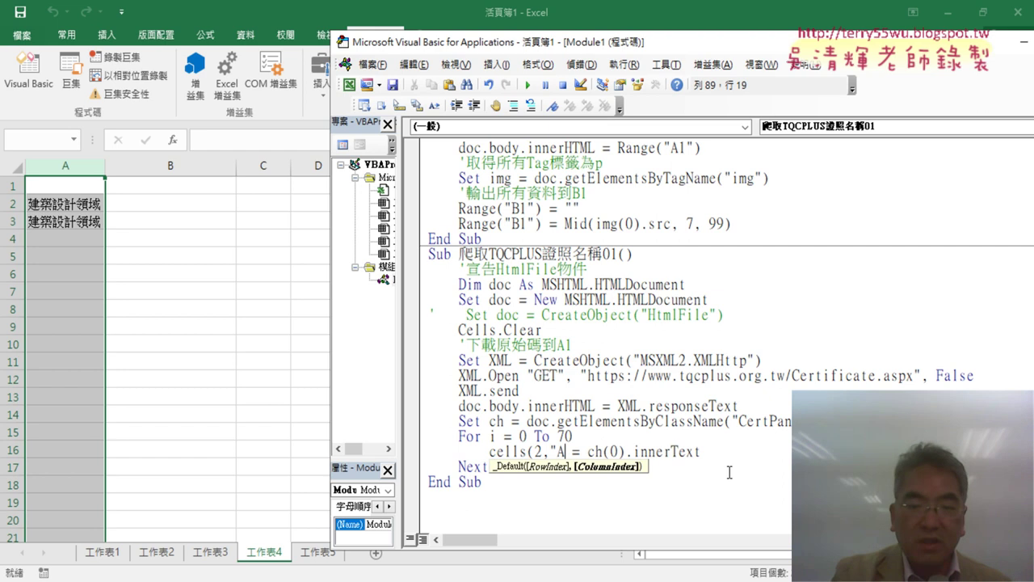
text())
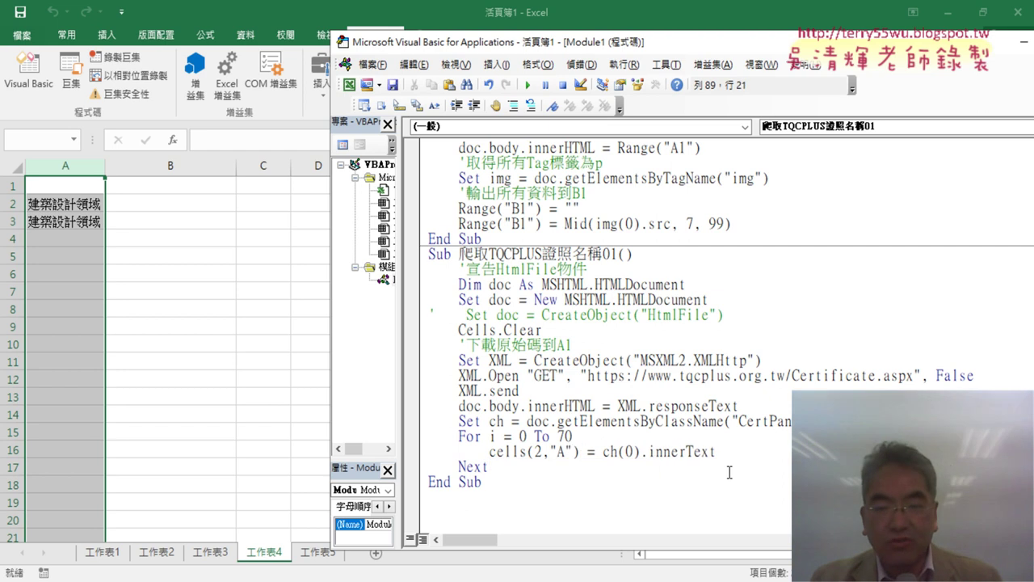
click(605, 376)
click(538, 452)
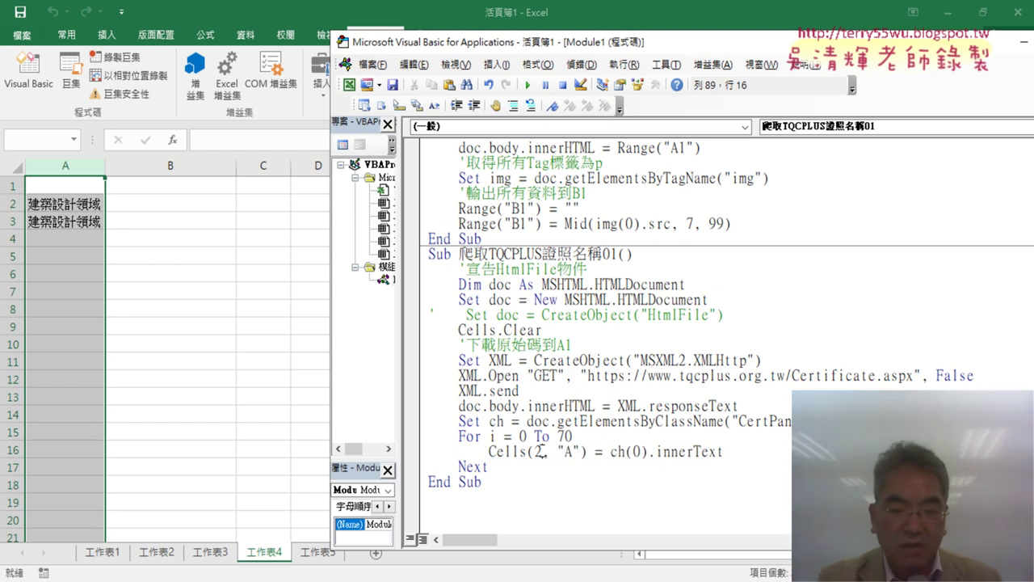
key(BackSpace)
text(i)
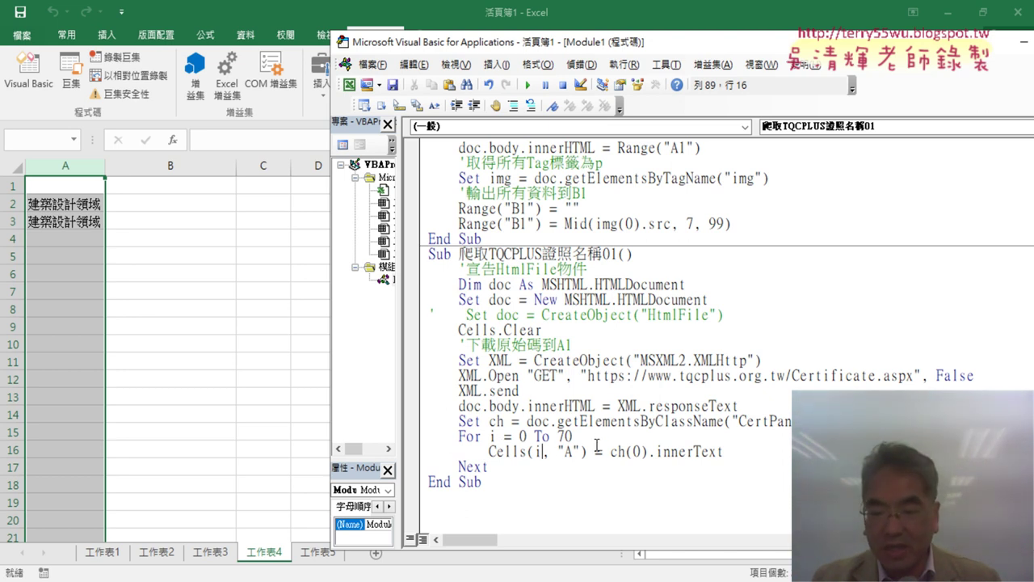
text(+ 2)
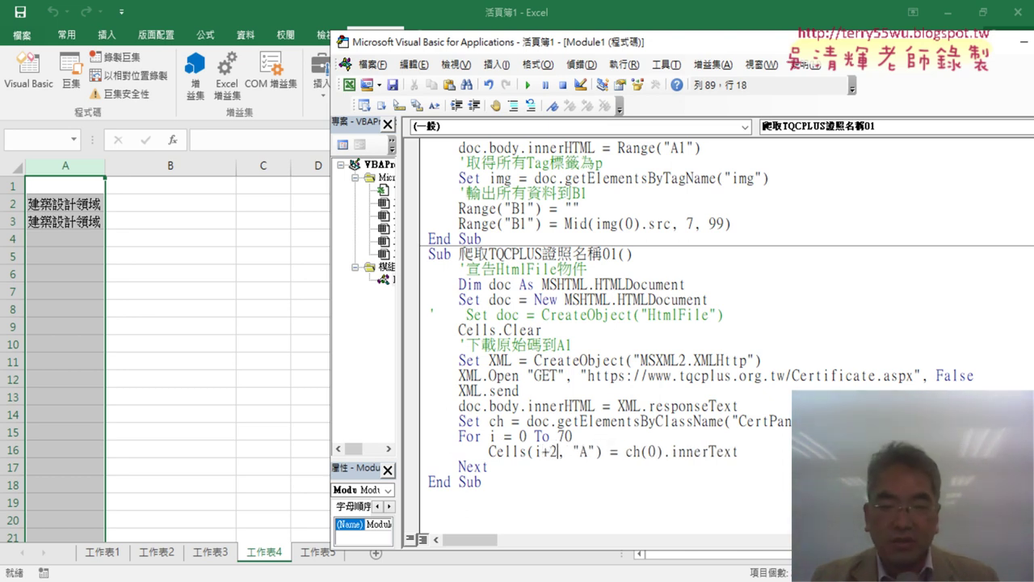
click(651, 392)
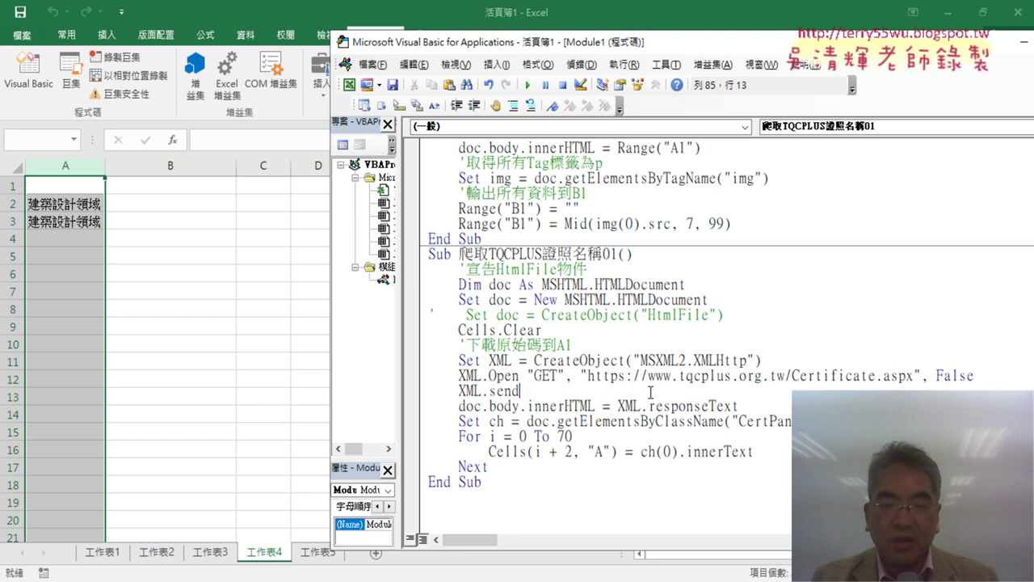
Change ch(0) to ch(i) so each panel goes to its own row
double_click(522, 436)
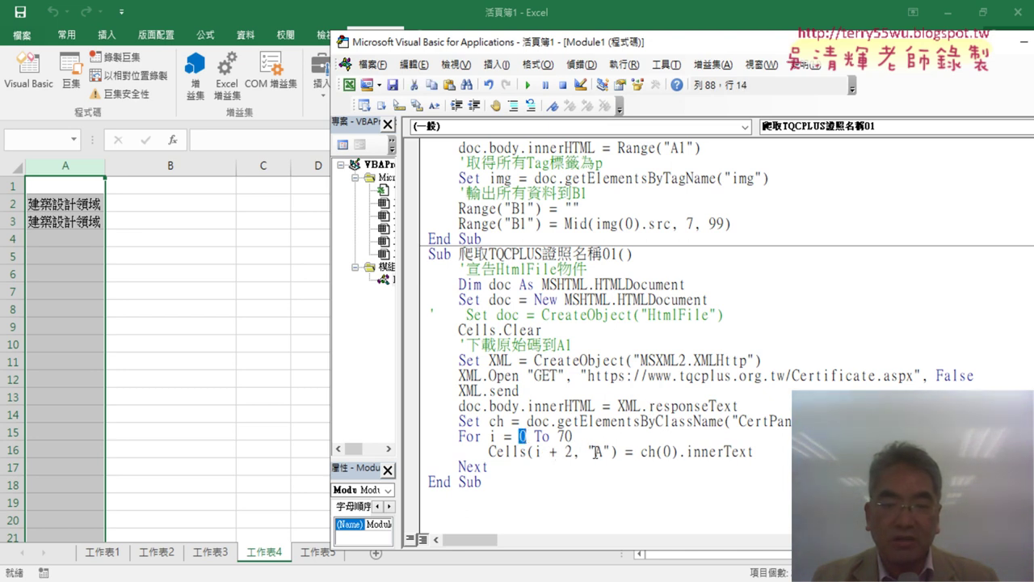
click(604, 453)
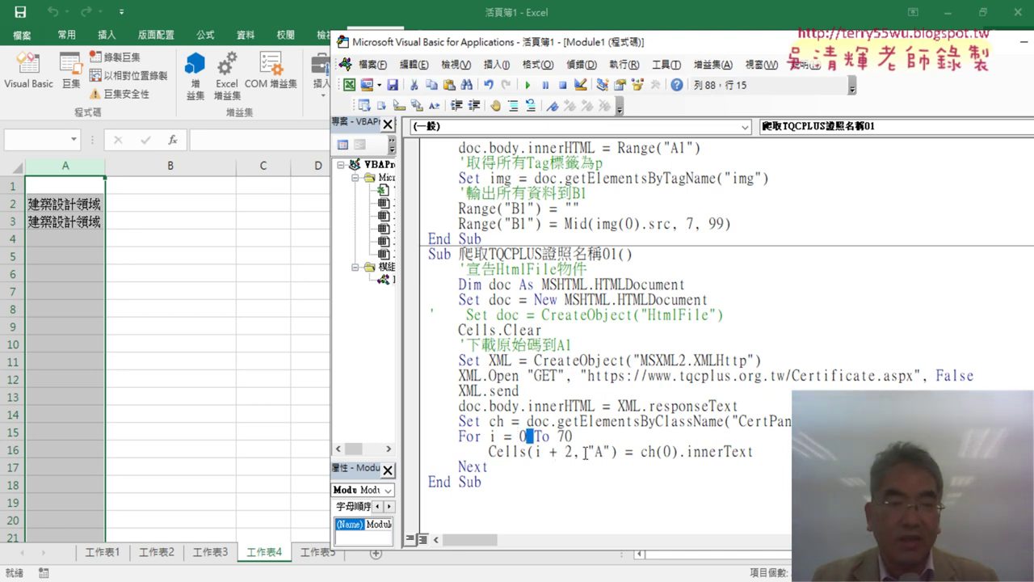
click(587, 452)
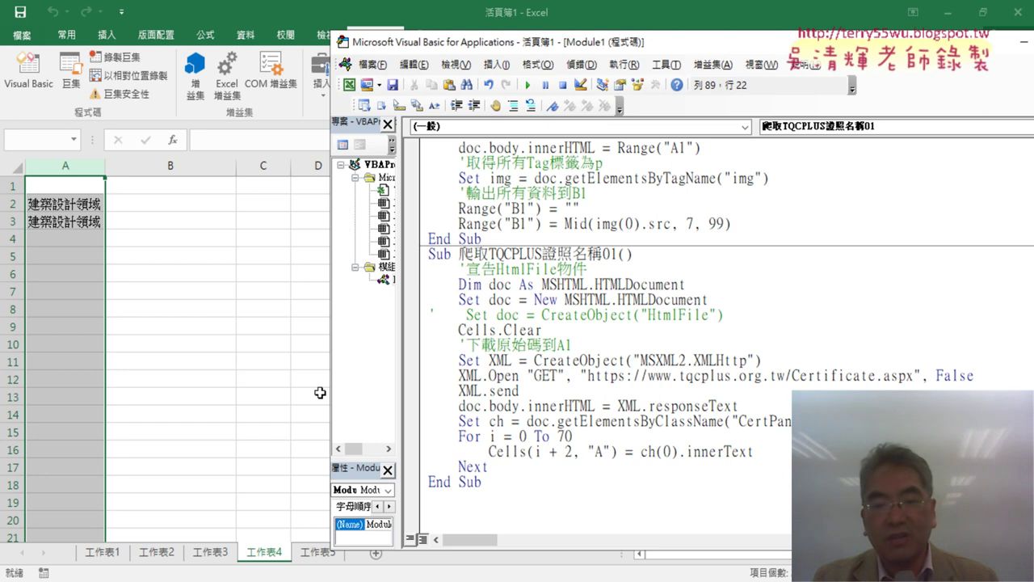
drag(489, 452, 619, 452)
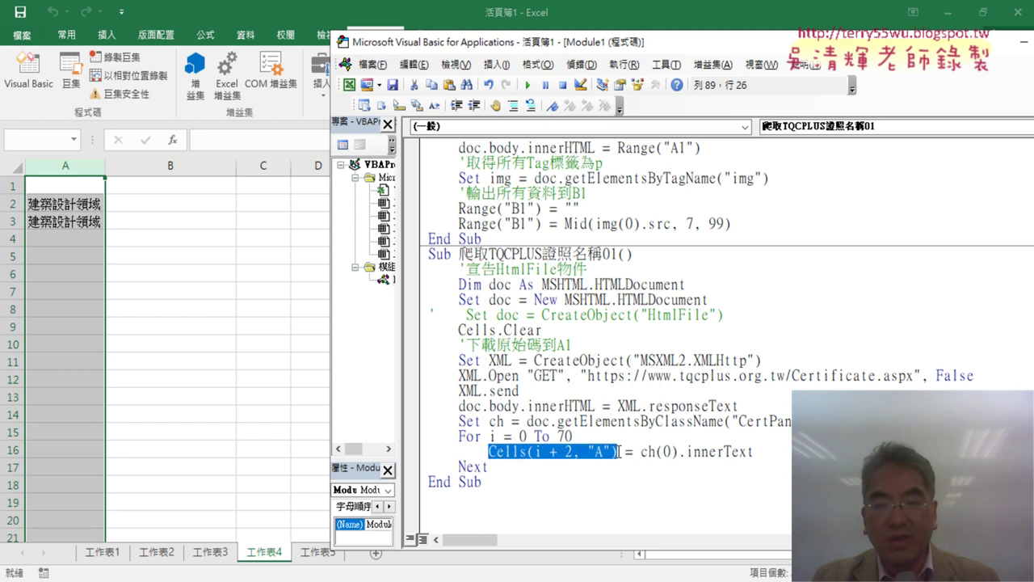
double_click(667, 451)
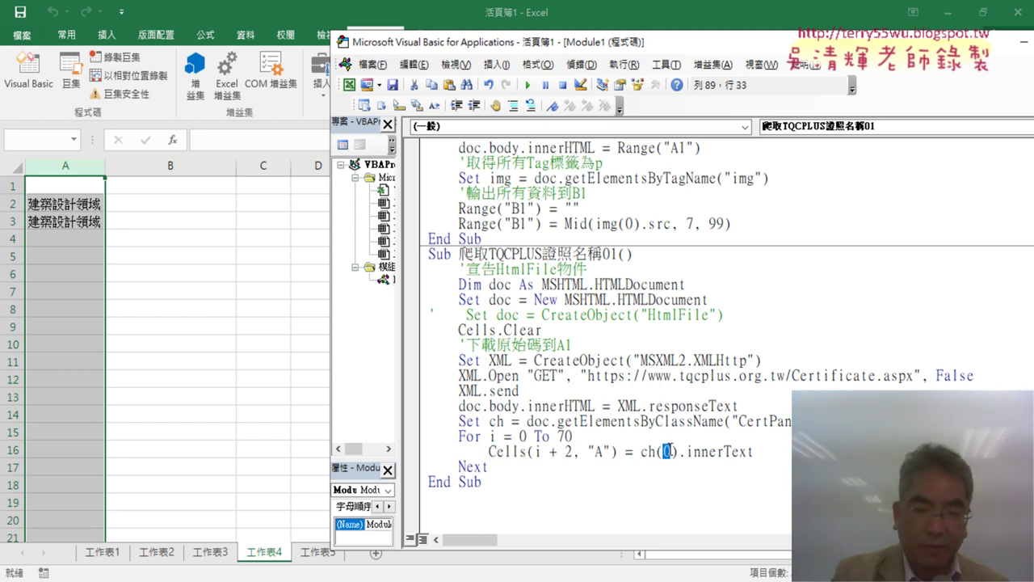
text(i)
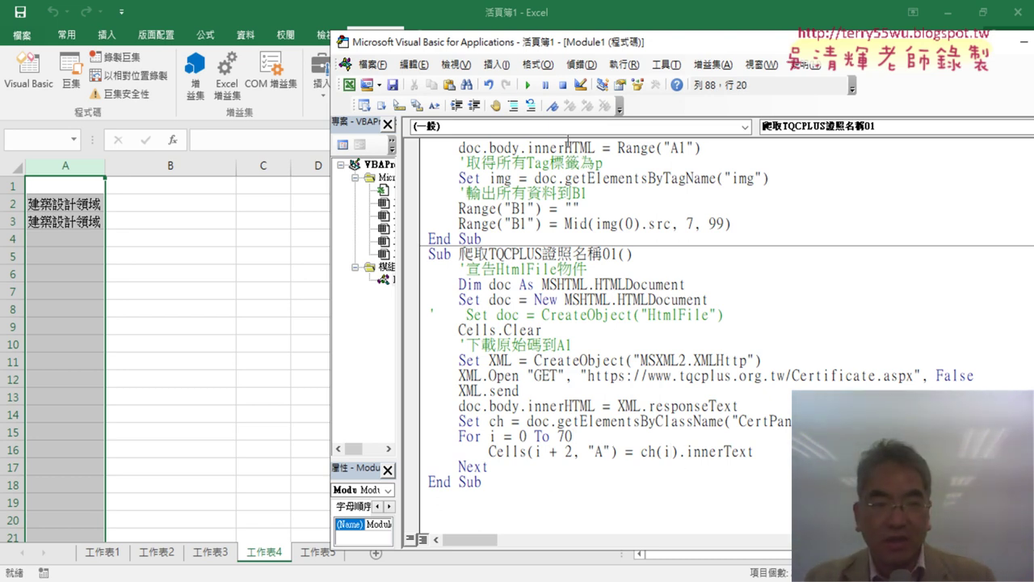
Run the loop macro to fill column A with categories like 建築設計領域, then switch to the TQC+ page
click(527, 85)
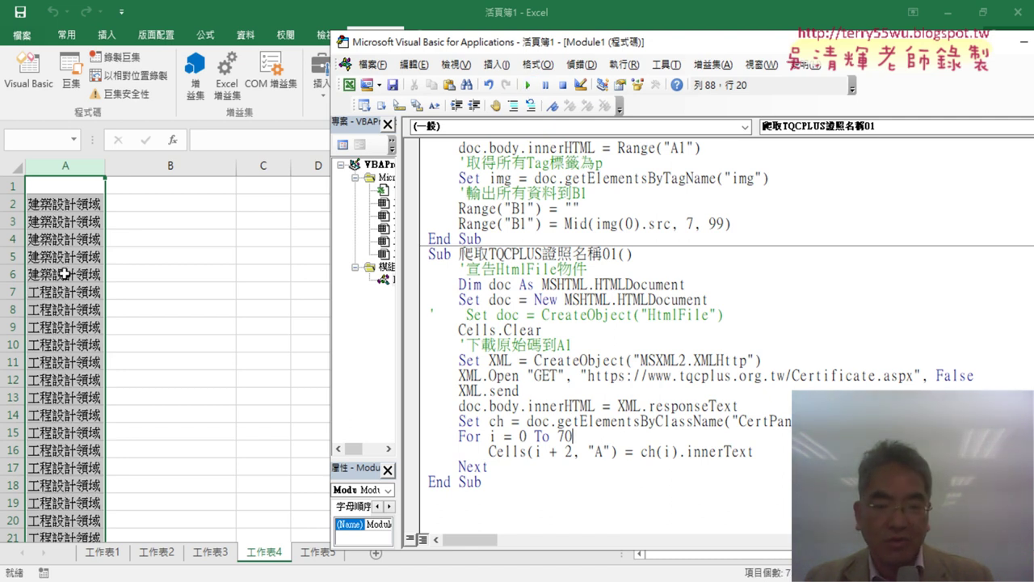
key(alt+Tab)
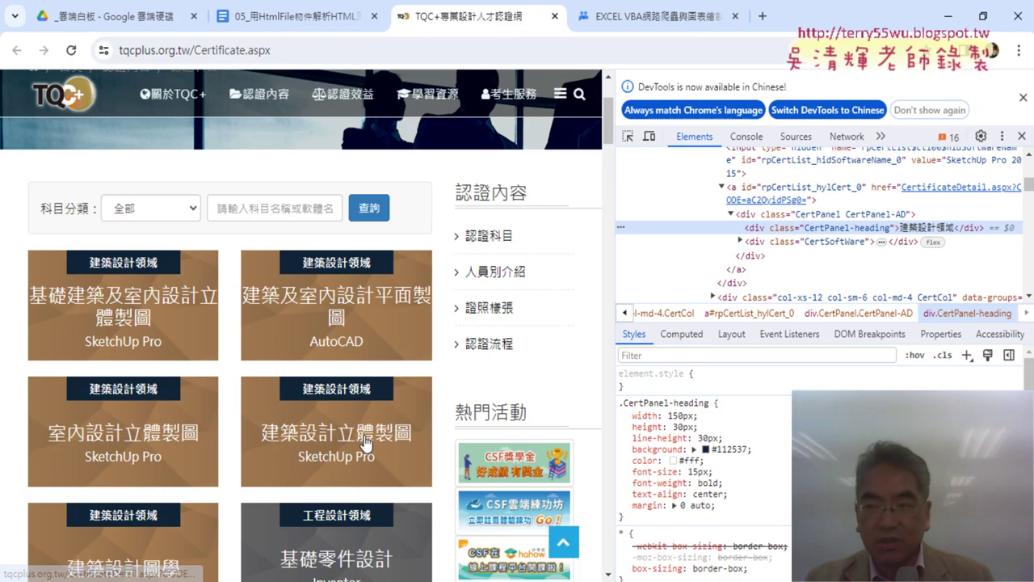
Hide the page inspector and scroll down the TQC+ certificate page
click(1022, 136)
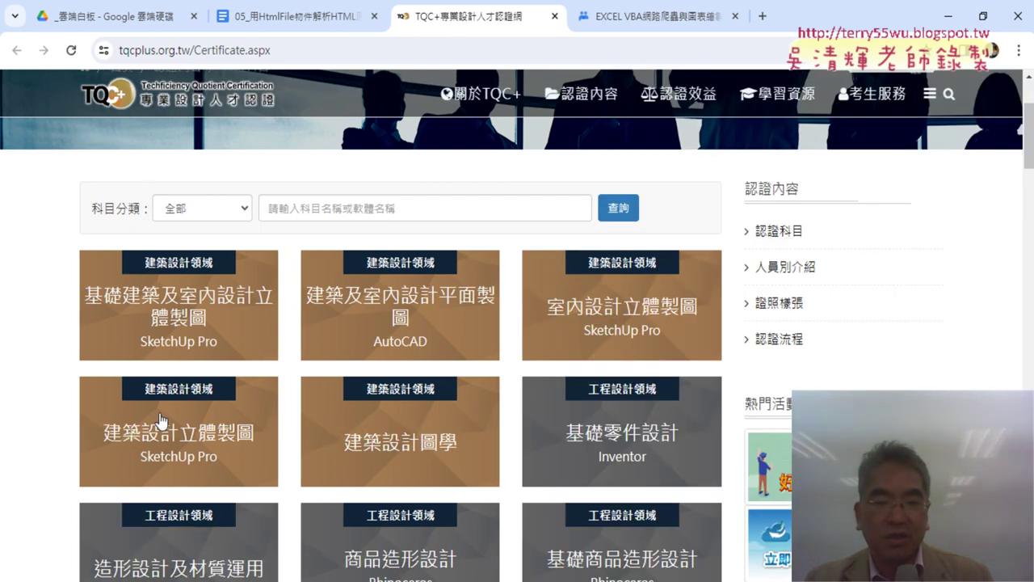
scroll(549, 388, down, 3)
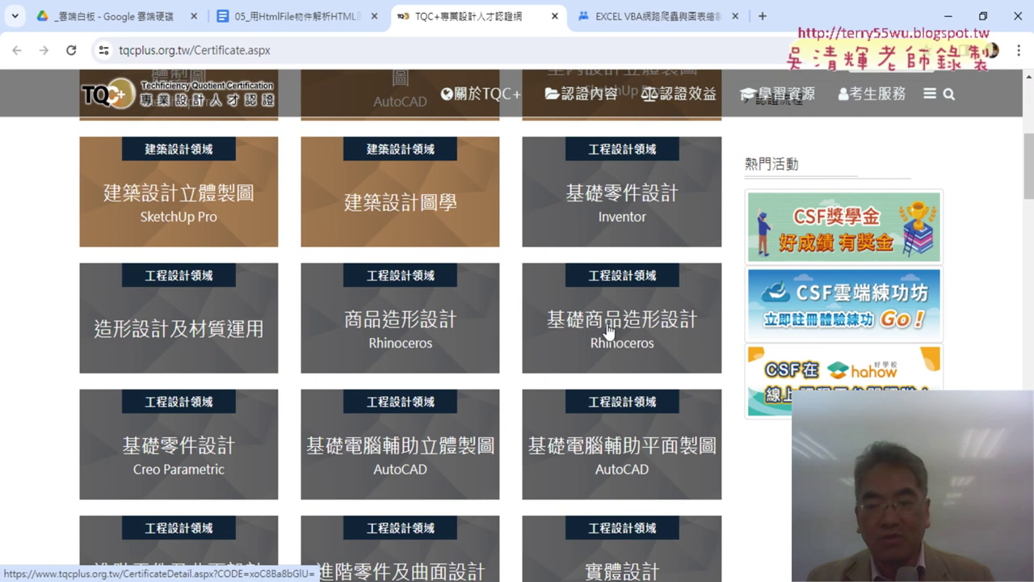
scroll(583, 511, down, 2)
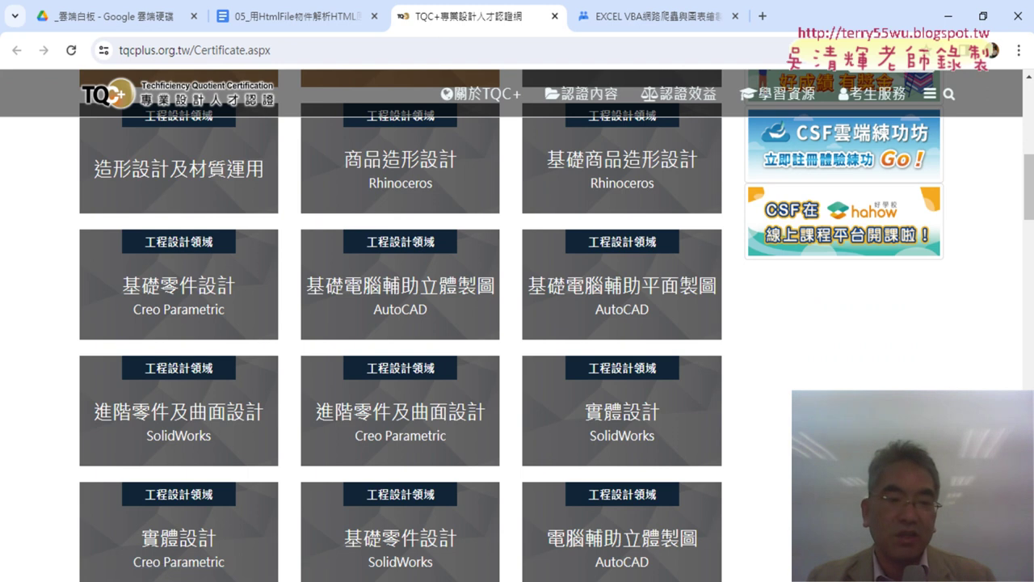
Back in Excel, select A1 and open the VBA editor at the Set ch line
key(alt+Tab)
click(98, 189)
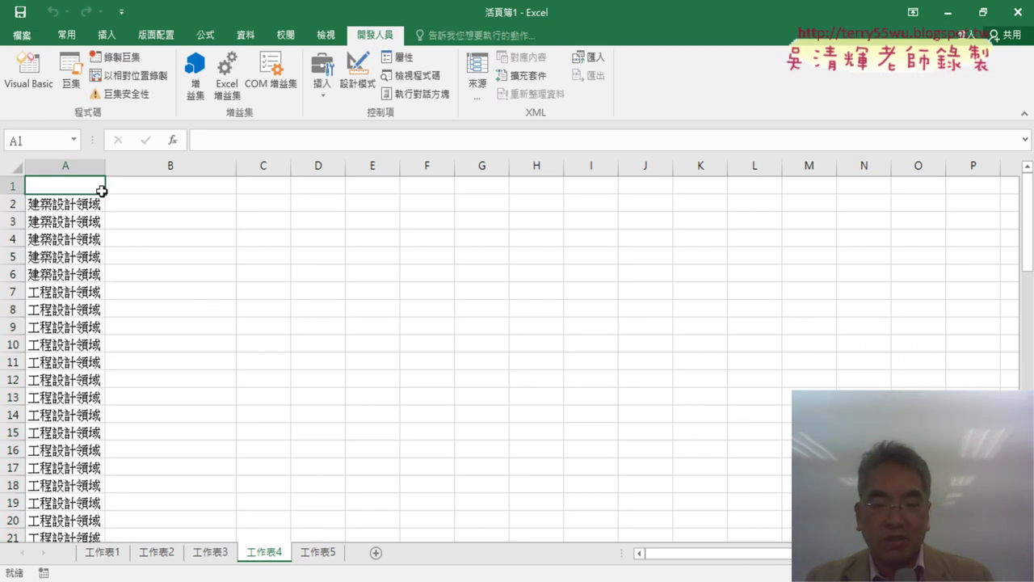
key(alt+F11)
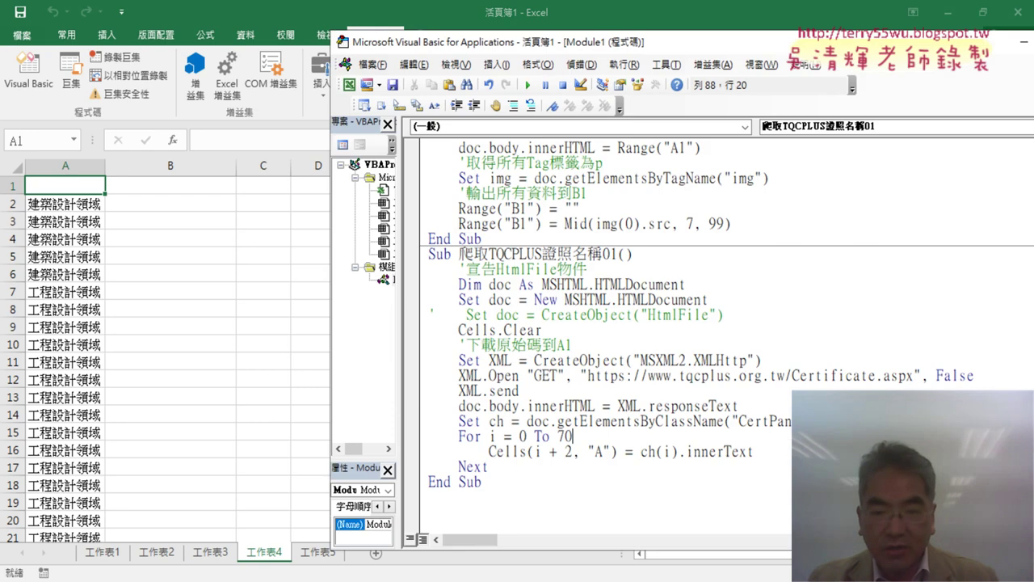
click(665, 421)
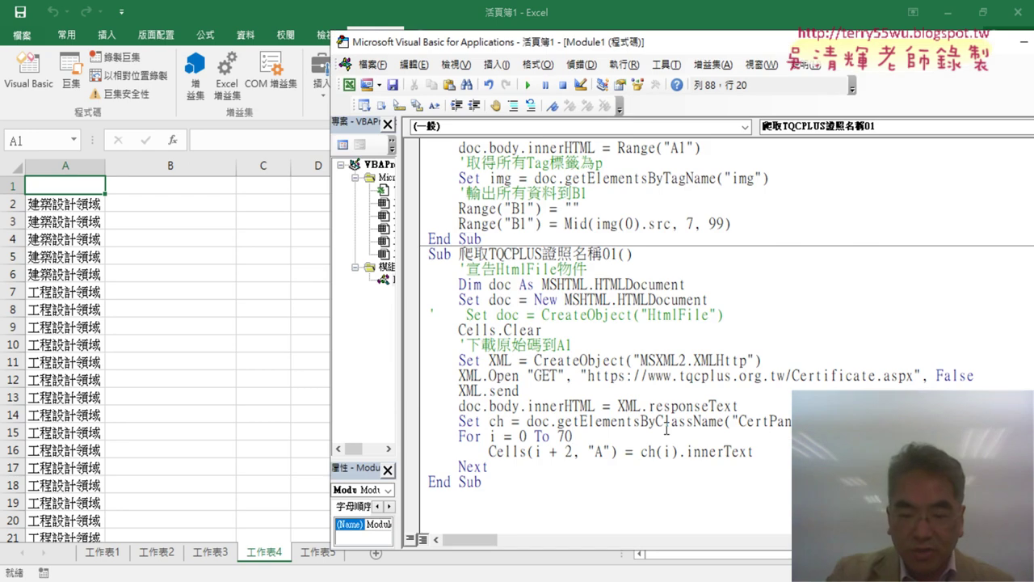
Add an [A1] = "類別名稱" header line after Set ch and run the macro to test it
key(End)
key(Return)
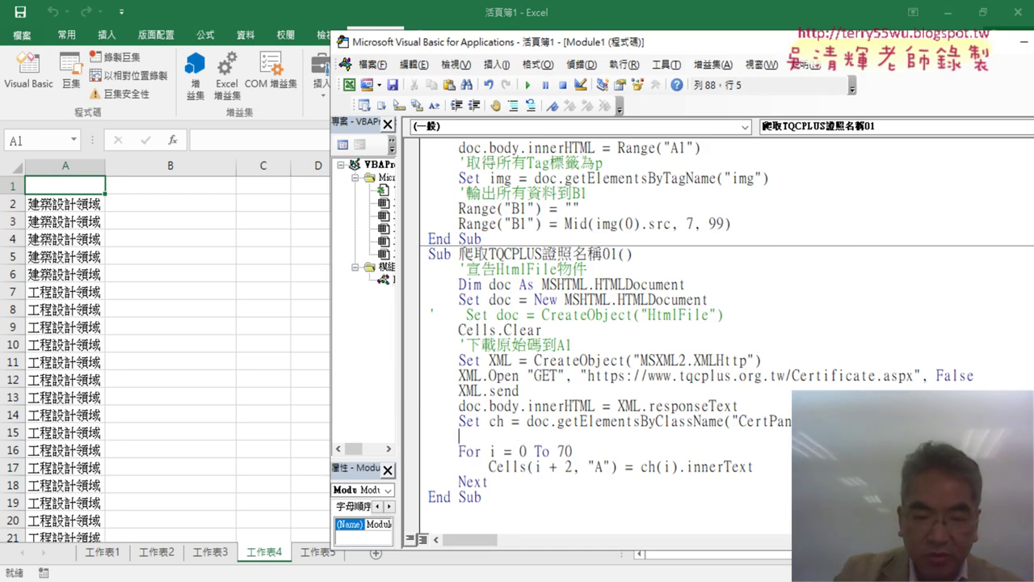
text([)
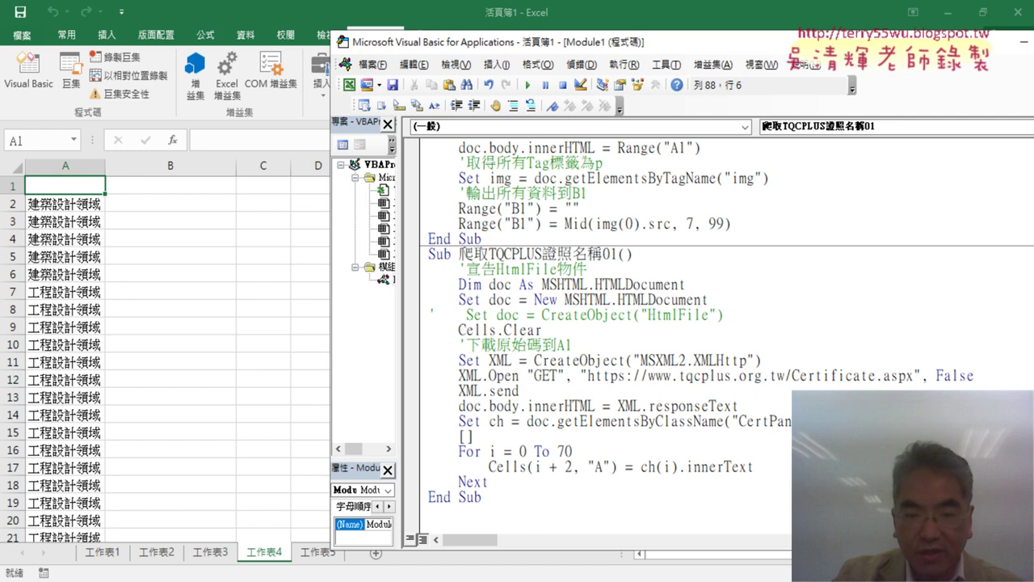
text(A1])
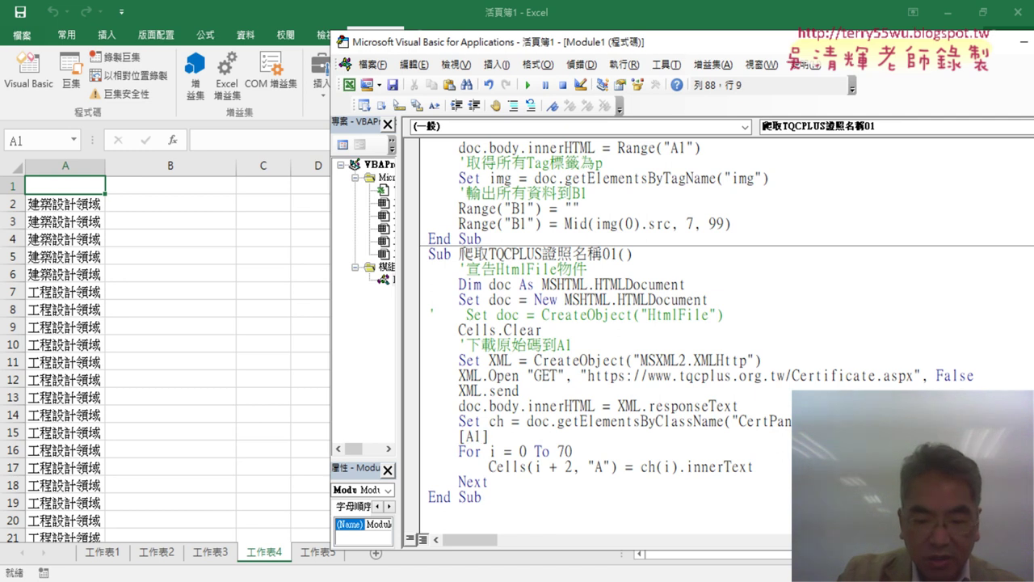
text(=")
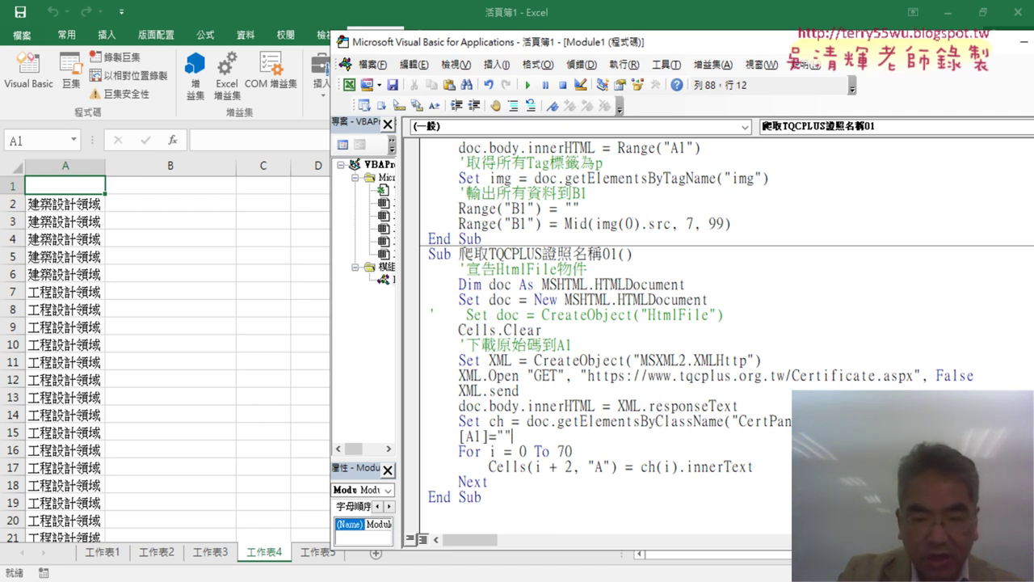
text(別)
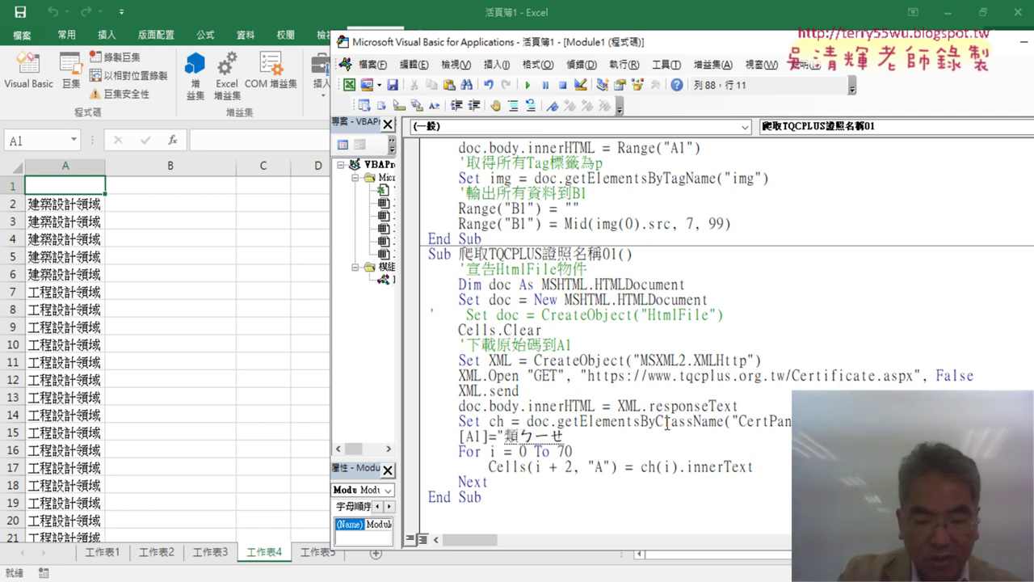
text(ㄇㄧ)
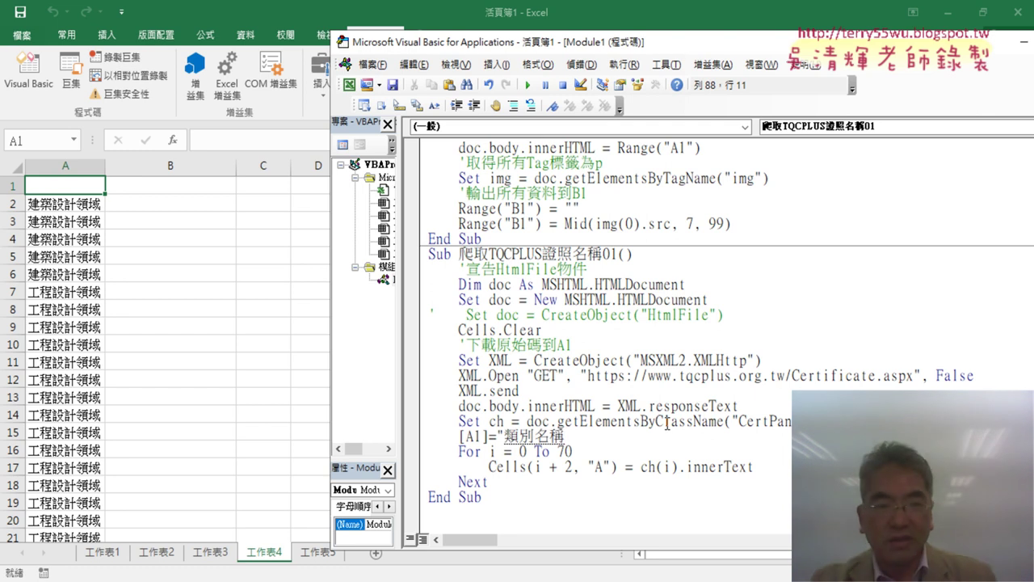
text(稱")
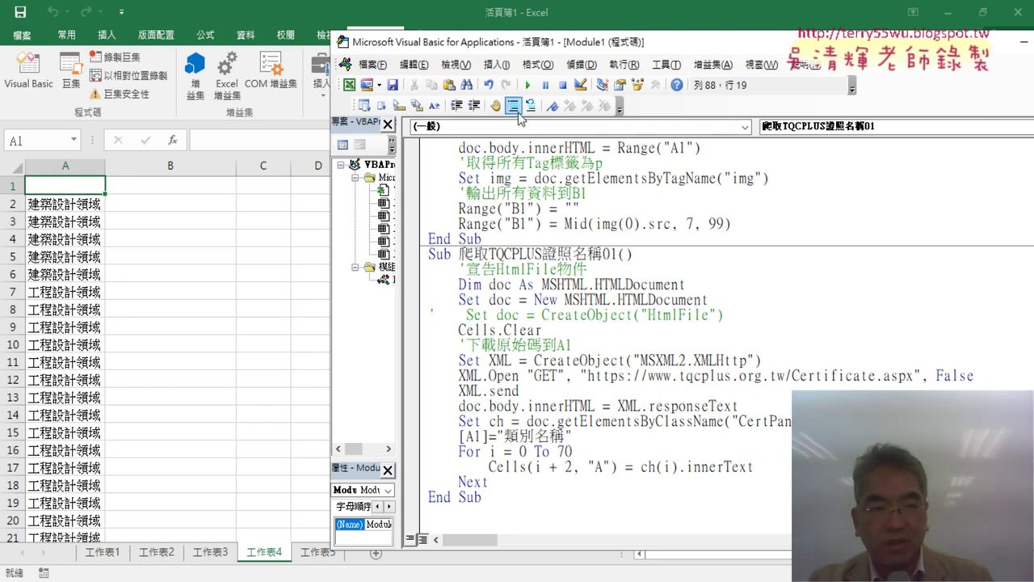
click(527, 85)
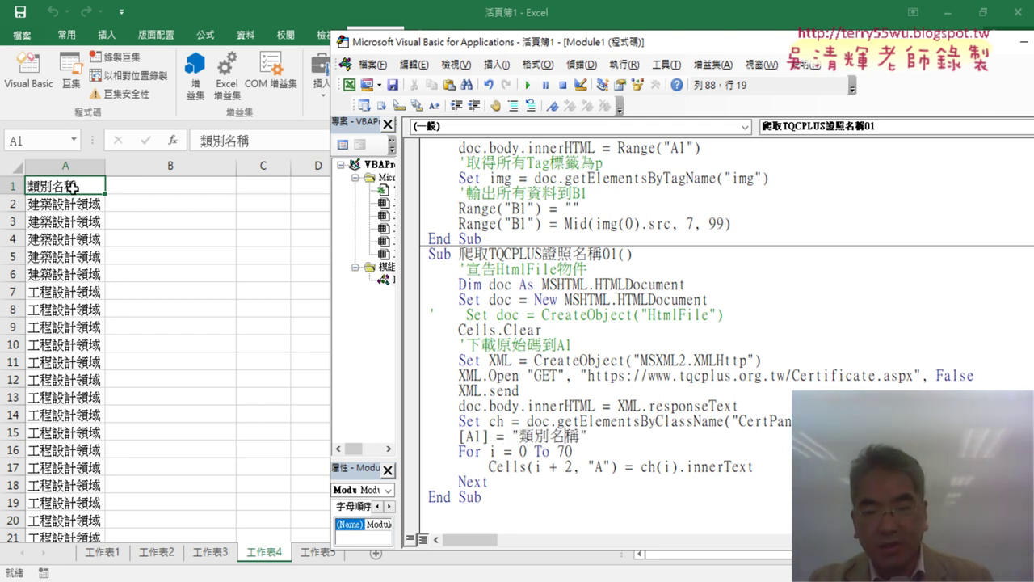
Append [B1] = "中文名稱" to the header line and paste a copy after a colon
click(602, 438)
text(:[)
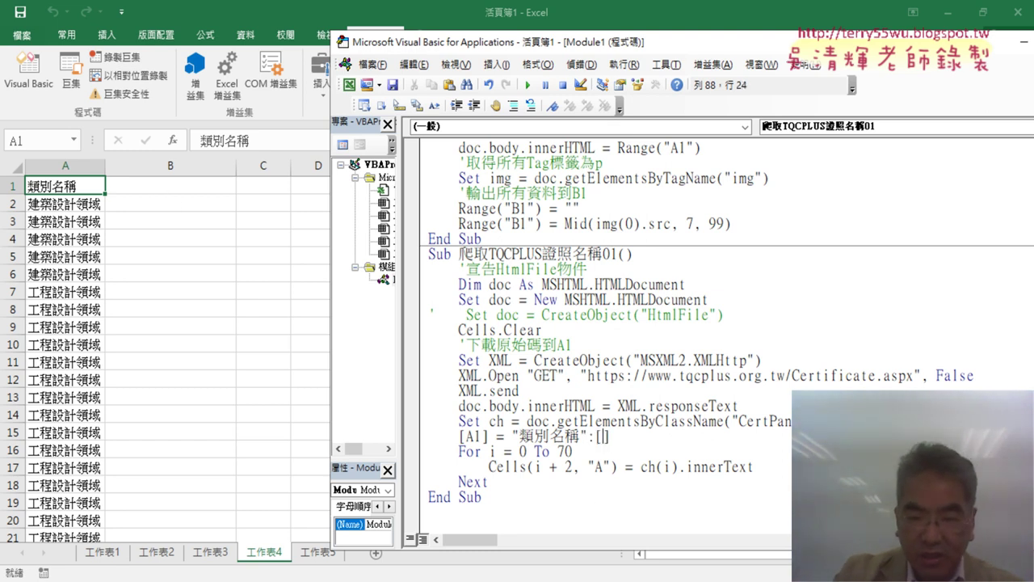
text(B1])
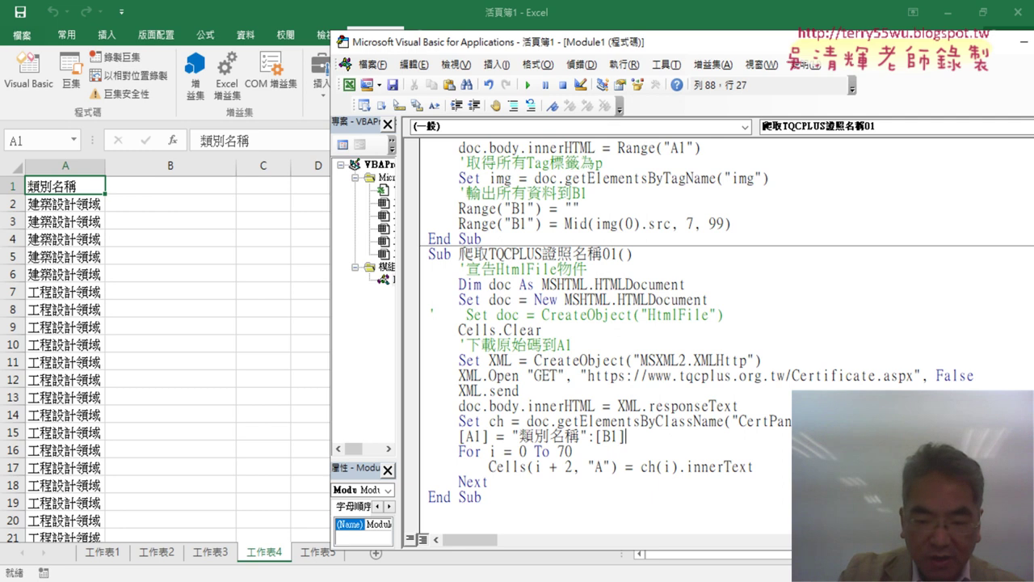
text(=)
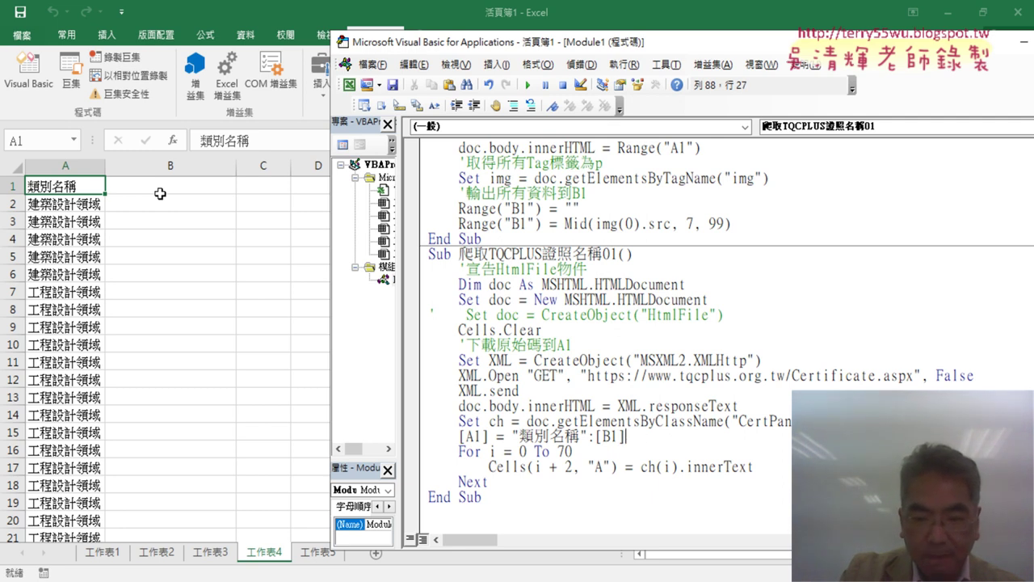
text(")
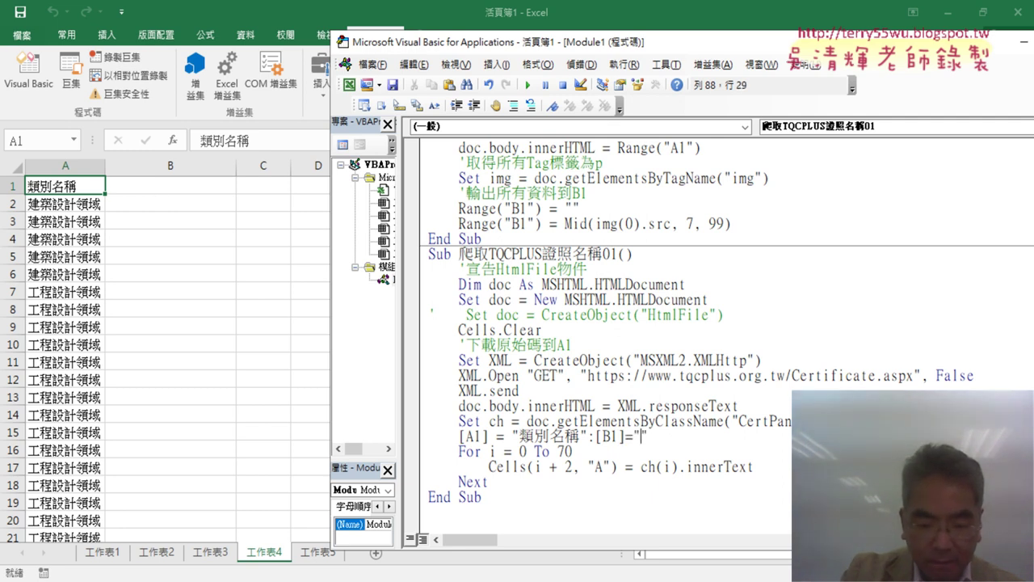
text(中)
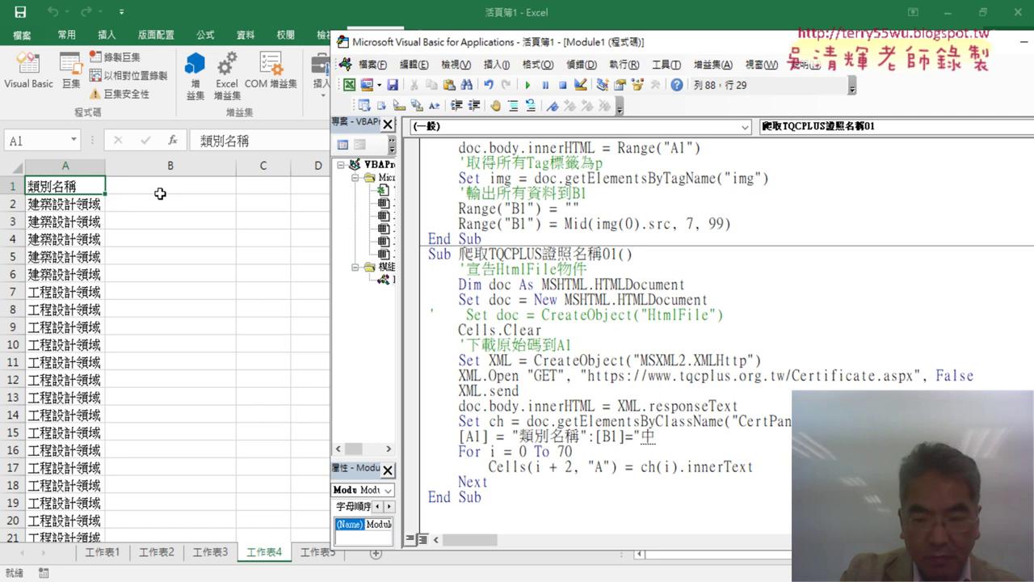
text(文ㄇ名稱")
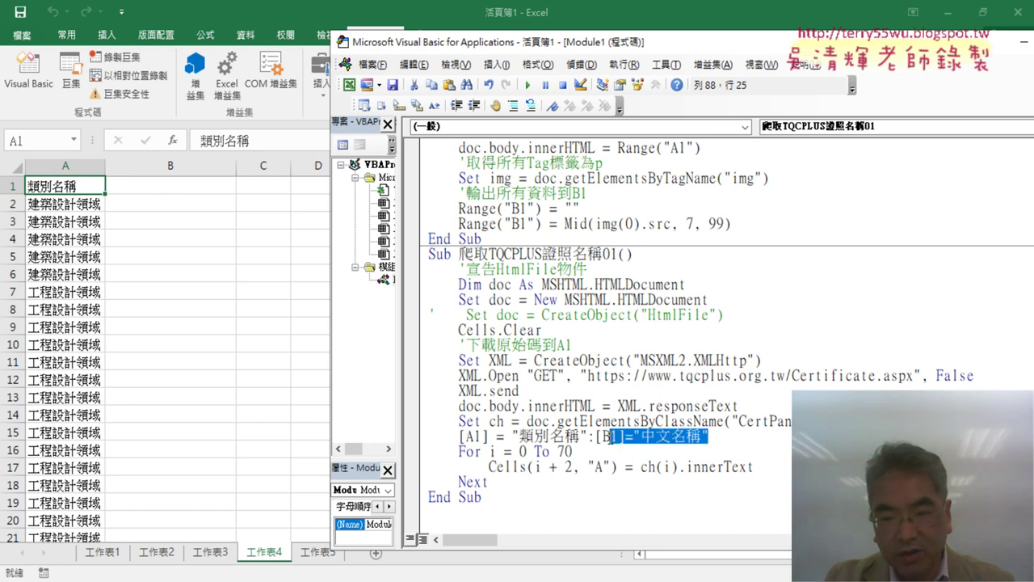
drag(709, 435, 588, 436)
key(ctrl+c)
click(725, 436)
text(:)
key(ctrl+v)
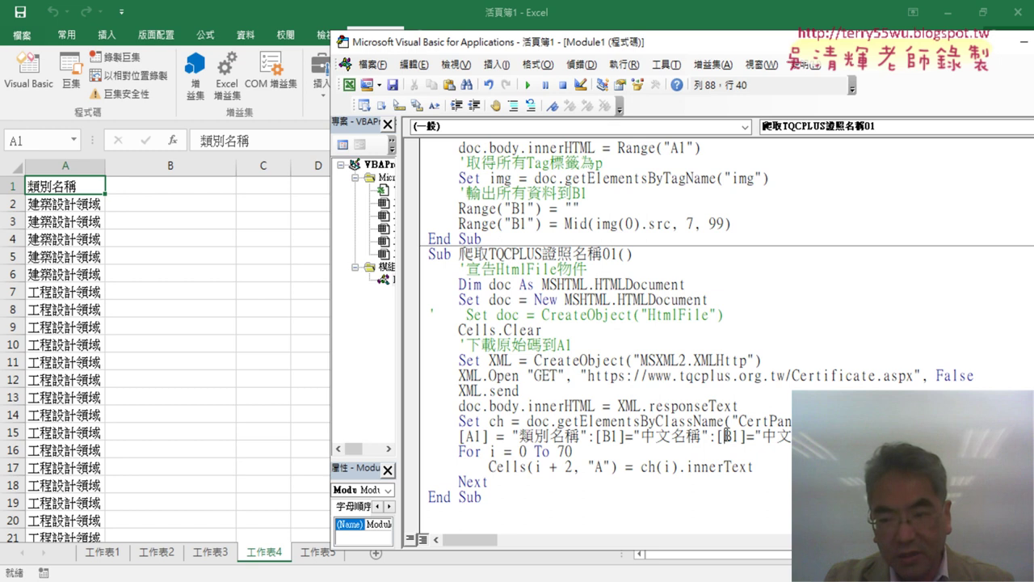
Edit the pasted copy into [C1] = "英文名稱", removing the stray characters
drag(724, 436, 776, 435)
text(C)
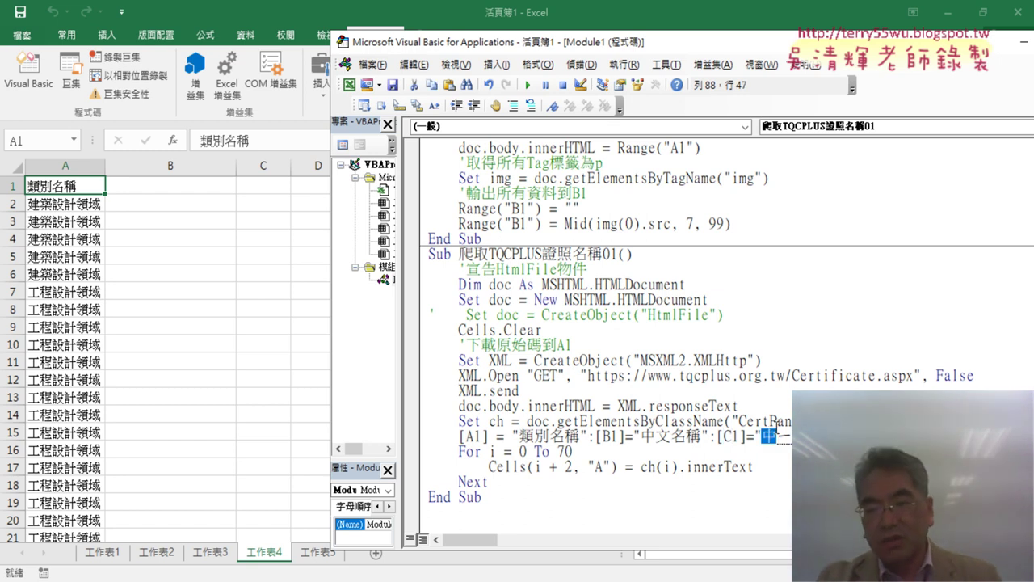
text(應)
key(Down)
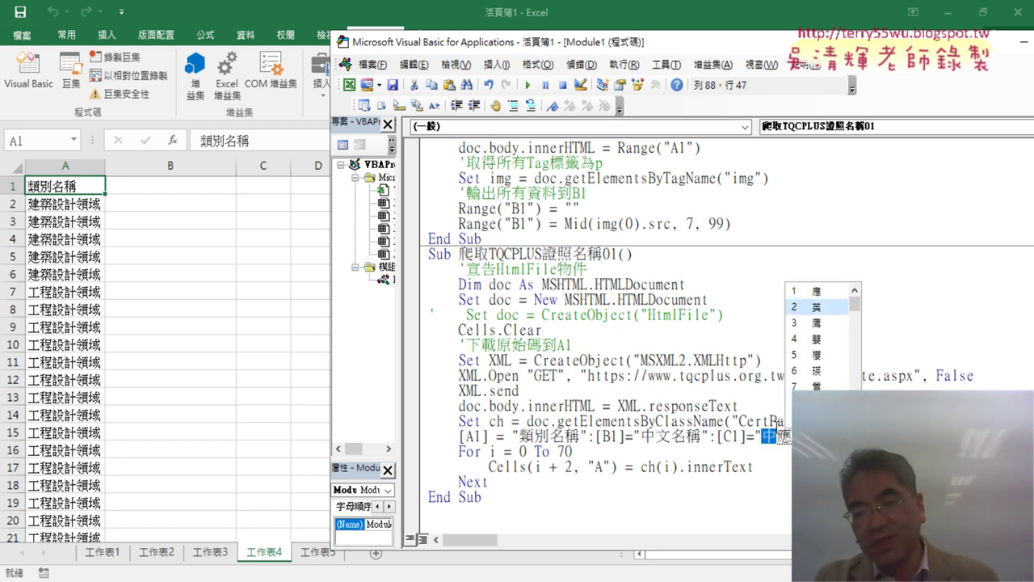
key(Return)
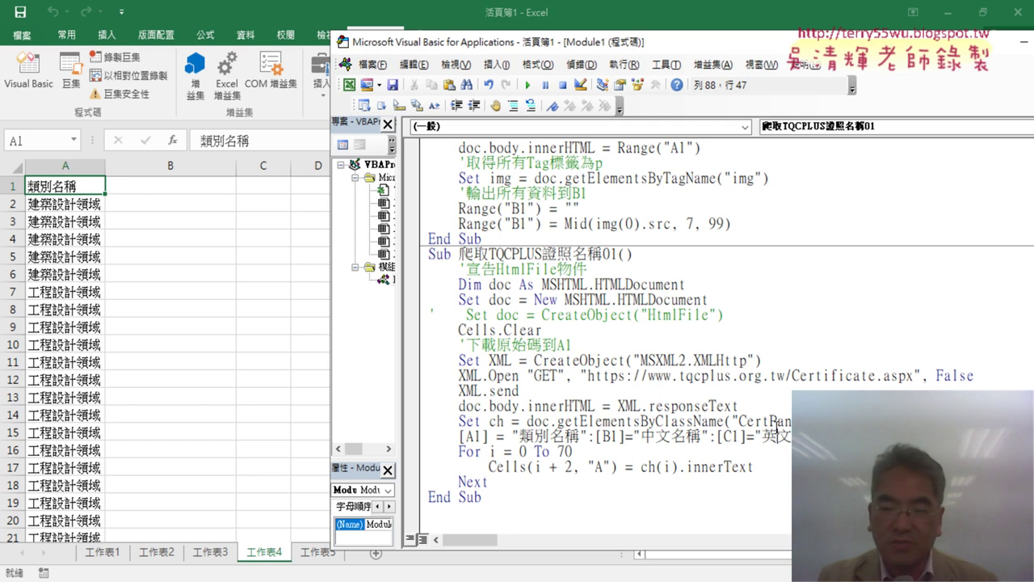
key(Return)
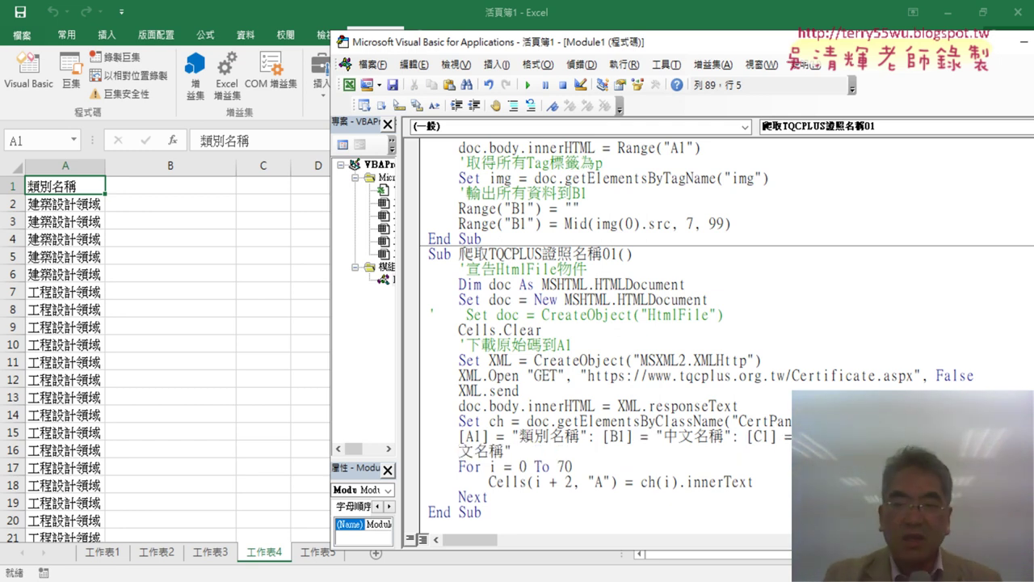
key(ctrl+z)
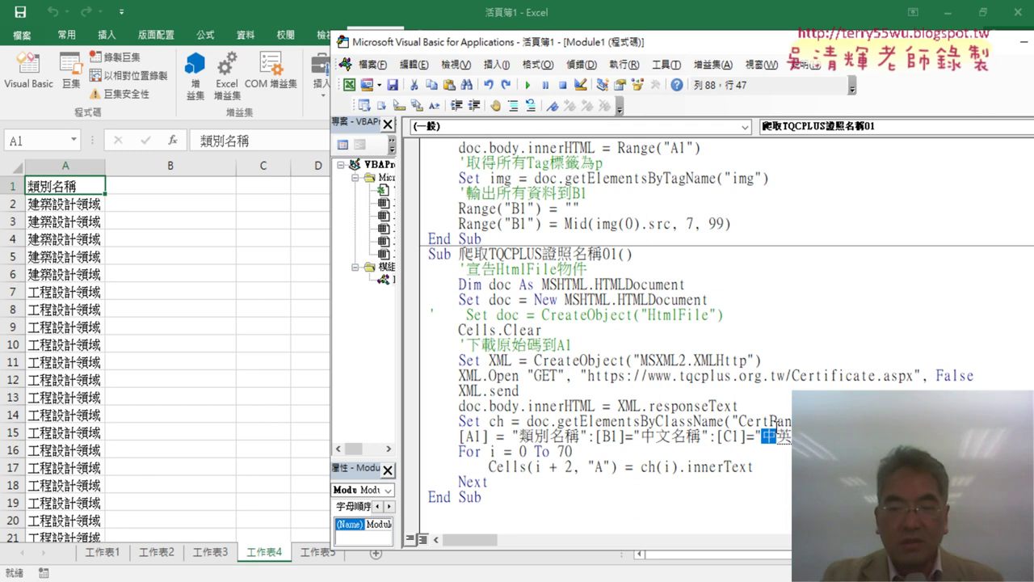
key(Delete)
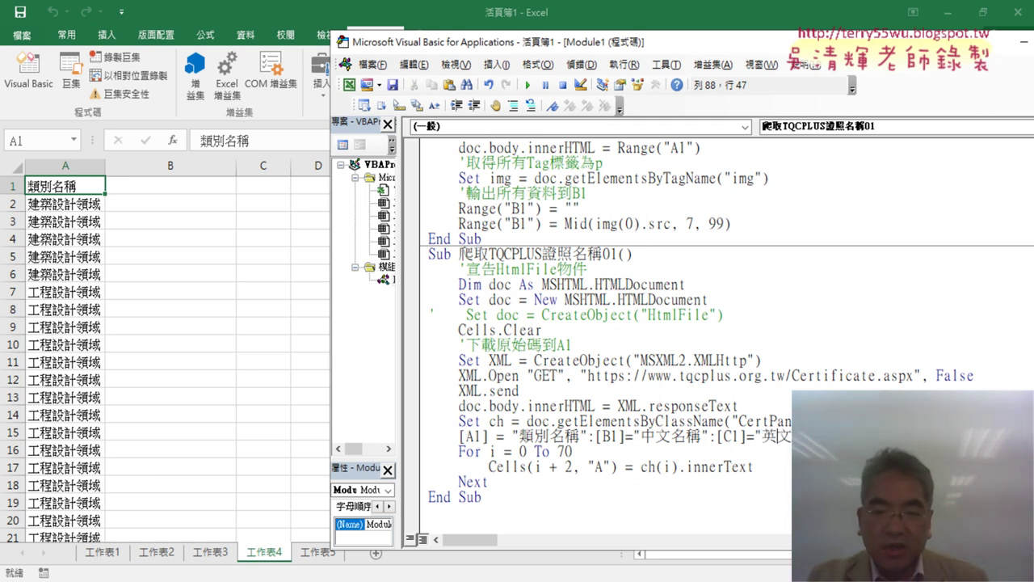
click(520, 391)
click(777, 468)
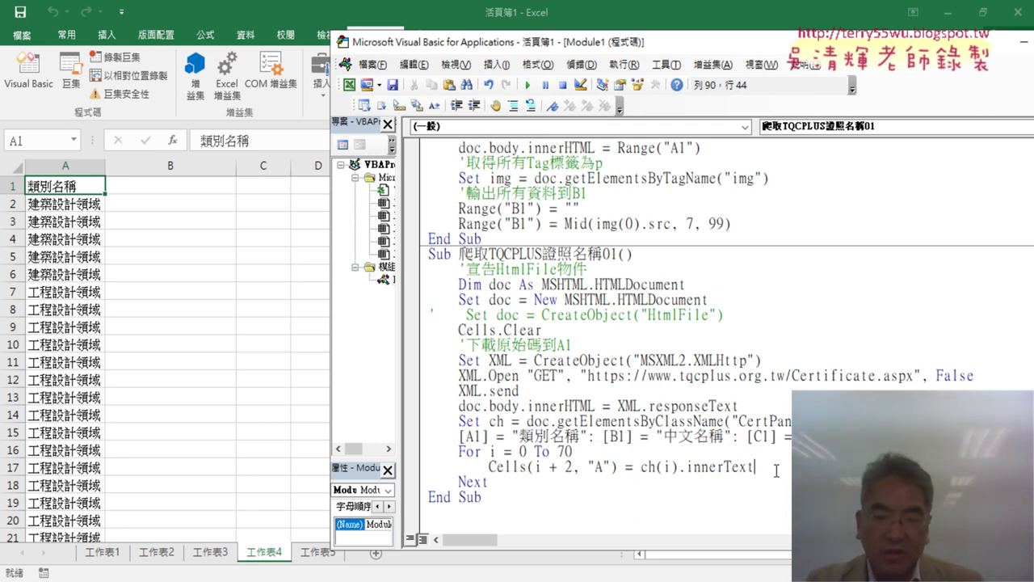
Paste a duplicate of the Set ch = doc.getElementsByClassName line below the original and select 'Class'
key(Return)
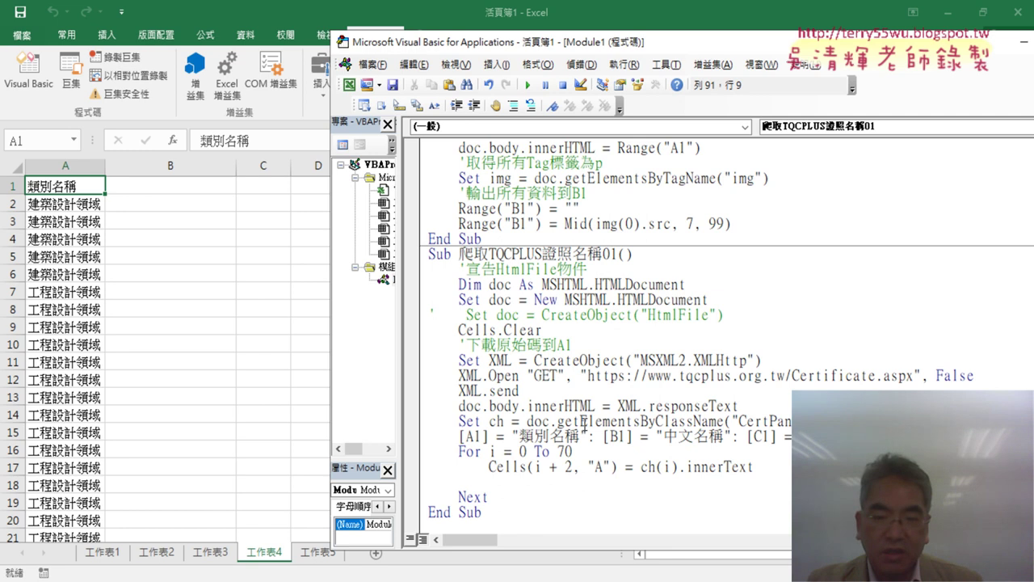
click(583, 421)
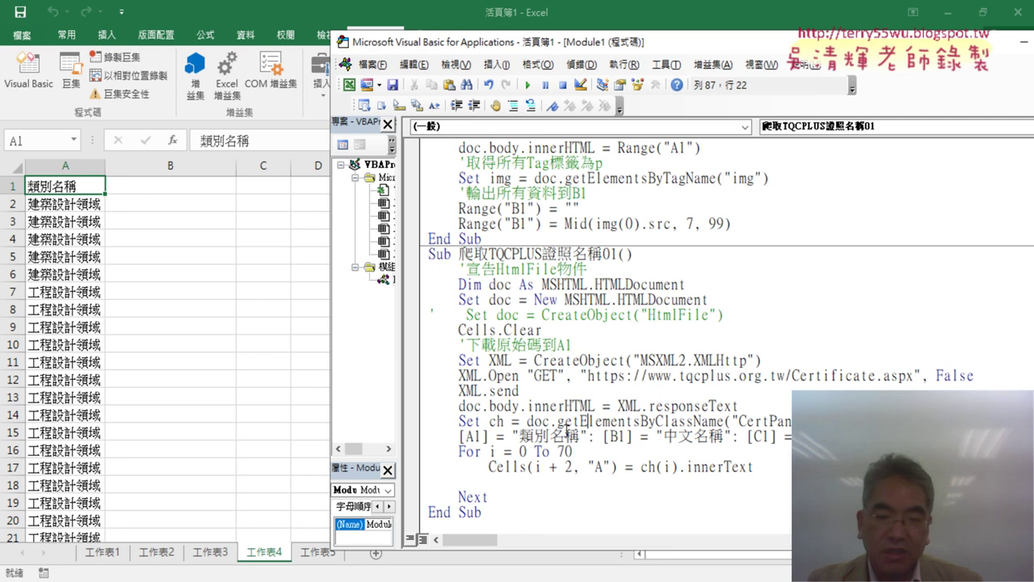
click(512, 480)
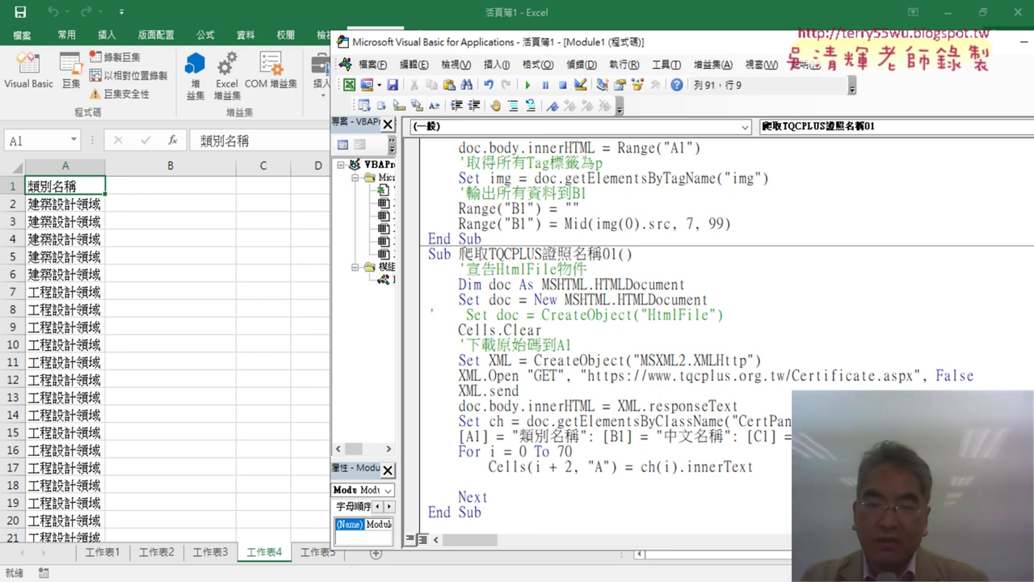
drag(807, 421, 458, 421)
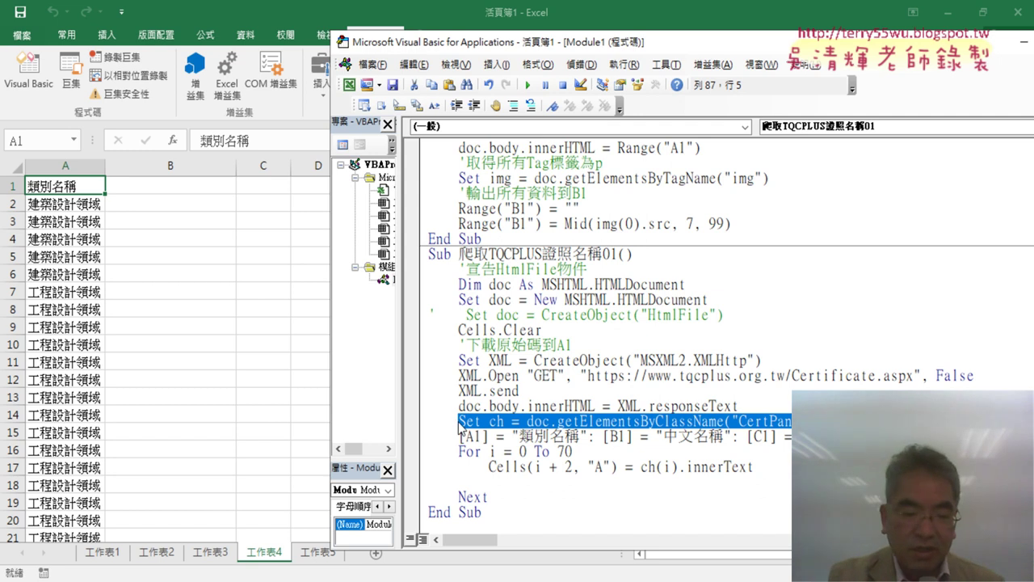
key(End)
key(Return)
key(ctrl+v)
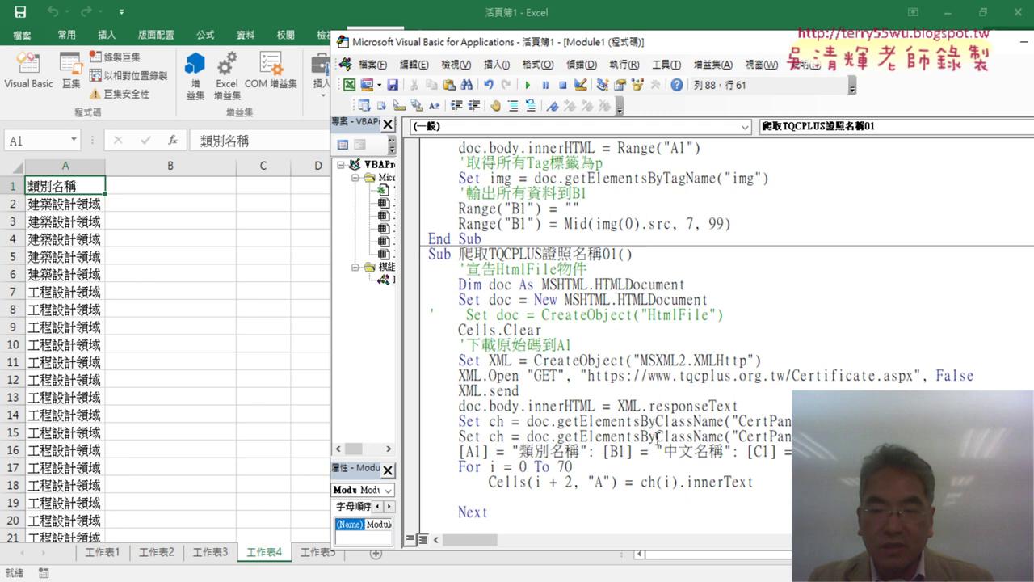
drag(656, 437, 699, 437)
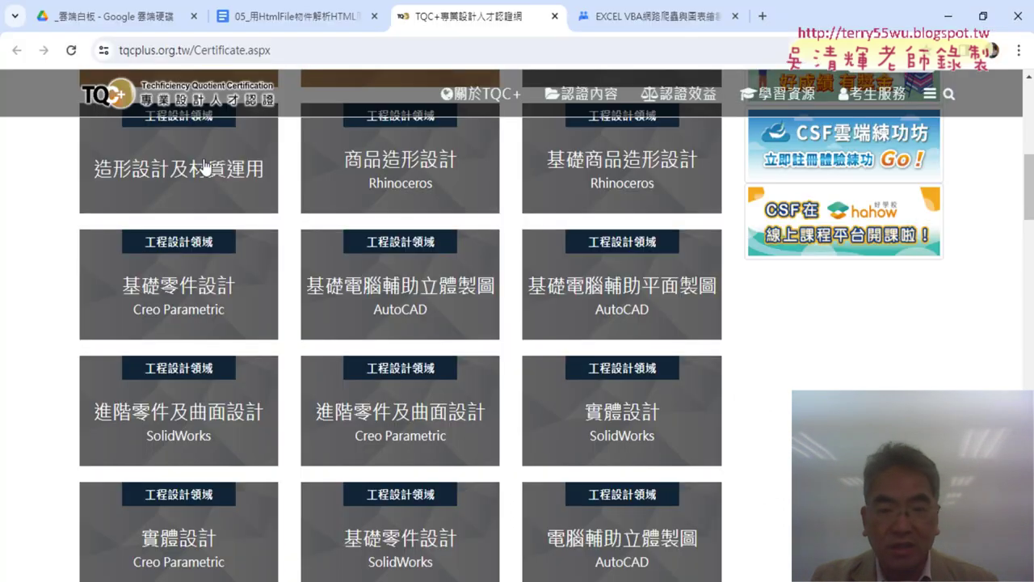
Inspect the first certificate card's h4 heading in Chrome DevTools, then return to the code
right_click(197, 164)
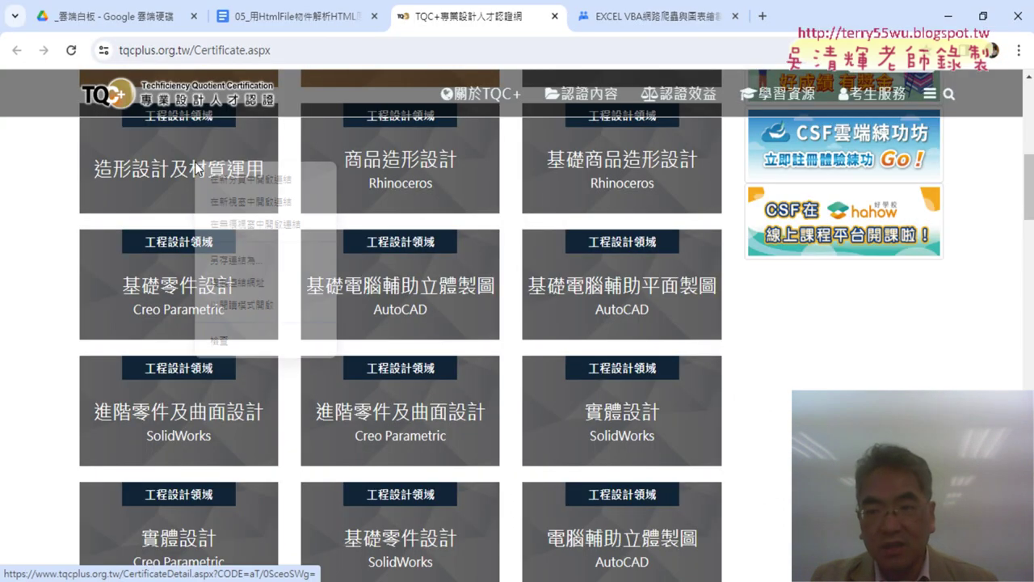
click(242, 338)
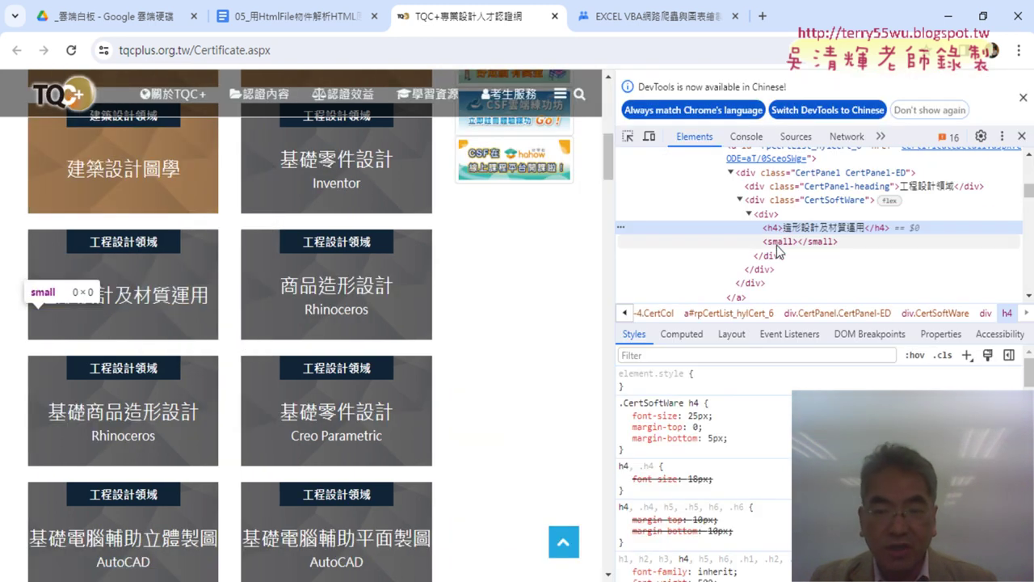
key(alt+Tab)
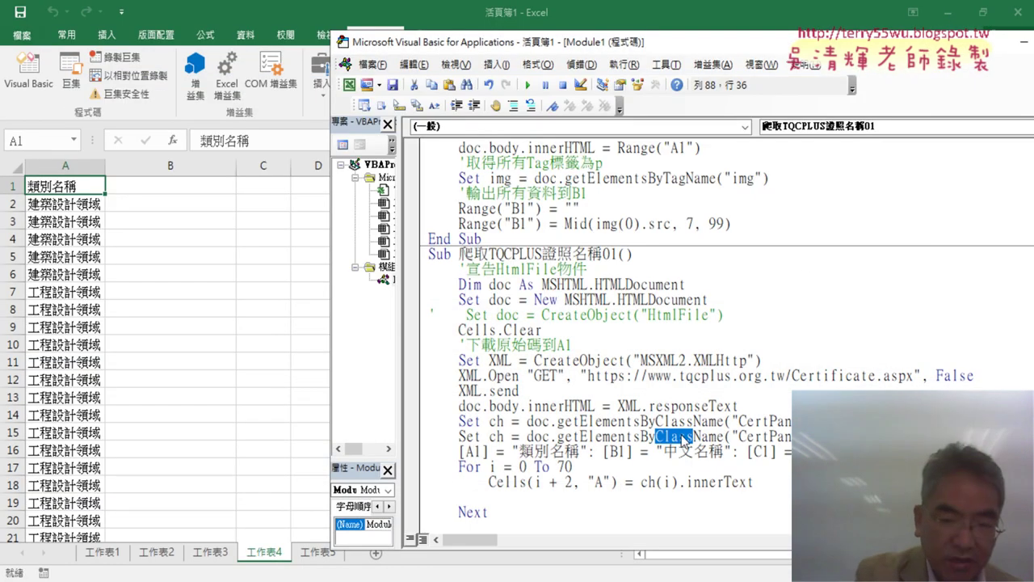
Turn the copied line into Set h4 = doc.getElementsByTagName("h4")
text(T)
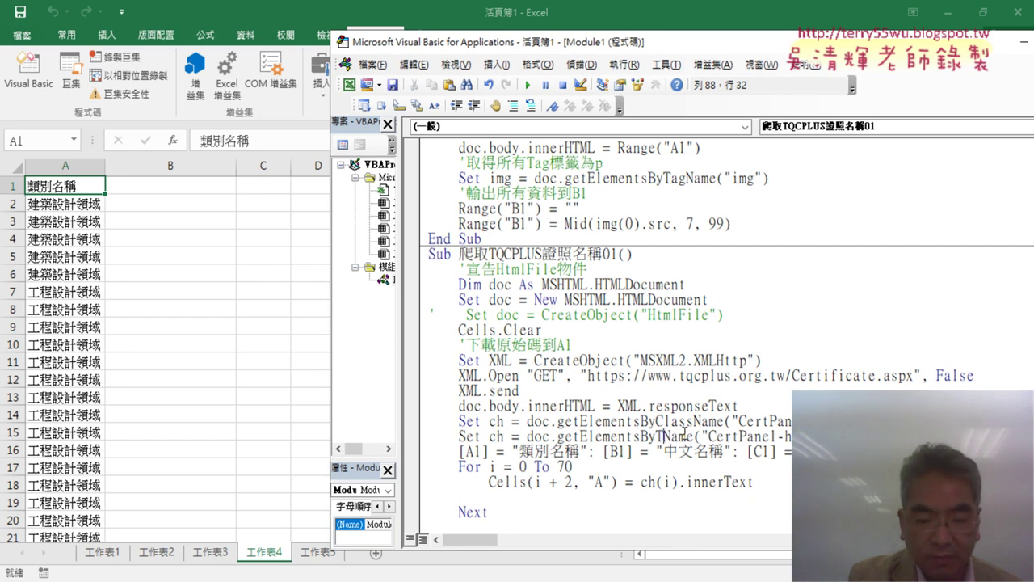
text(ag)
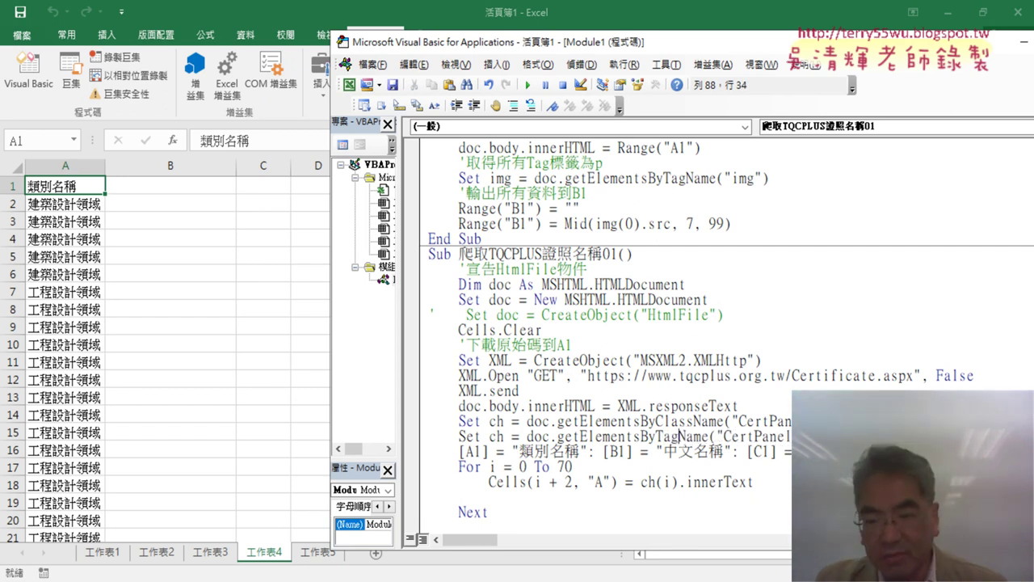
double_click(728, 435)
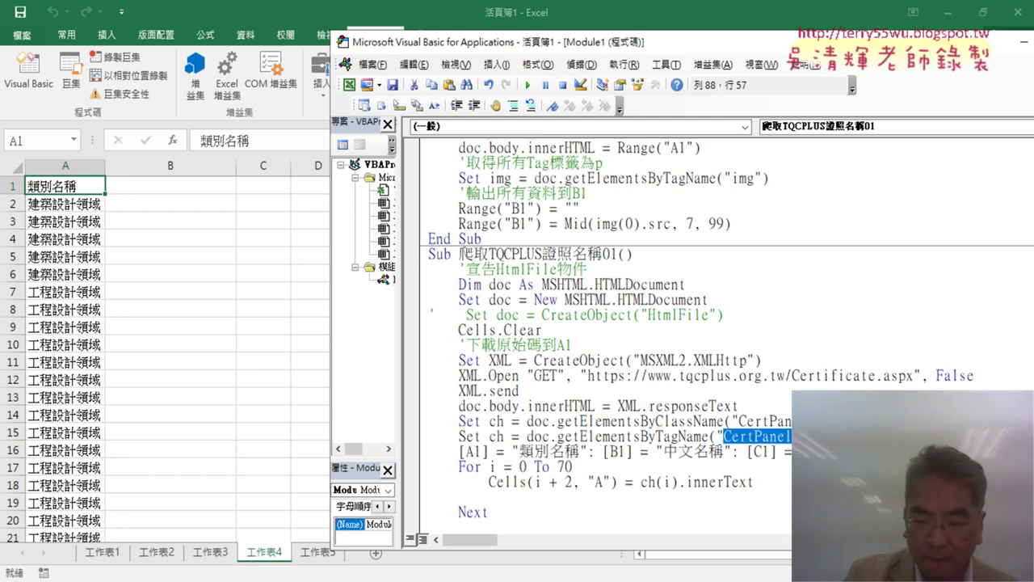
text(h4)
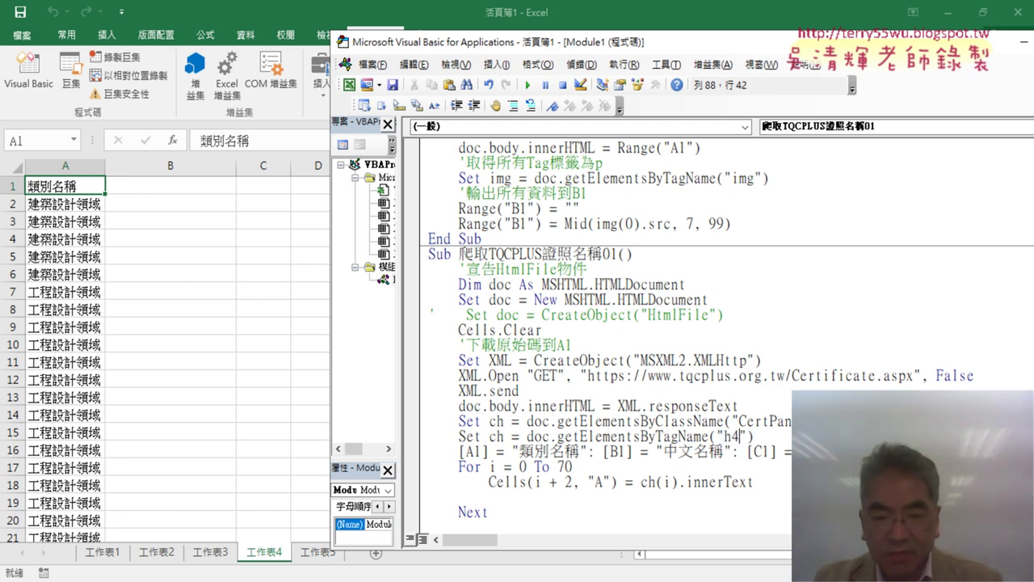
double_click(495, 436)
text(h)
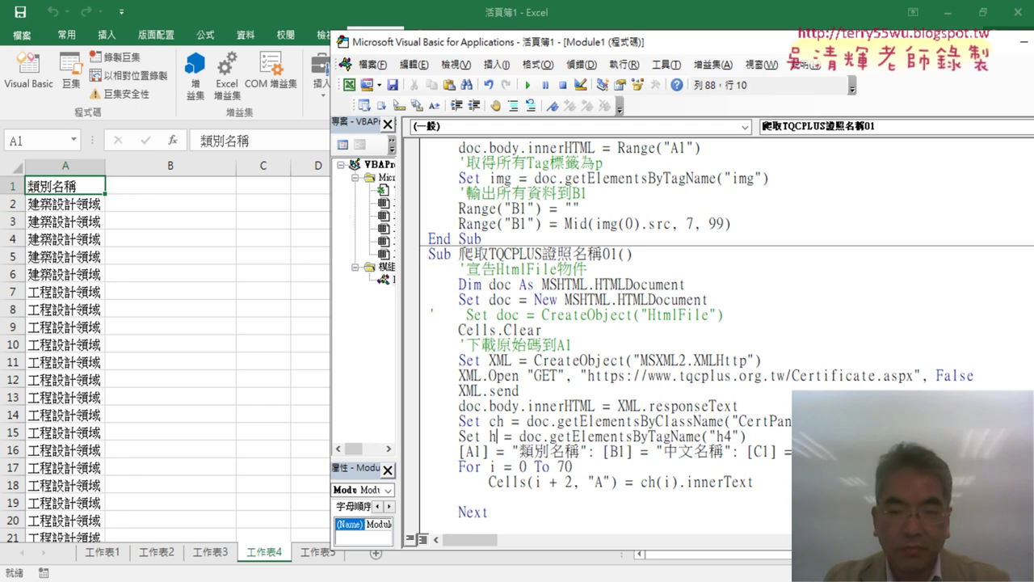
text(4)
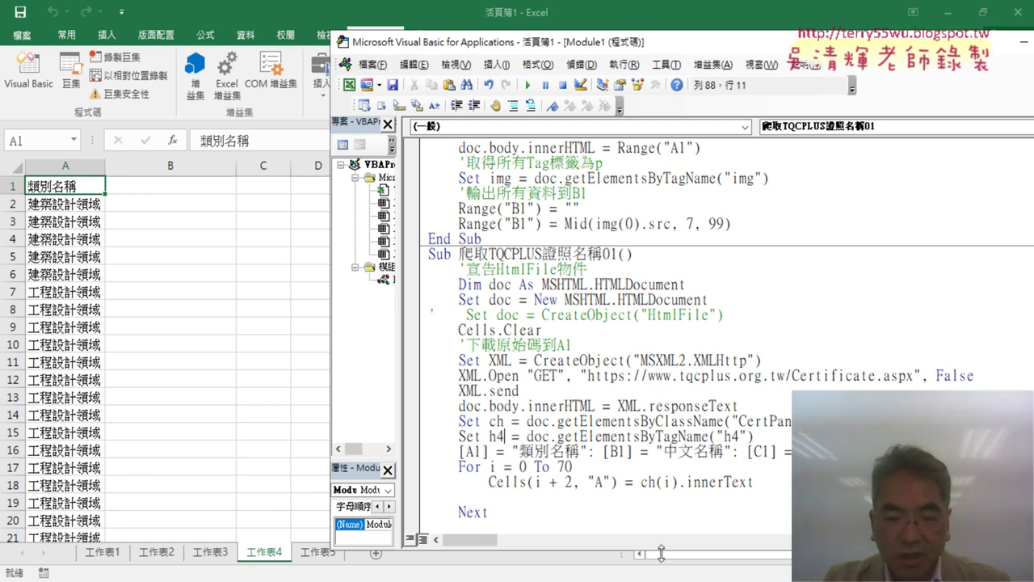
Add Cells(i + 2, "B") = h4(i).innerText inside the loop below the column A line
drag(488, 483, 762, 478)
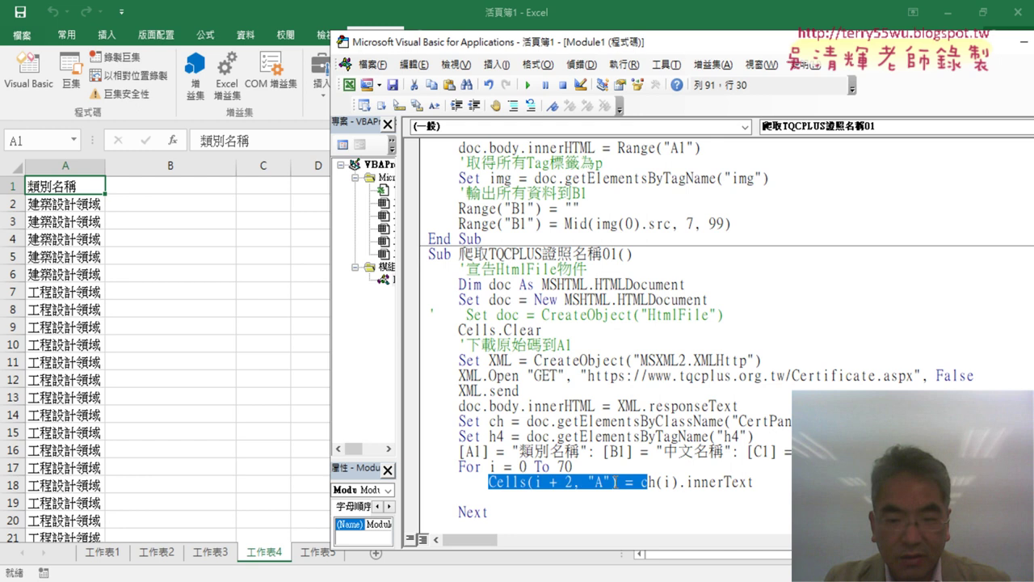
drag(649, 481, 647, 496)
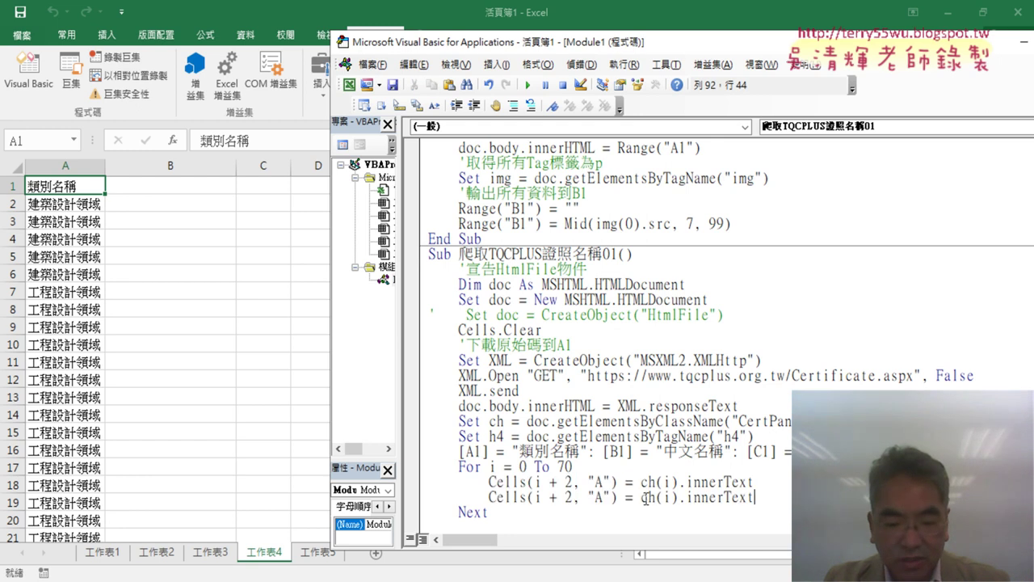
double_click(646, 497)
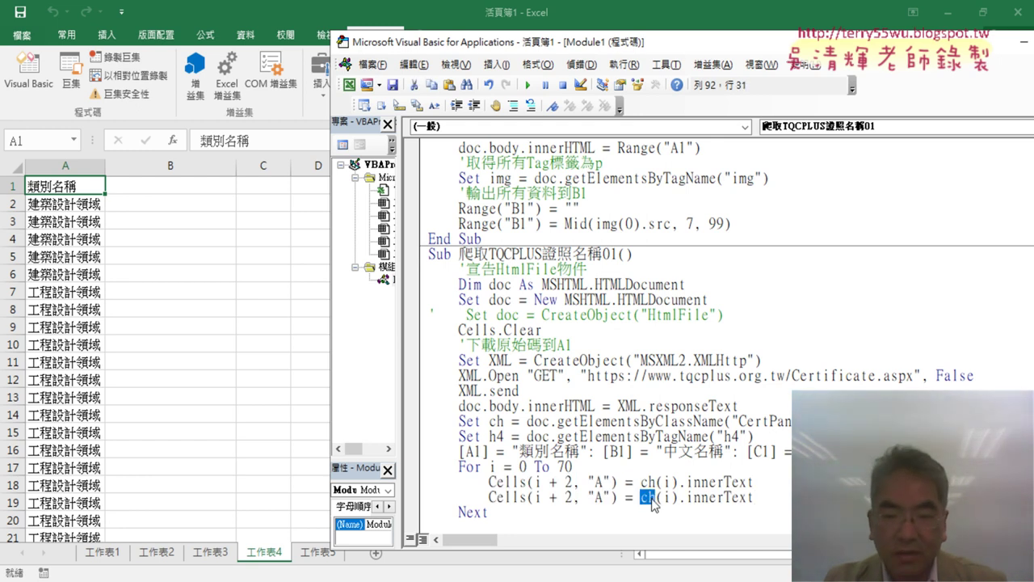
text(h4)
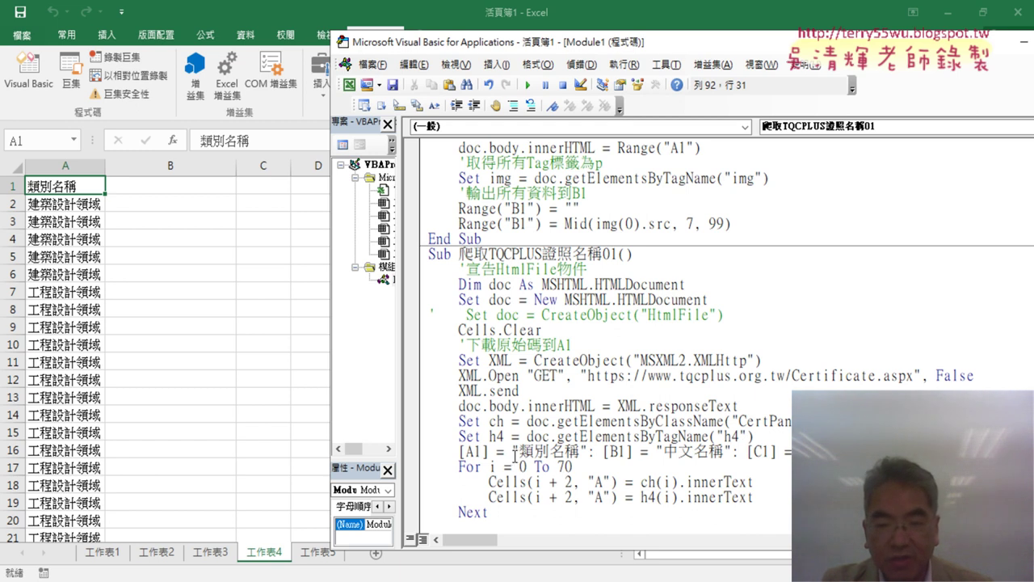
double_click(599, 497)
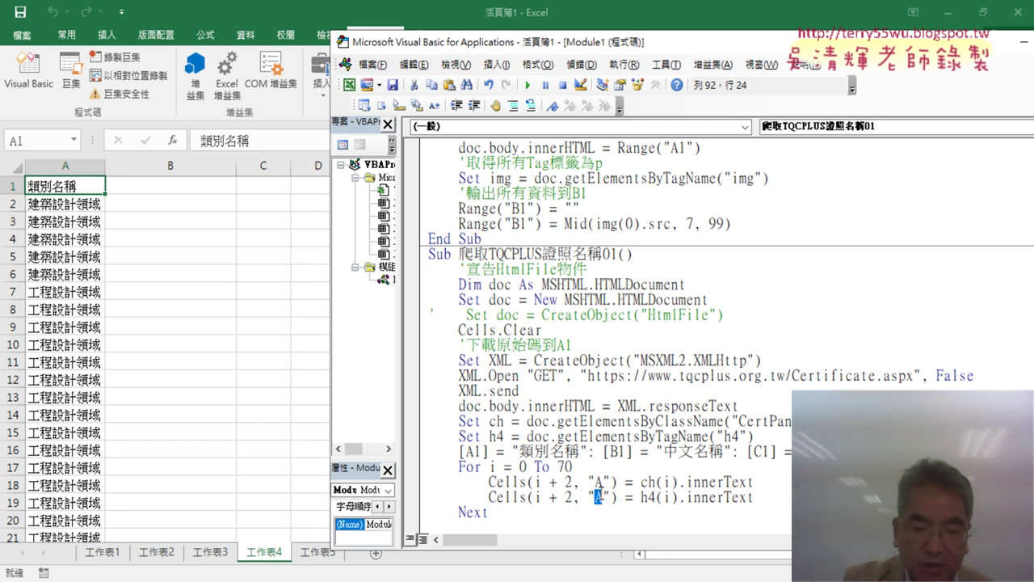
text(B)
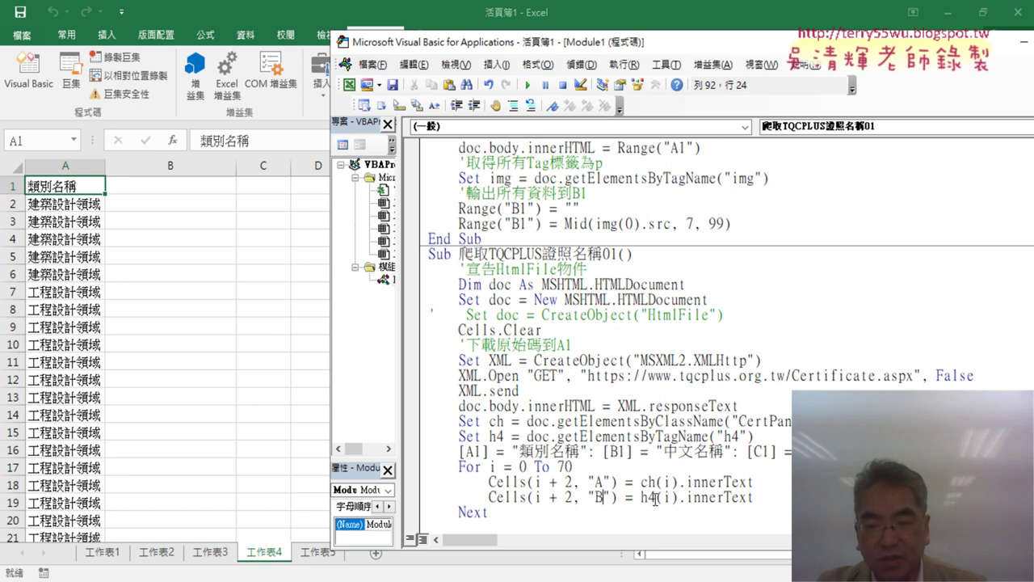
drag(654, 501, 650, 502)
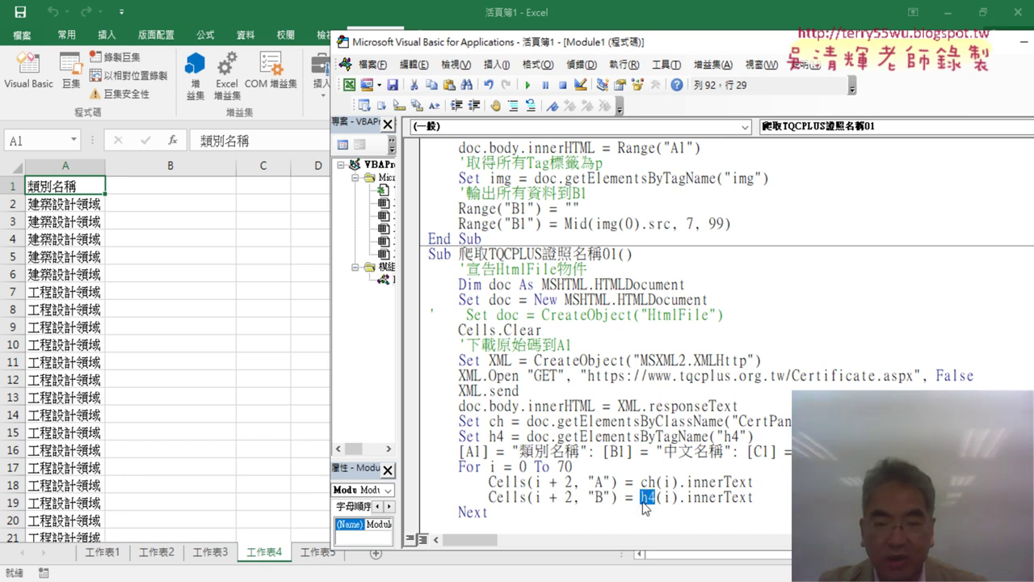
click(575, 481)
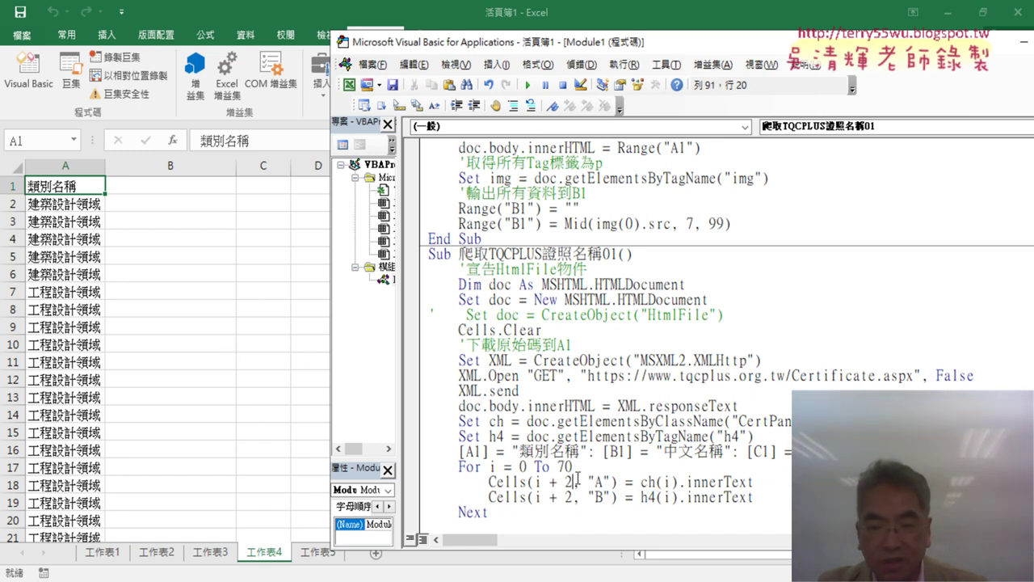
drag(408, 436, 407, 437)
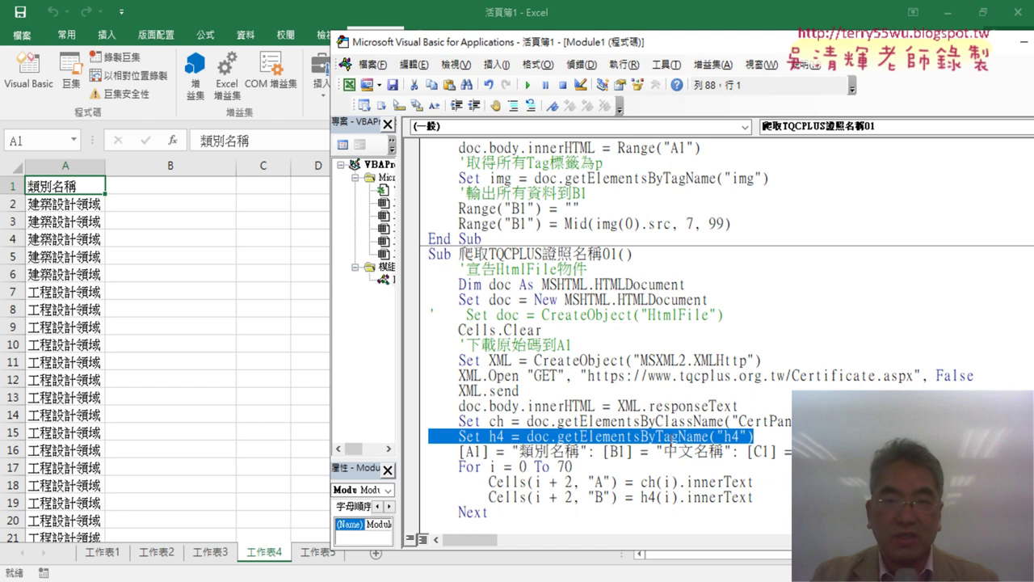
click(697, 452)
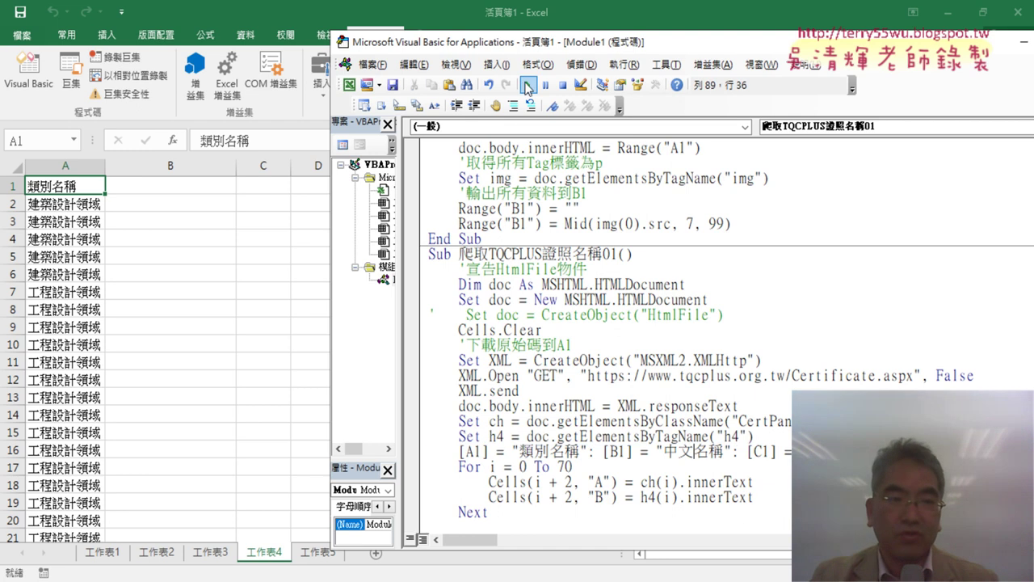
Run the macro to fill column B with names like 基礎建築及室內設計立體製圖, adding a line after the column B statement
click(528, 86)
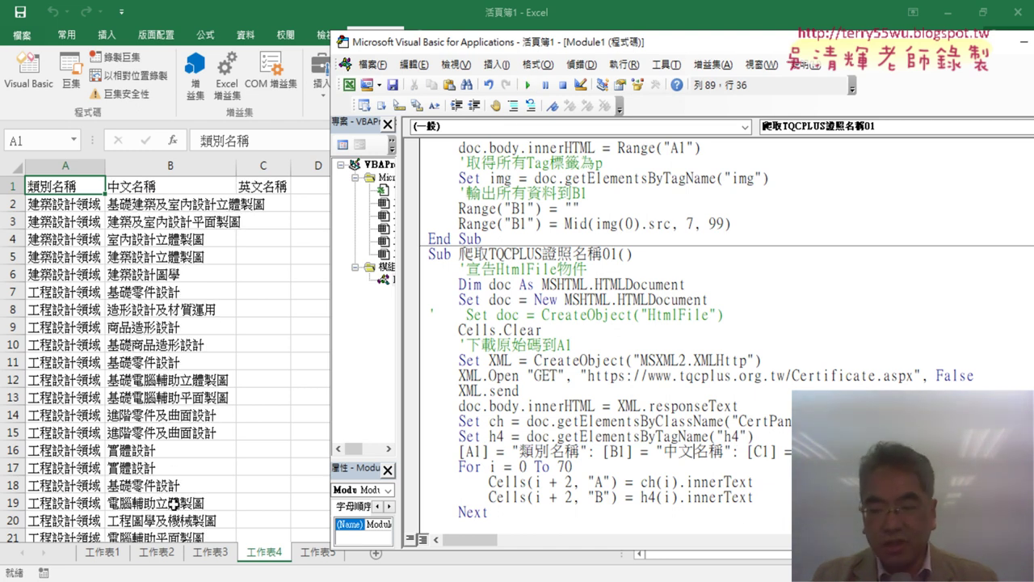
click(758, 498)
key(Return)
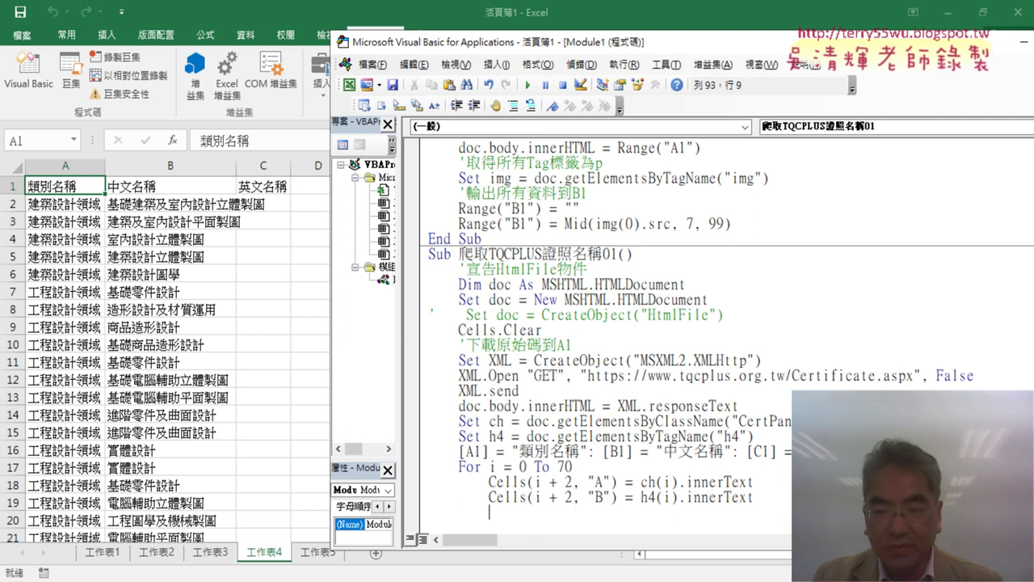
Duplicate the Set h4 statement onto a new line below it
drag(756, 436, 462, 436)
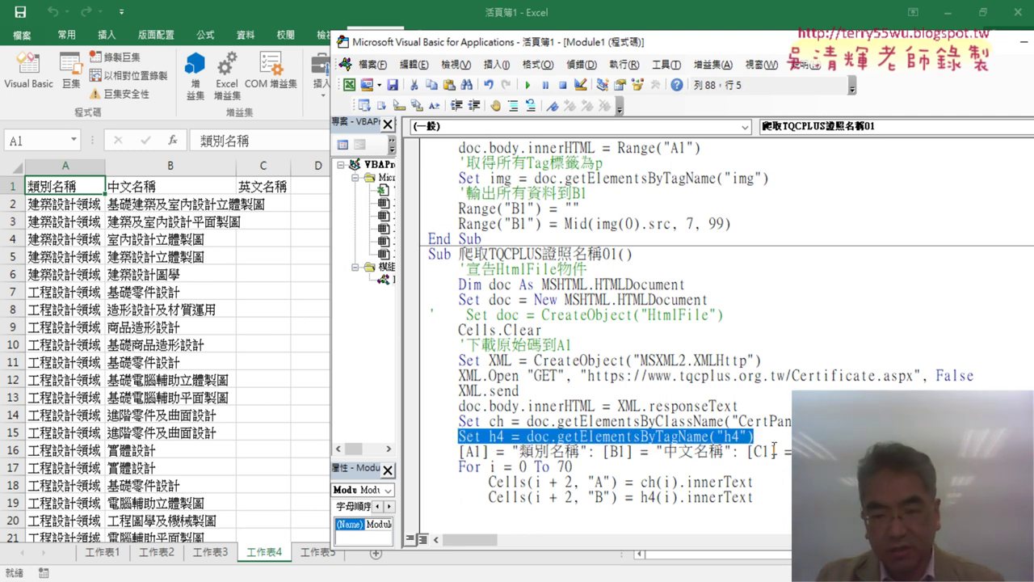
key(ctrl+c)
key(End)
key(Return)
key(ctrl+v)
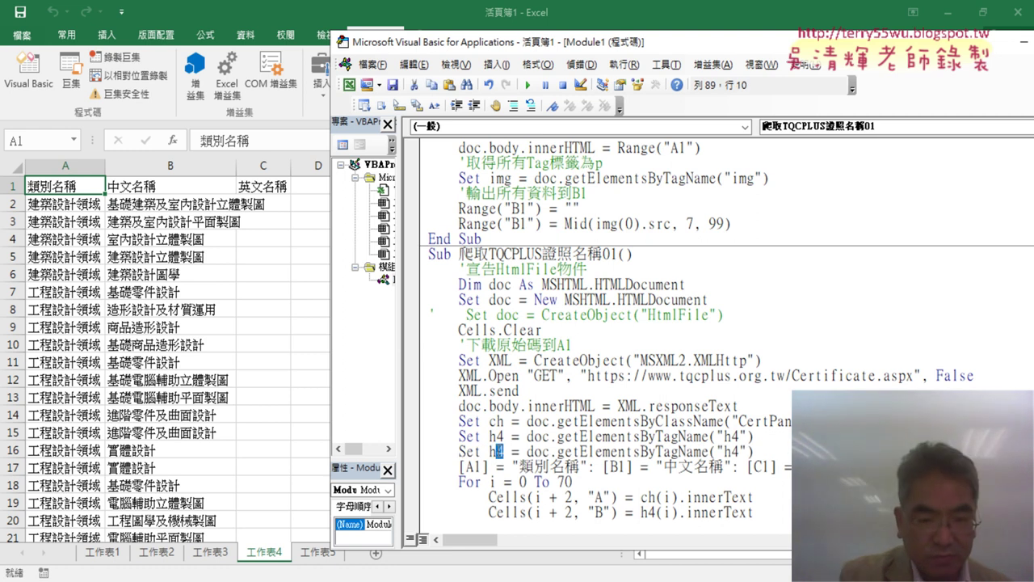
Rename the duplicated variable to Small and change its Set tag from h4 to "small"
double_click(495, 452)
text(s)
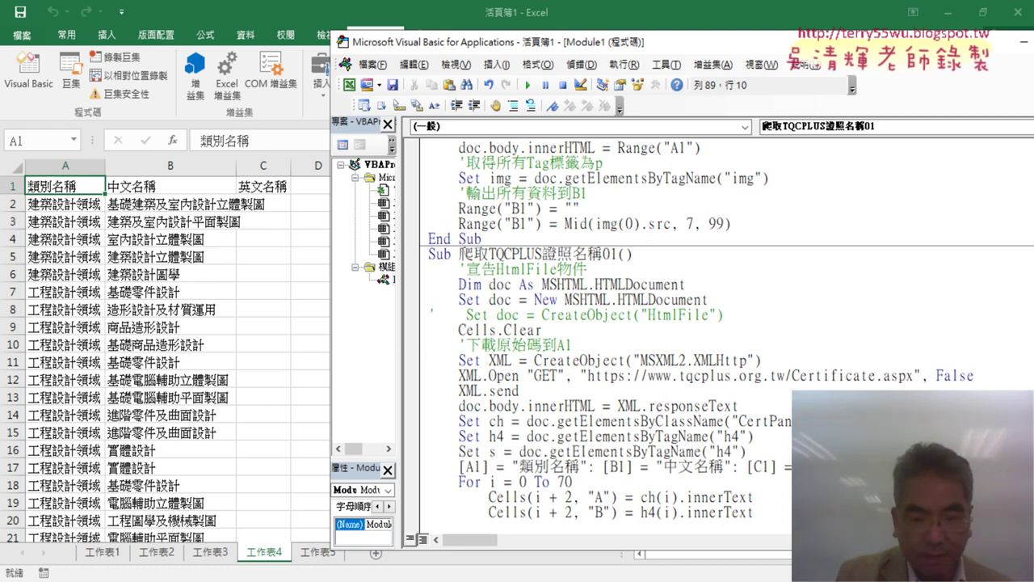
text(mall)
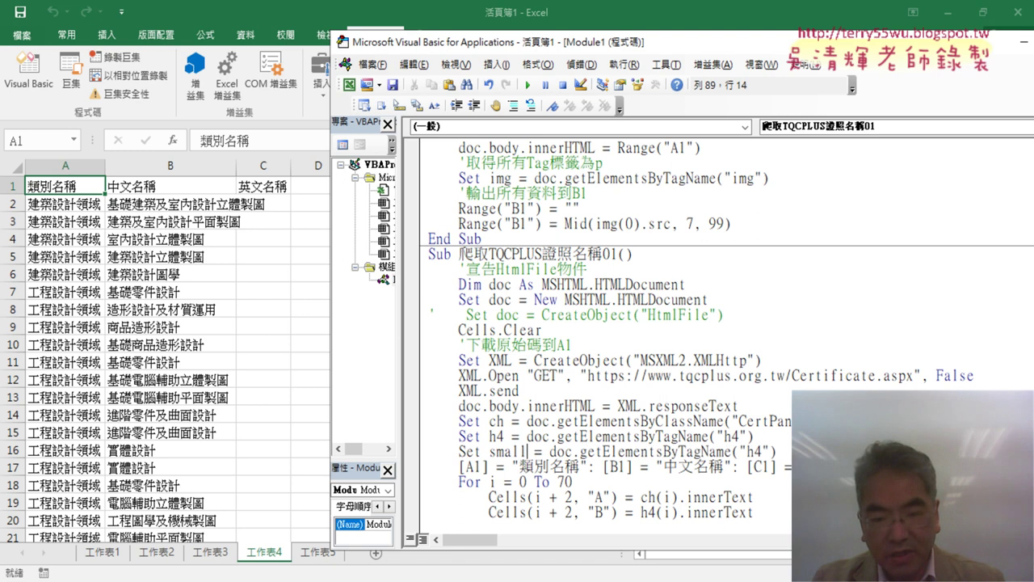
drag(526, 452, 494, 452)
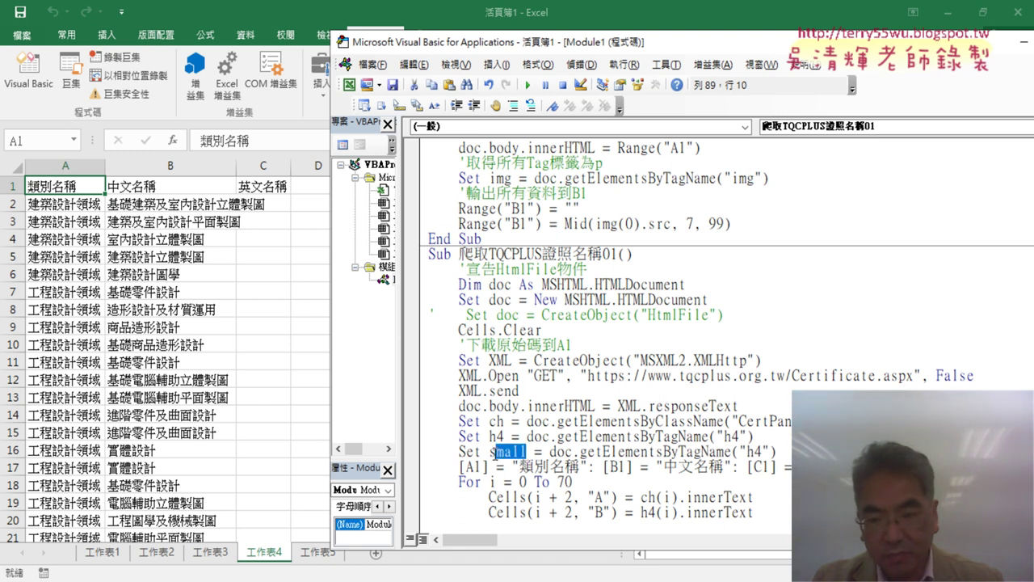
key(ctrl+c)
drag(766, 444, 745, 443)
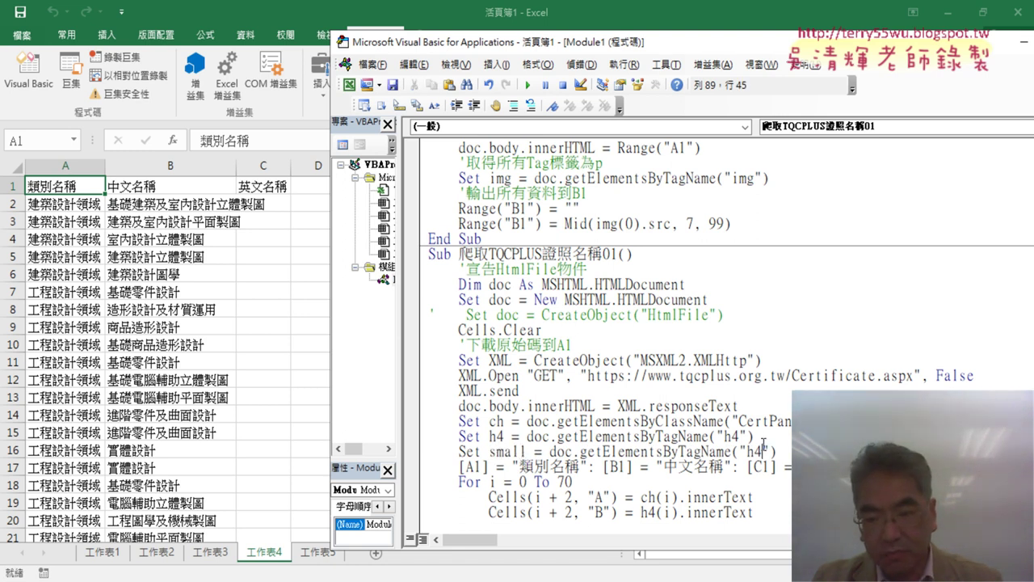
key(ctrl+v)
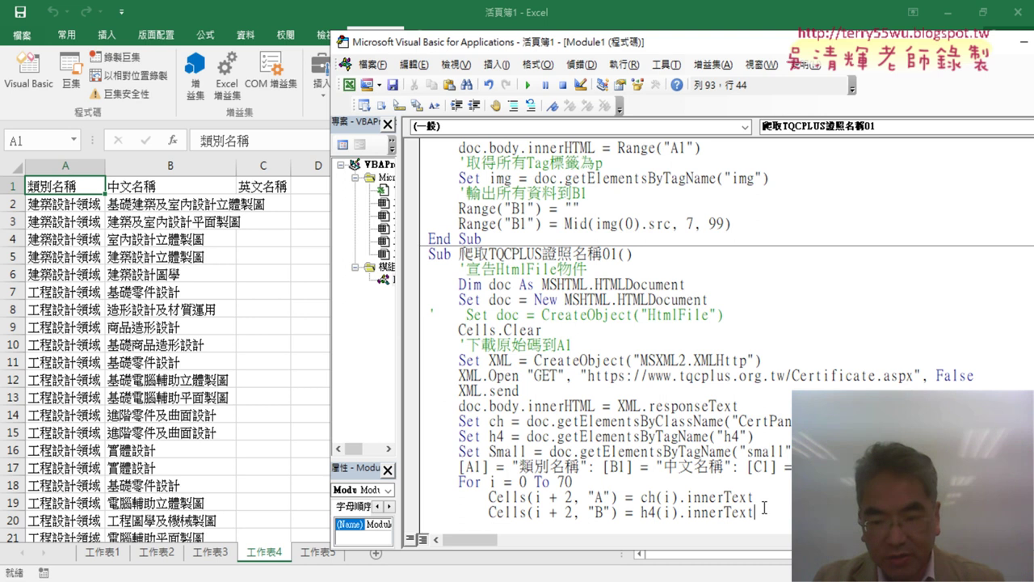
Add a copy of the column B assignment line inside the loop, targeting column "C"
key(Return)
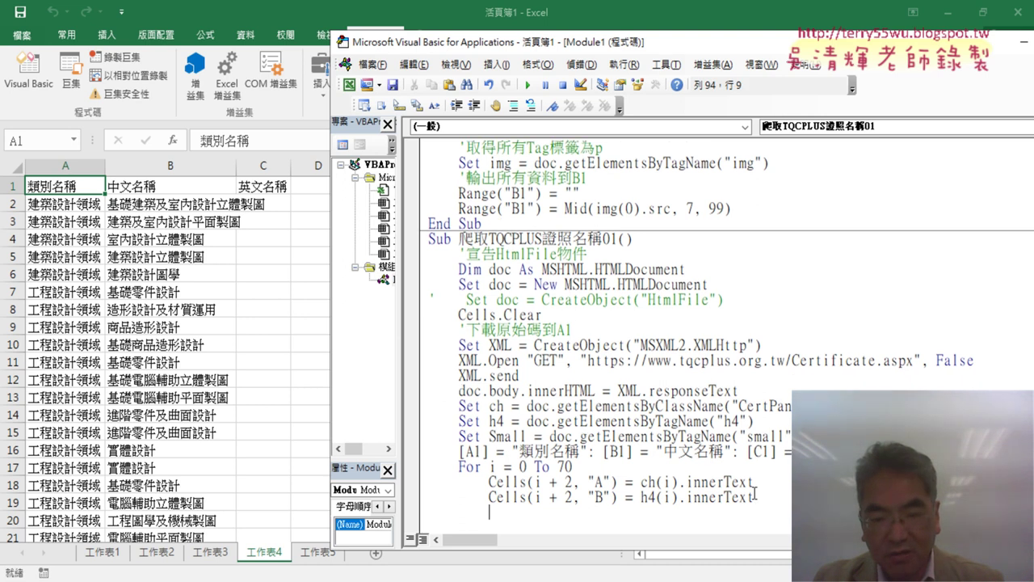
drag(755, 496, 495, 498)
key(ctrl+c)
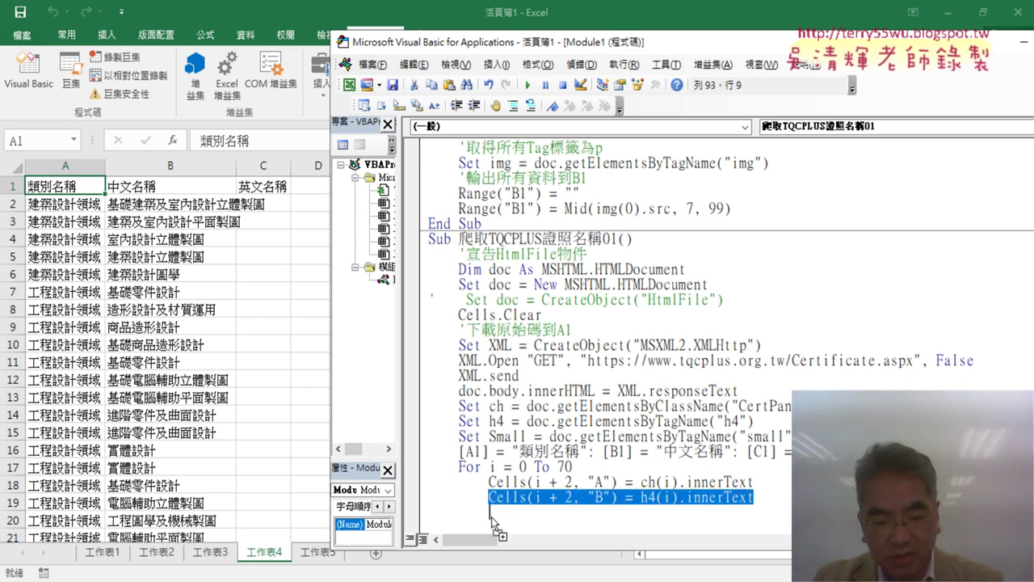
click(495, 512)
key(ctrl+v)
double_click(598, 512)
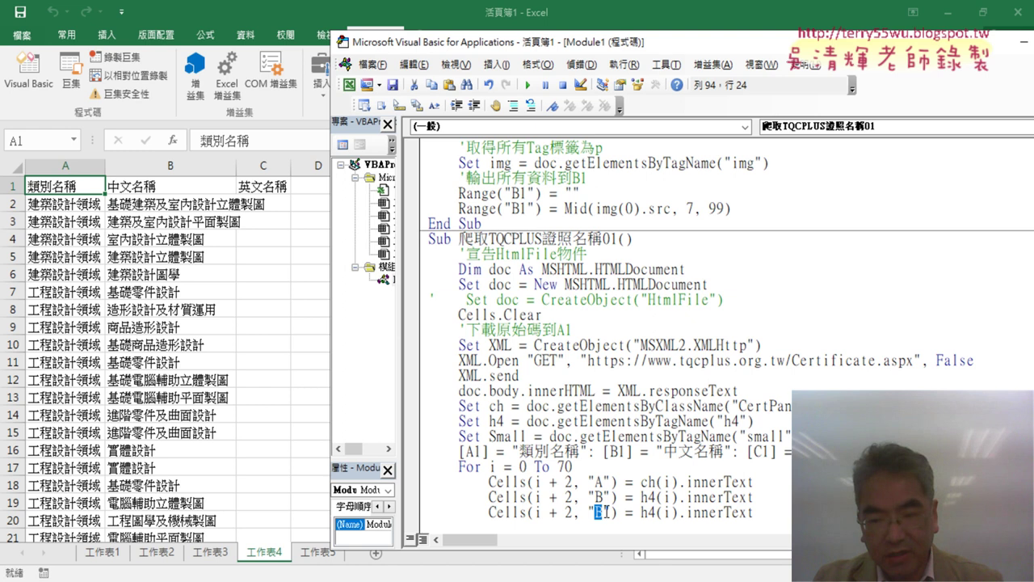
text(C)
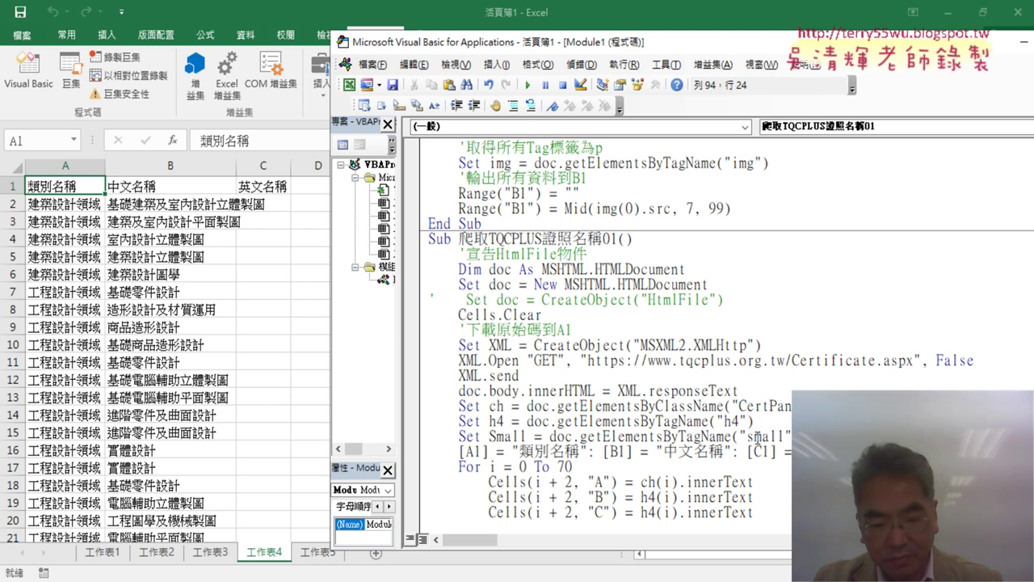
Make the column C line read Small(i).innerText, then run the macro
drag(748, 431, 782, 432)
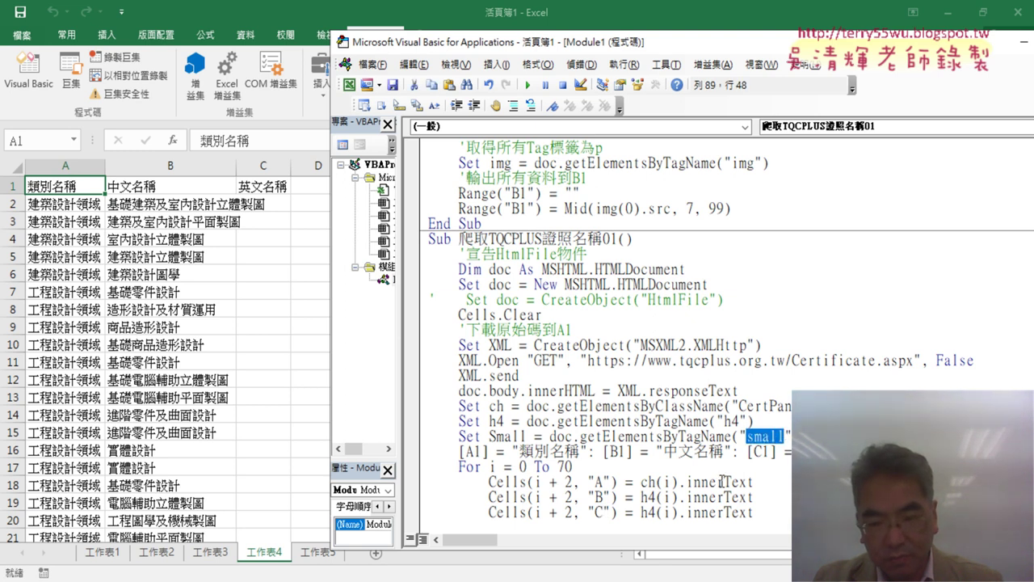
key(ctrl+c)
double_click(650, 513)
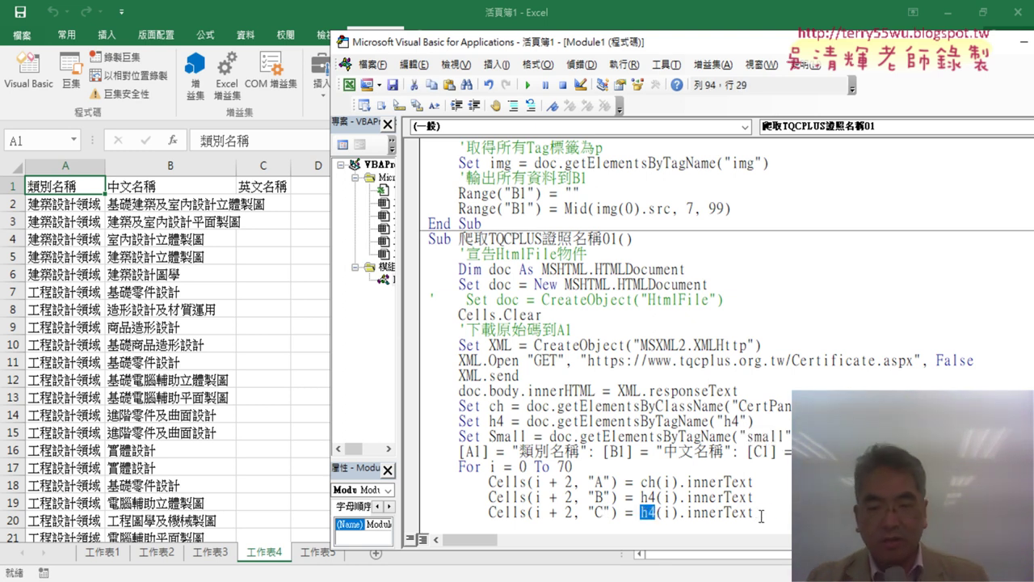
key(ctrl+v)
scroll(647, 363, down, 2)
key(End)
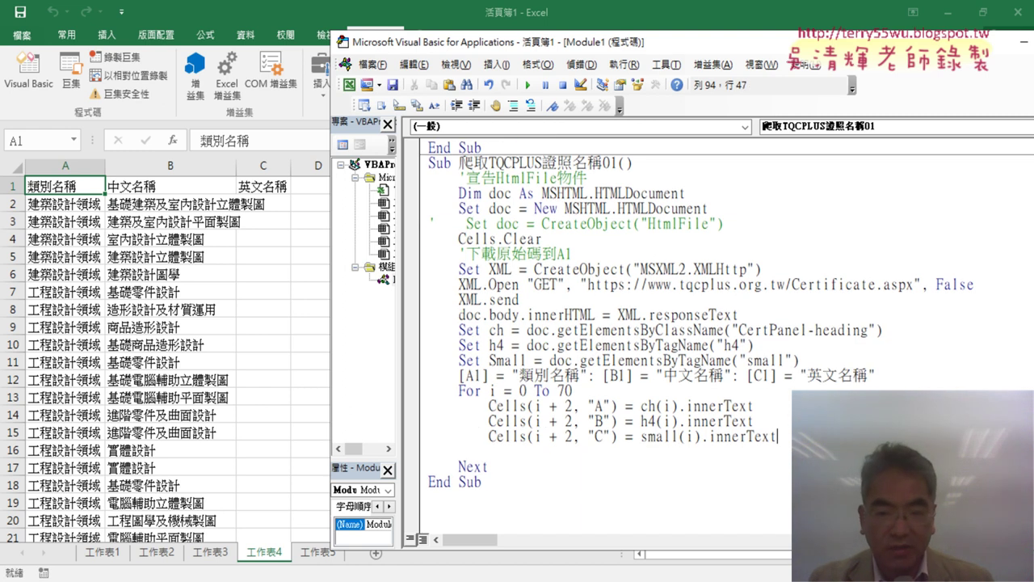
scroll(646, 363, up, 1)
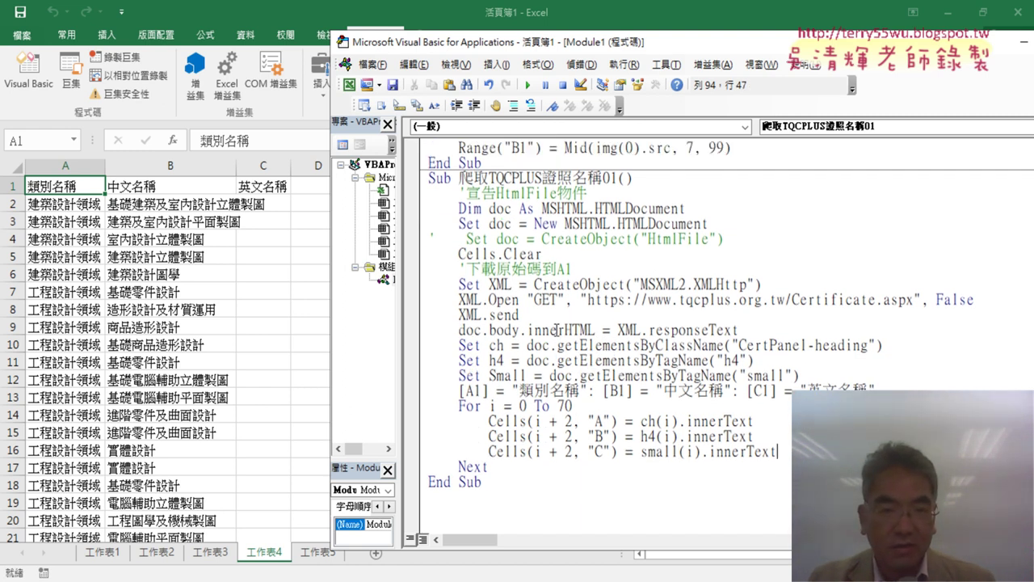
click(528, 85)
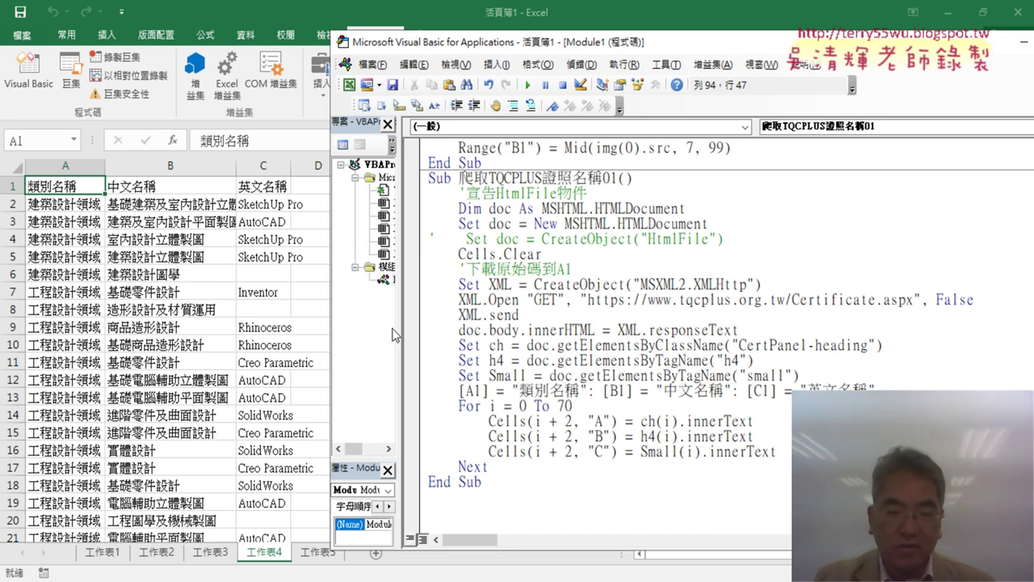
Add Columns.AutoFit after the Next line and rerun the macro
click(504, 466)
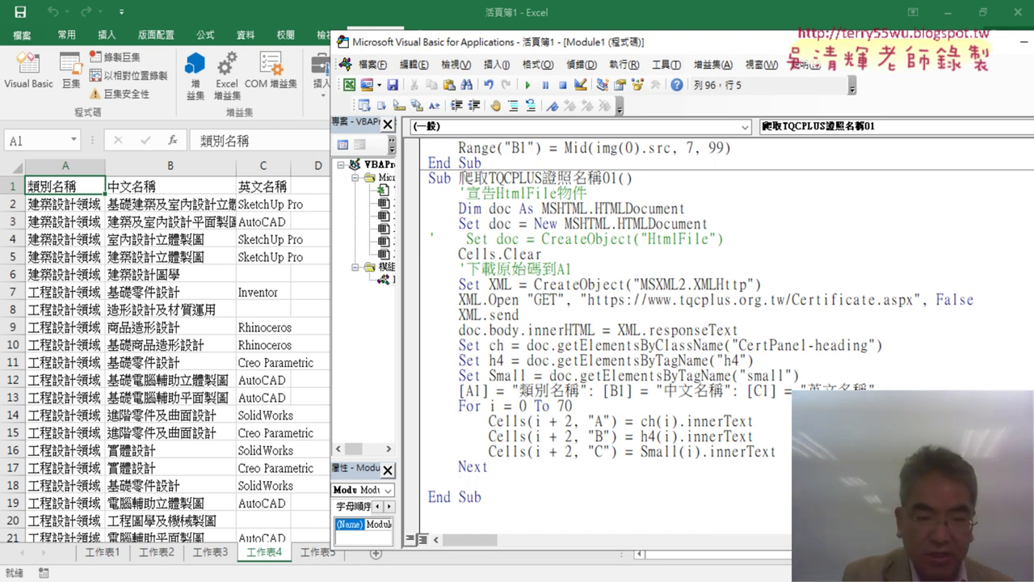
text(c)
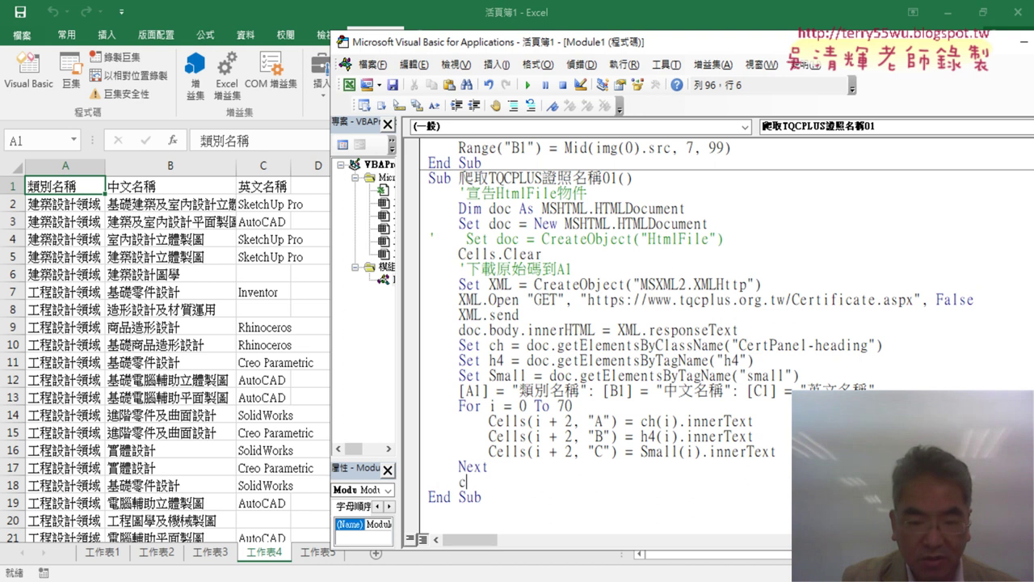
text(o)
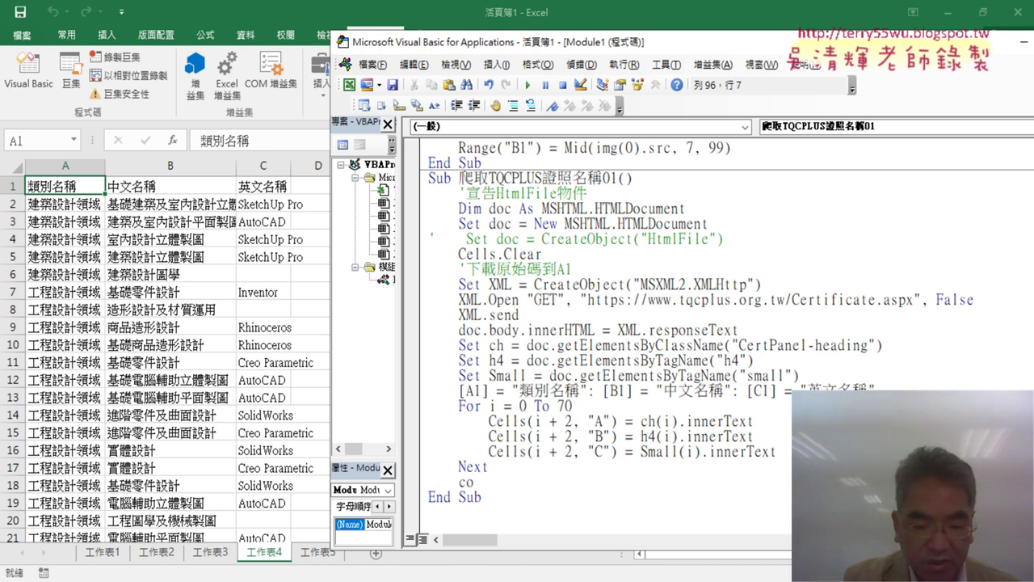
text(lumns)
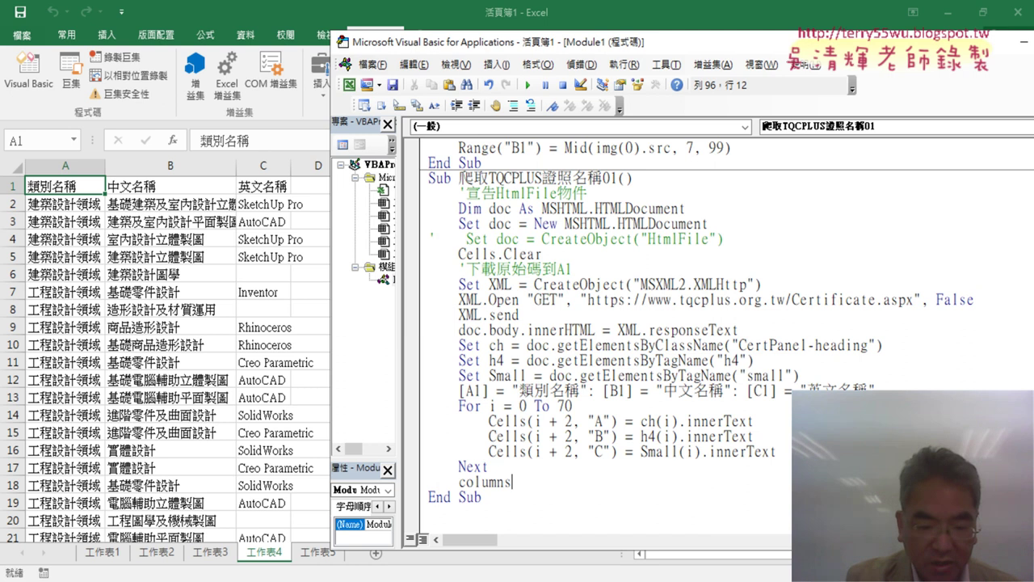
text(.au)
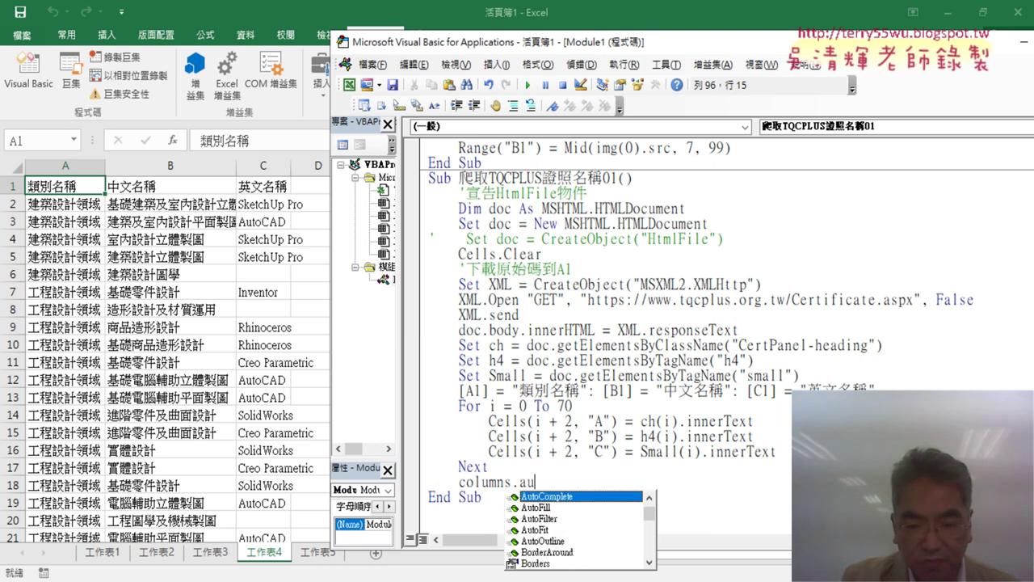
key(Down)
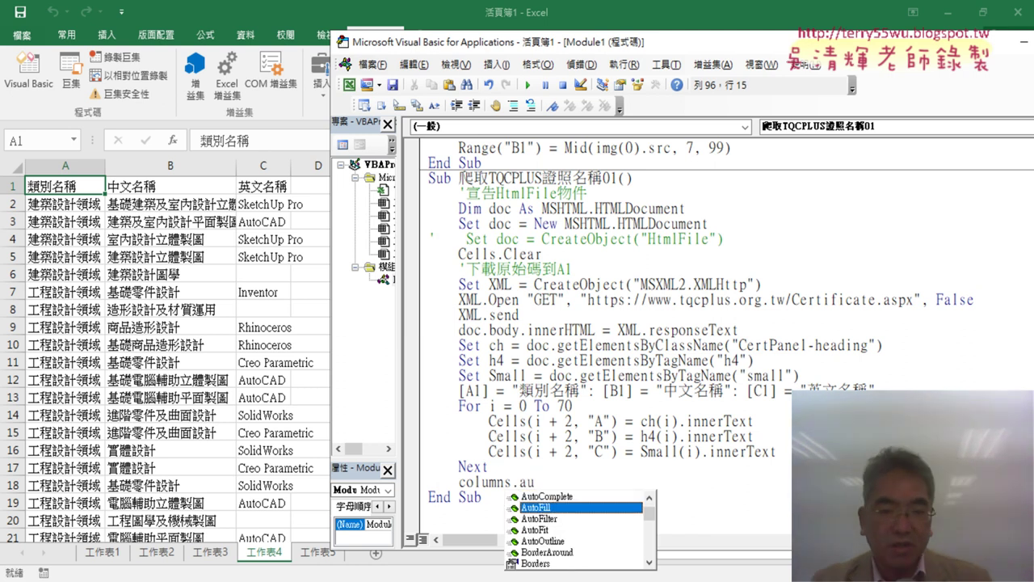
key(Down)
key(Down)
key(space)
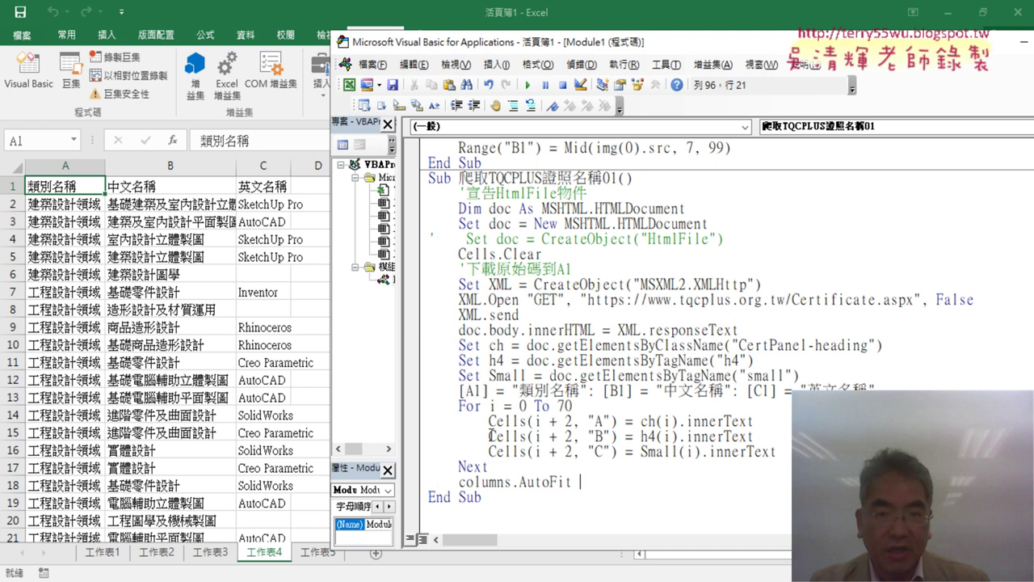
click(514, 420)
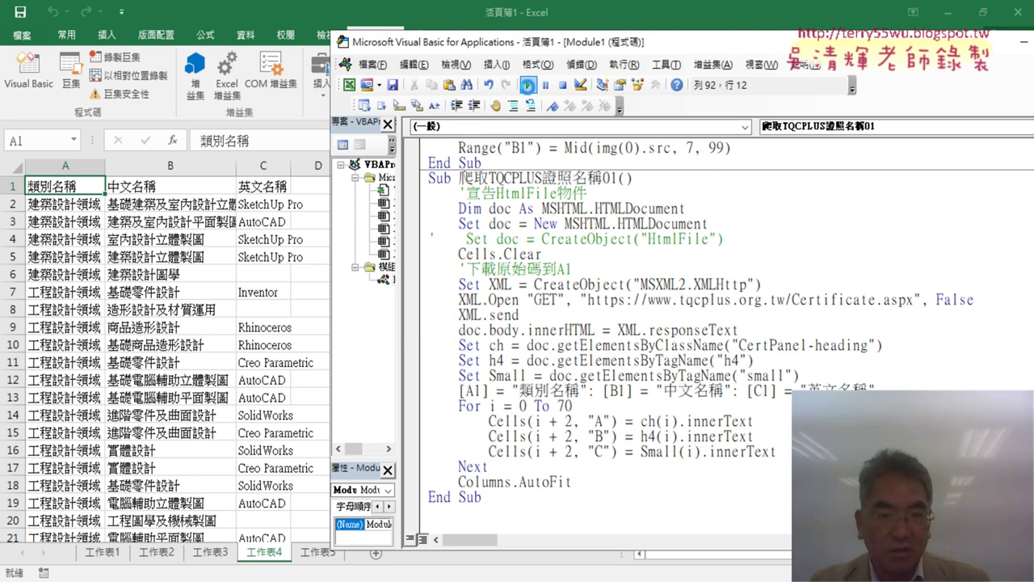
click(528, 85)
drag(529, 53, 688, 55)
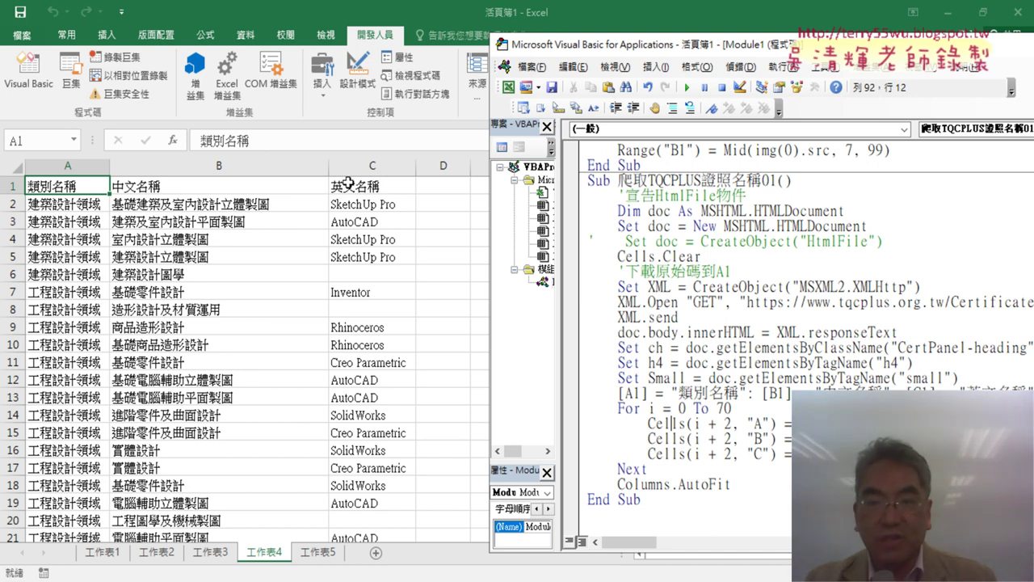
drag(711, 52, 459, 31)
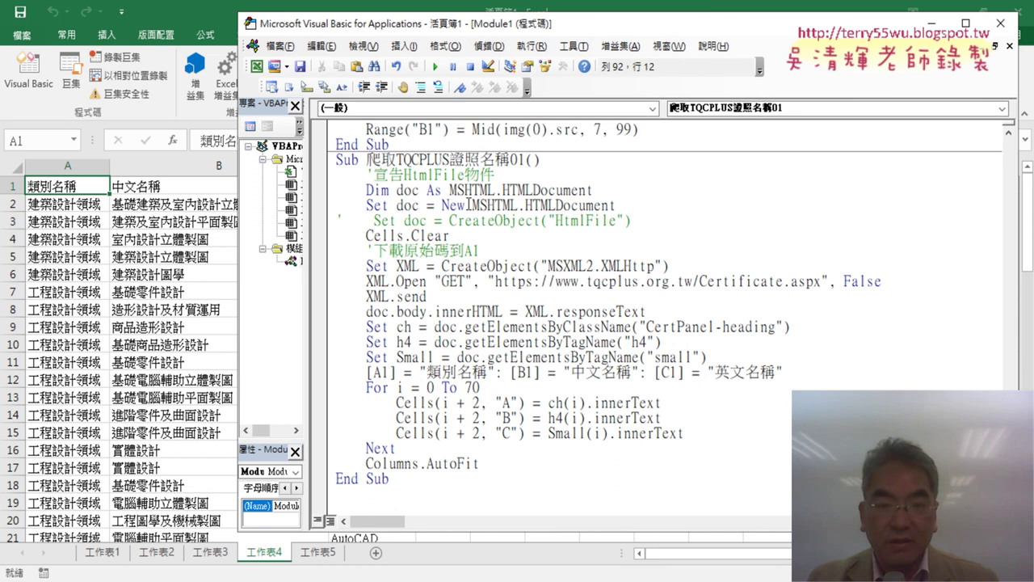
drag(370, 311, 517, 311)
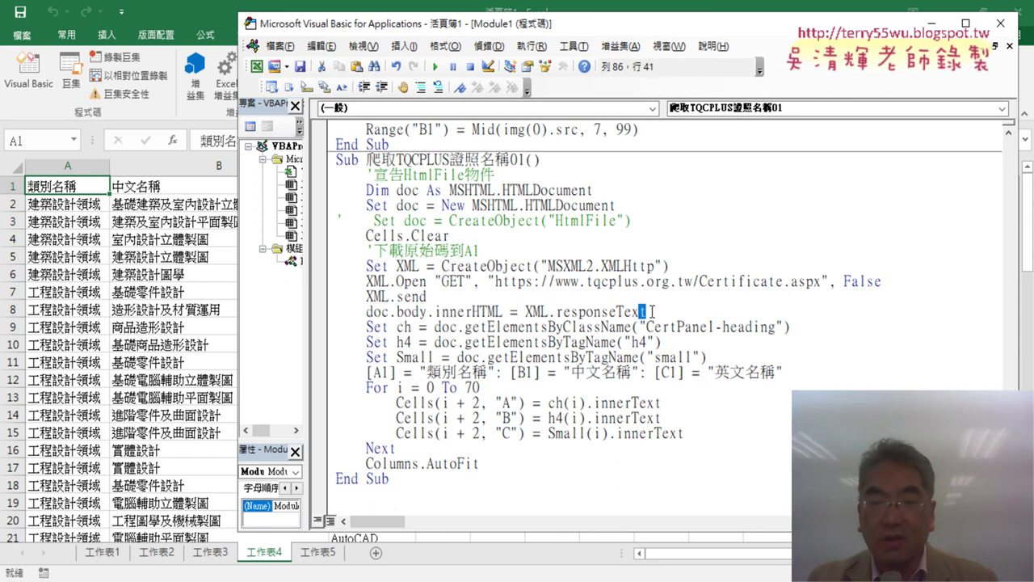
drag(647, 311, 525, 307)
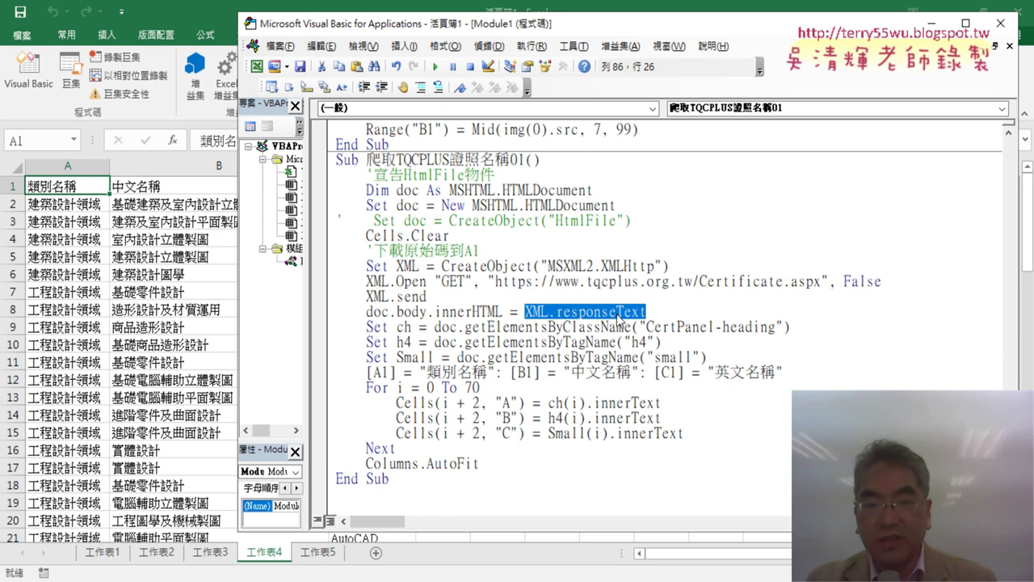
drag(502, 311, 365, 311)
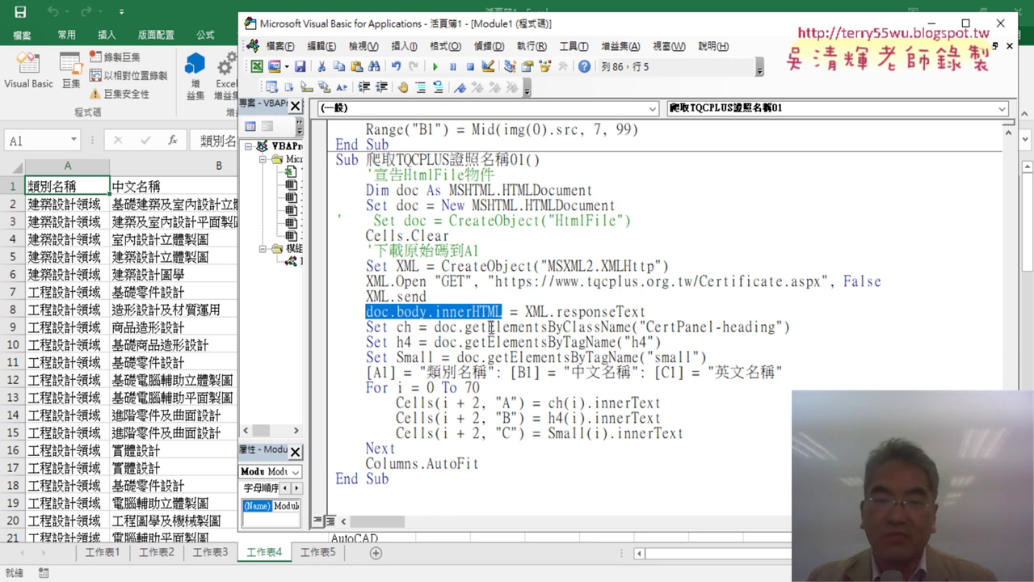
drag(790, 327, 365, 326)
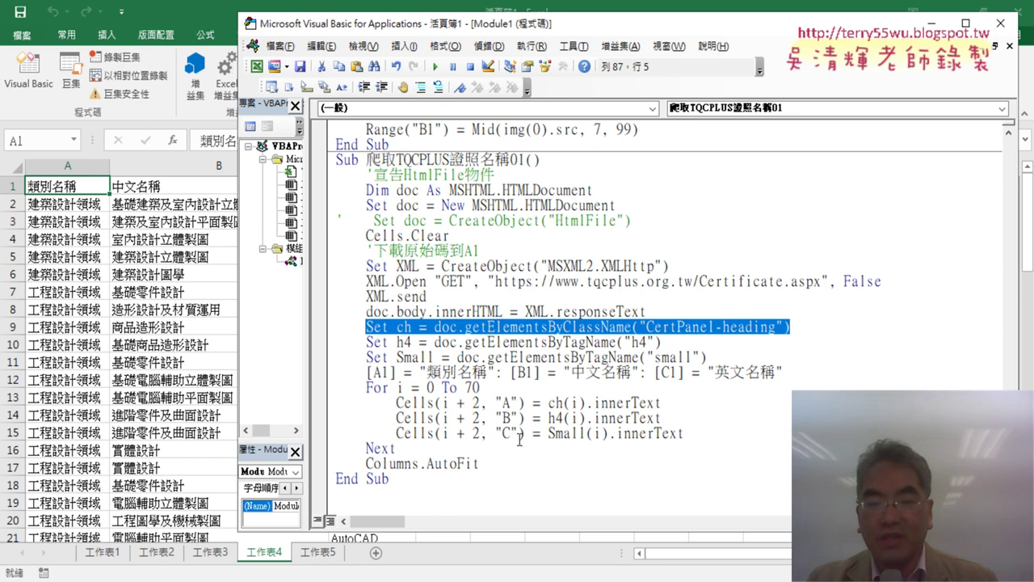
click(538, 356)
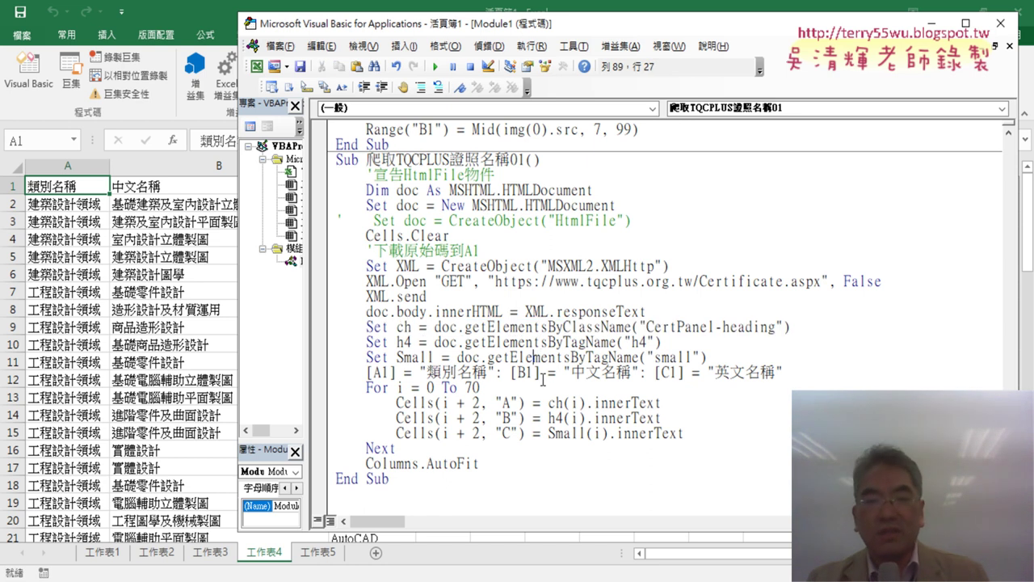